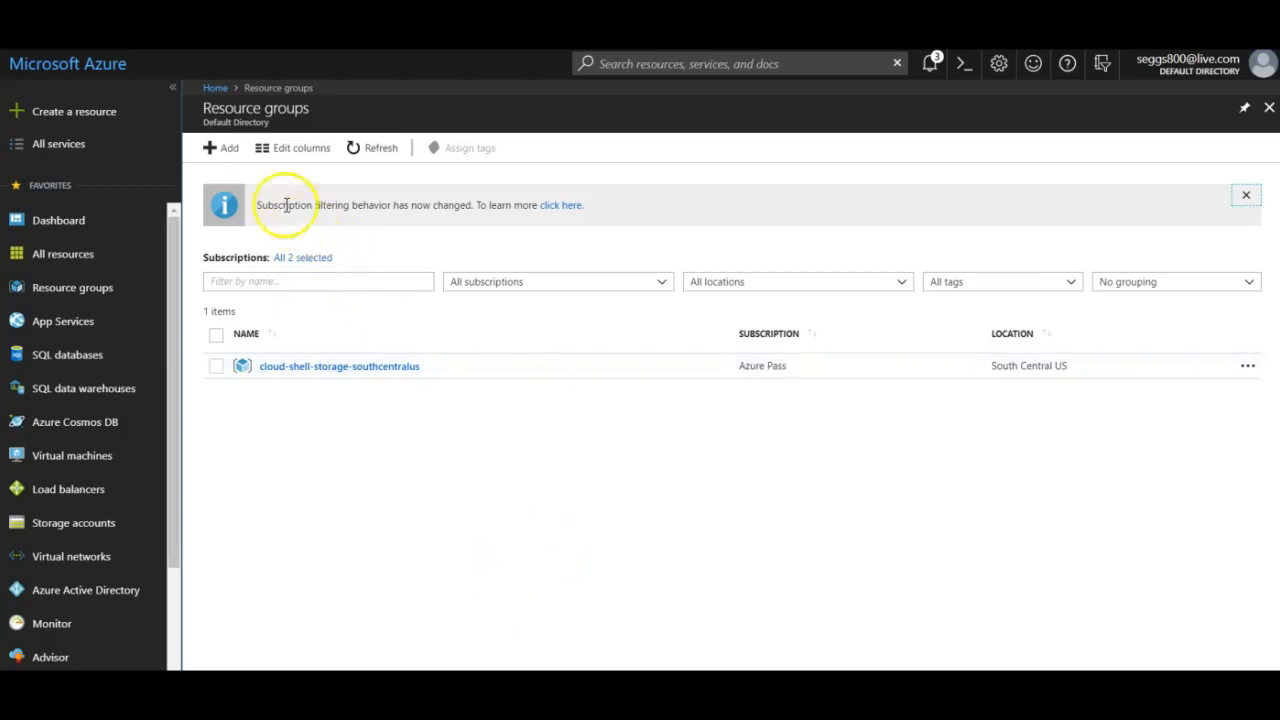
Create resource group StackIT on Azure Pass in East US, then refresh the list.
click(220, 148)
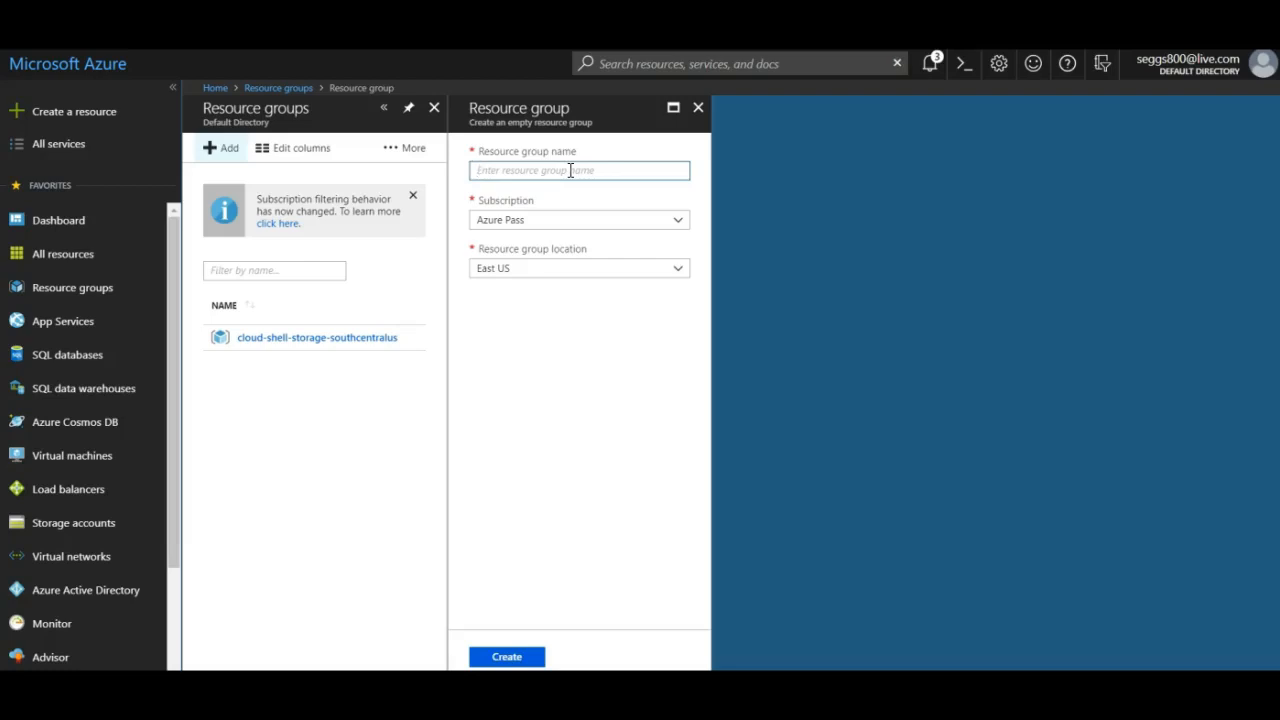
text(StackIT)
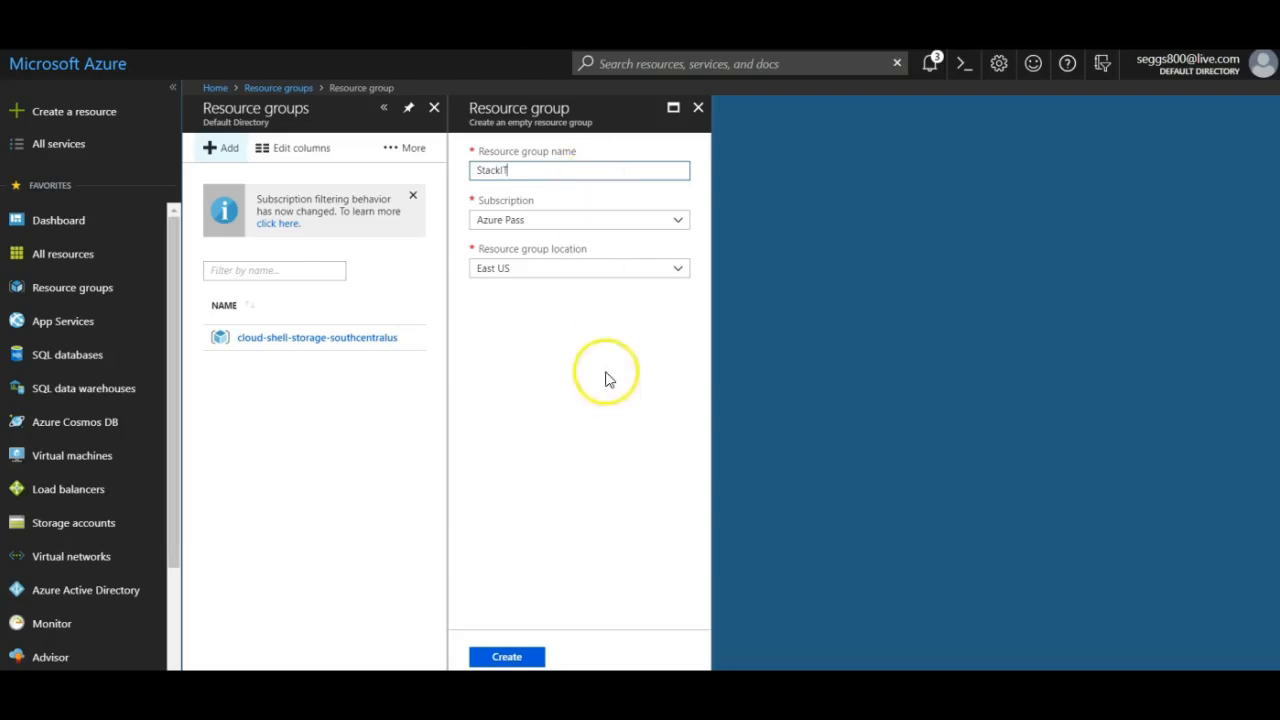
click(671, 219)
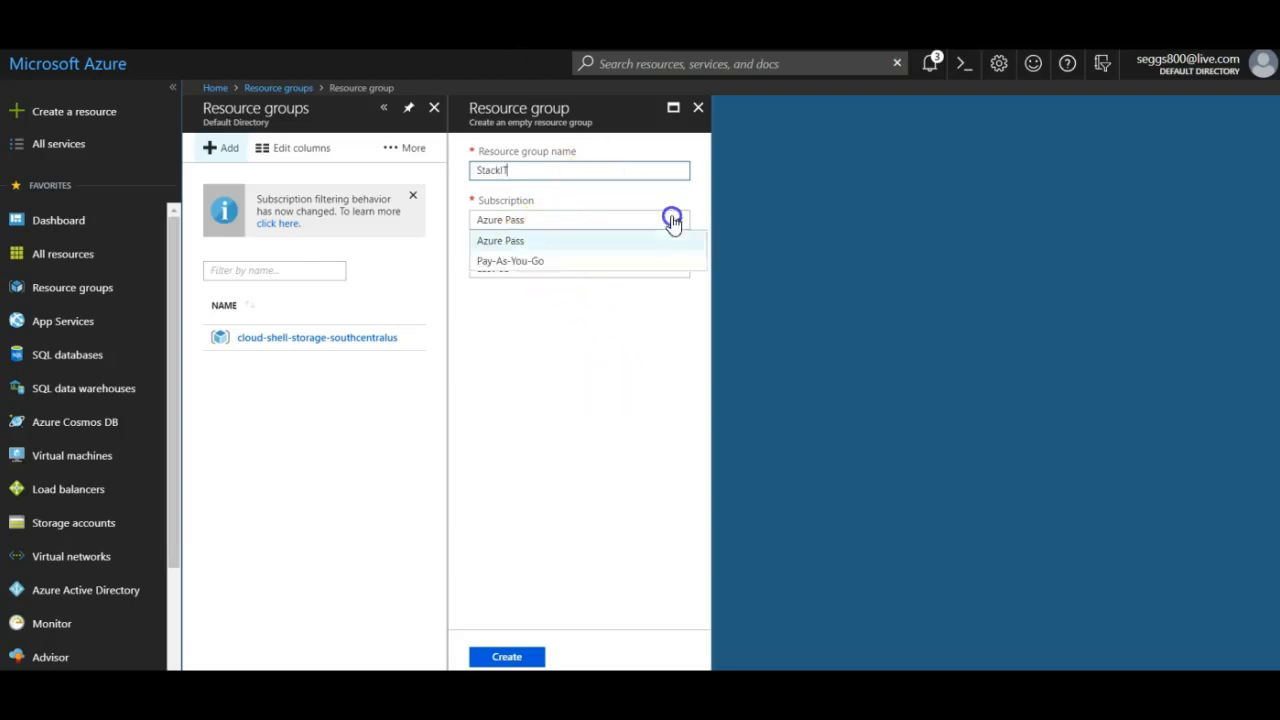
click(629, 245)
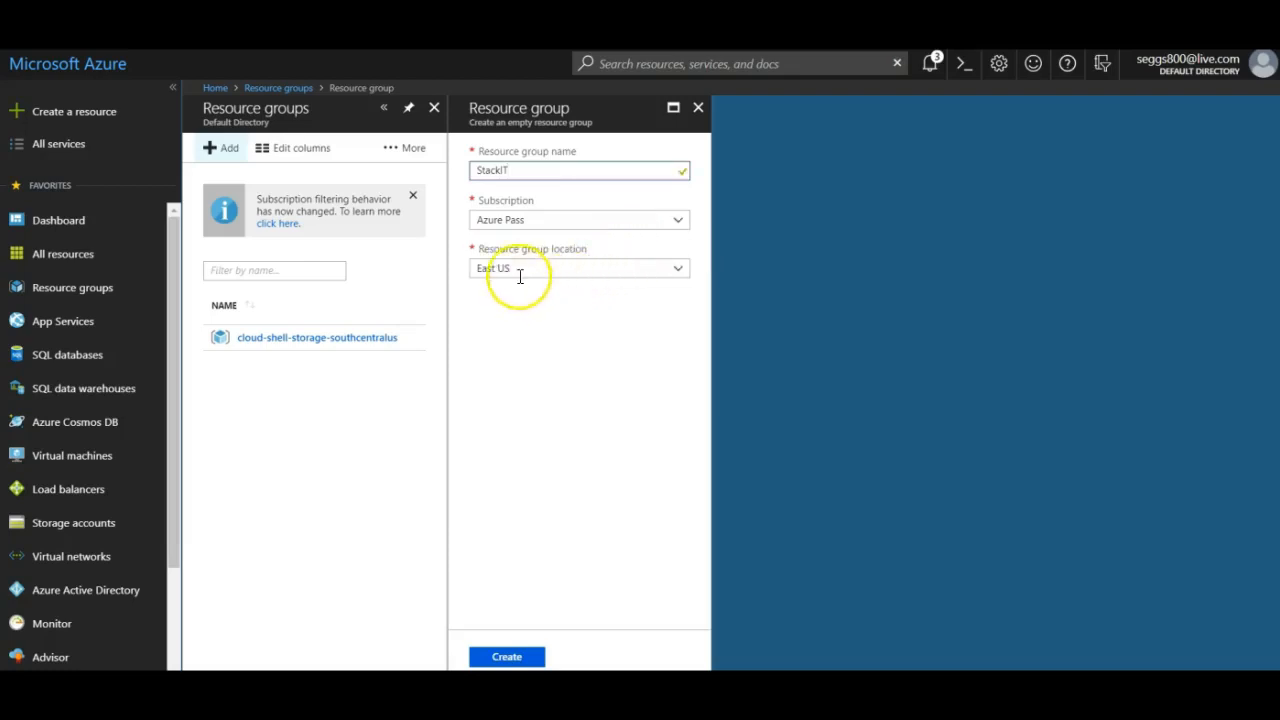
click(677, 268)
scroll(612, 525, down, 3)
scroll(608, 534, up, 3)
click(508, 455)
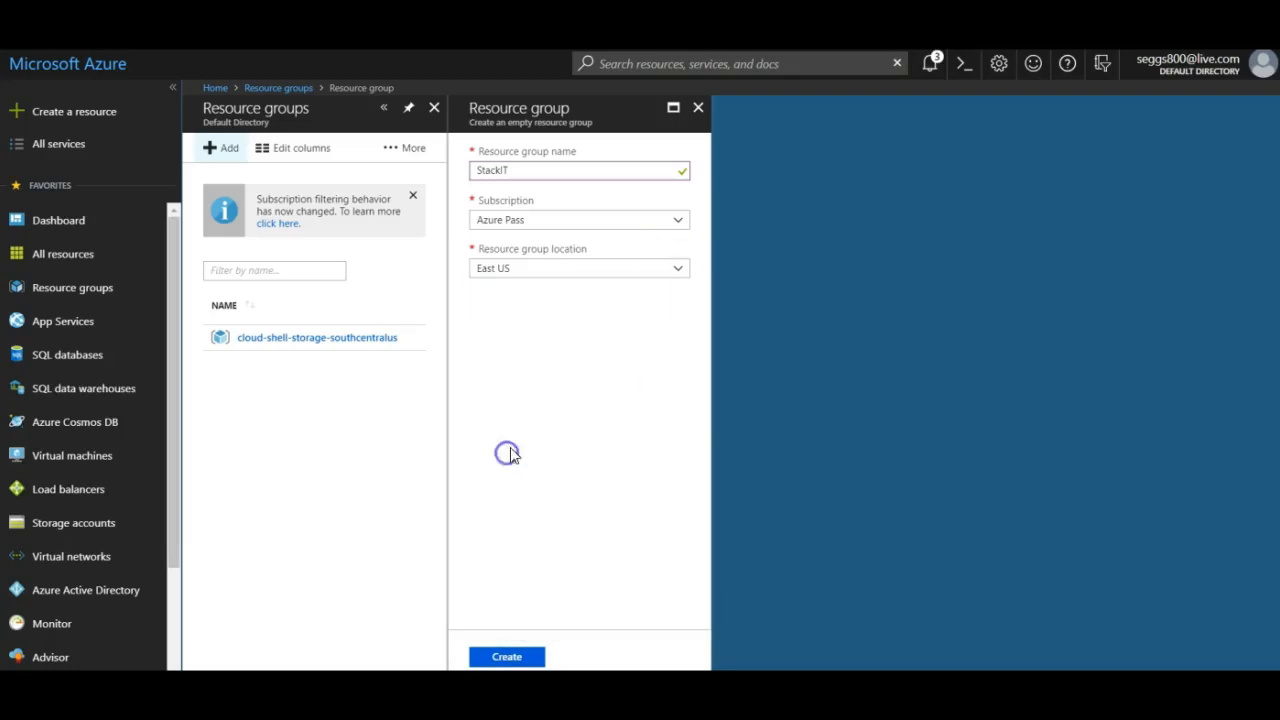
click(516, 656)
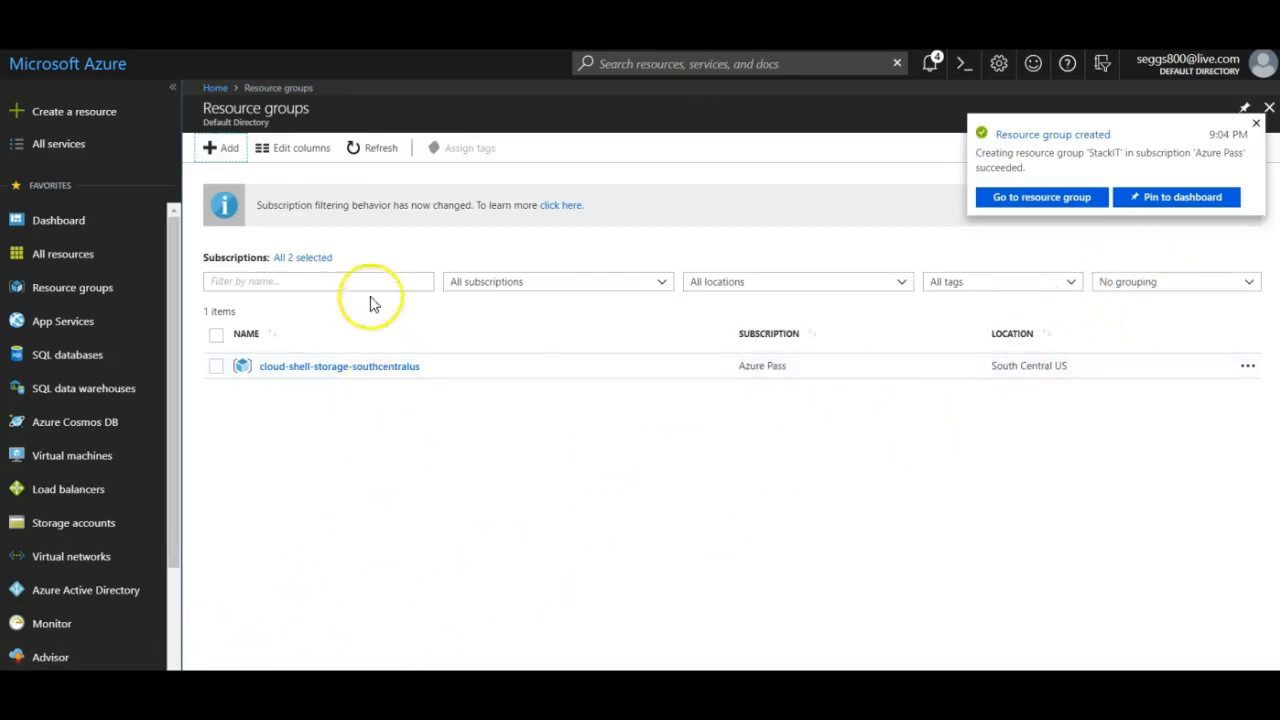
click(374, 150)
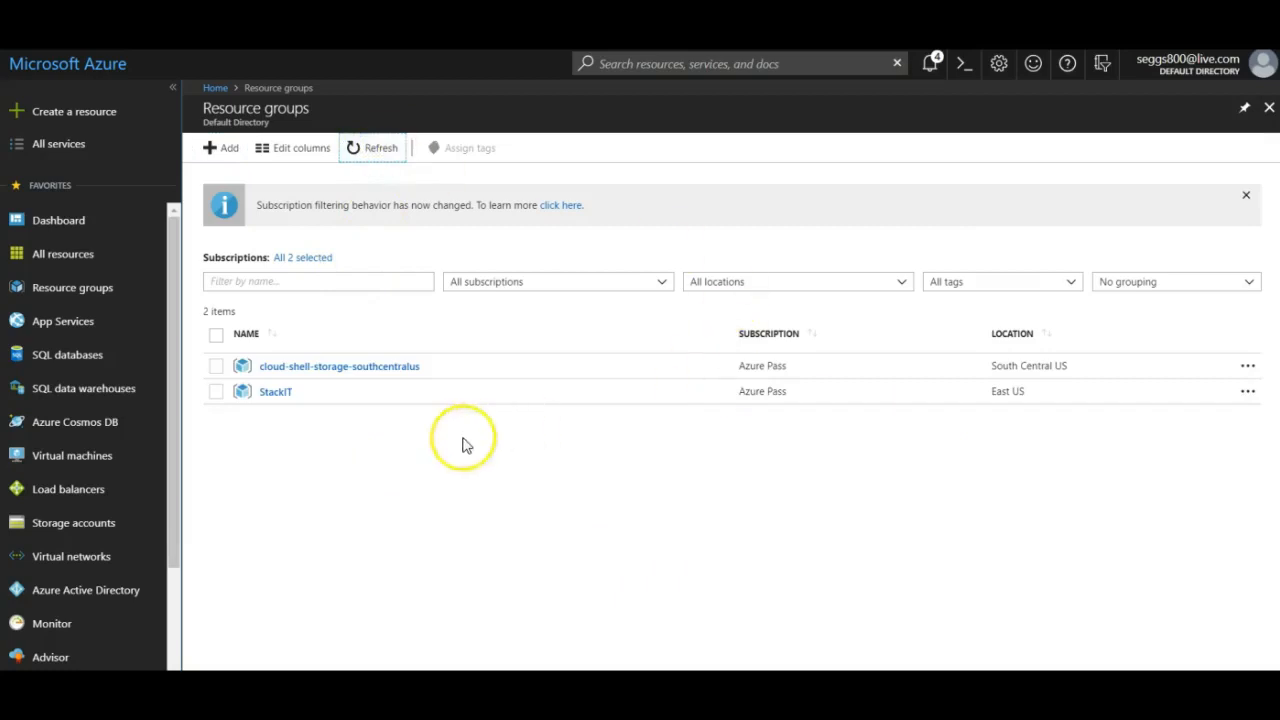
Open the StackIT resource group's Overview blade, which shows 0 items and no deployments.
click(274, 394)
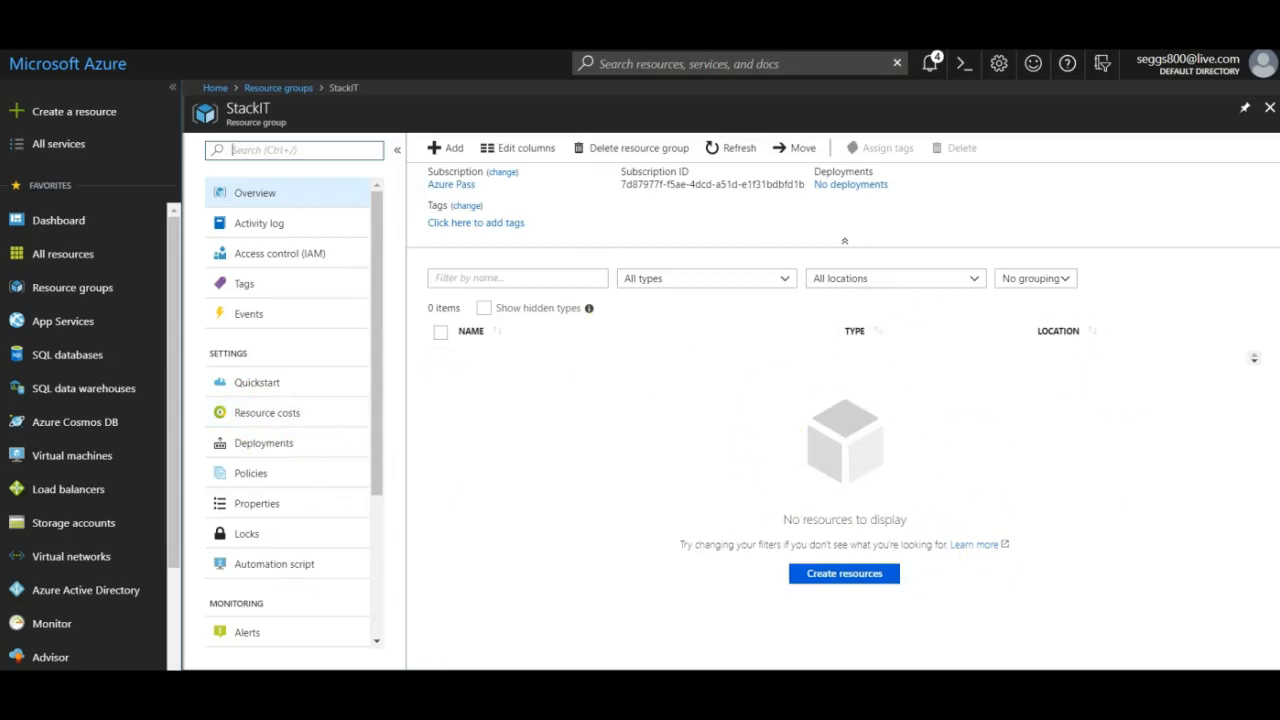
click(337, 569)
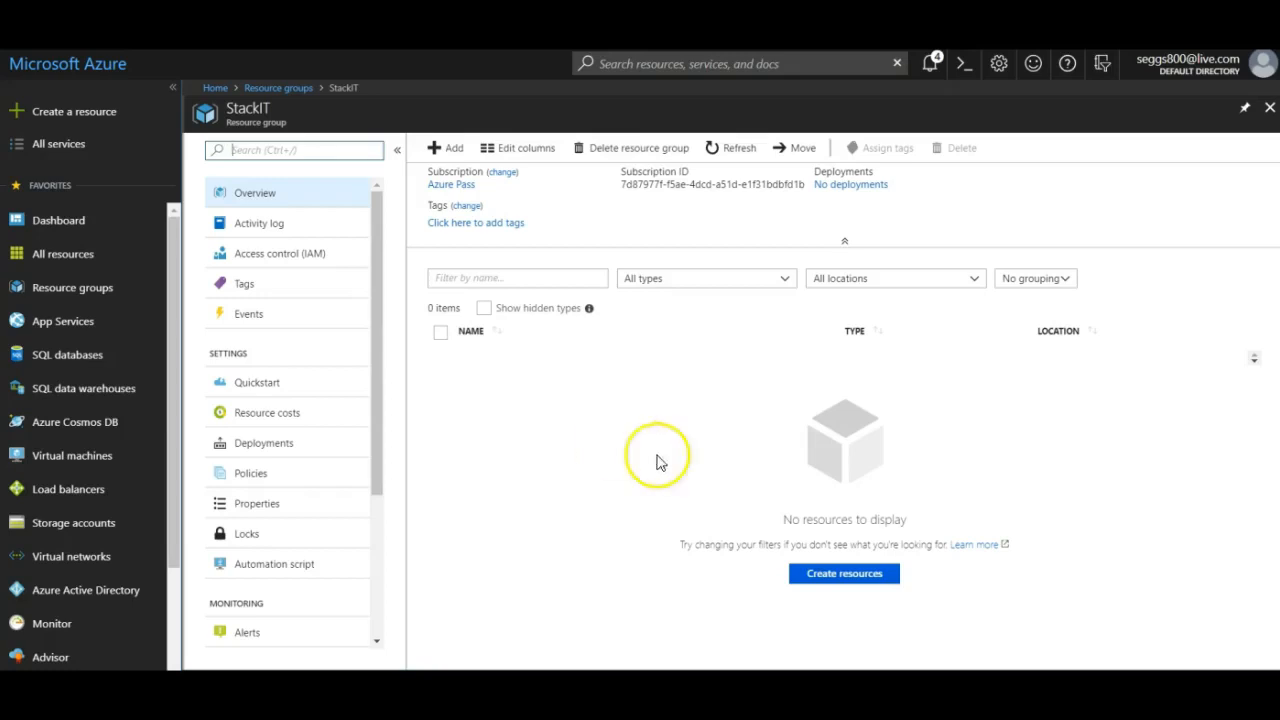
From StackIT's Add, search the marketplace for 'windows server' and open Windows Server 2016 Datacenter.
click(445, 150)
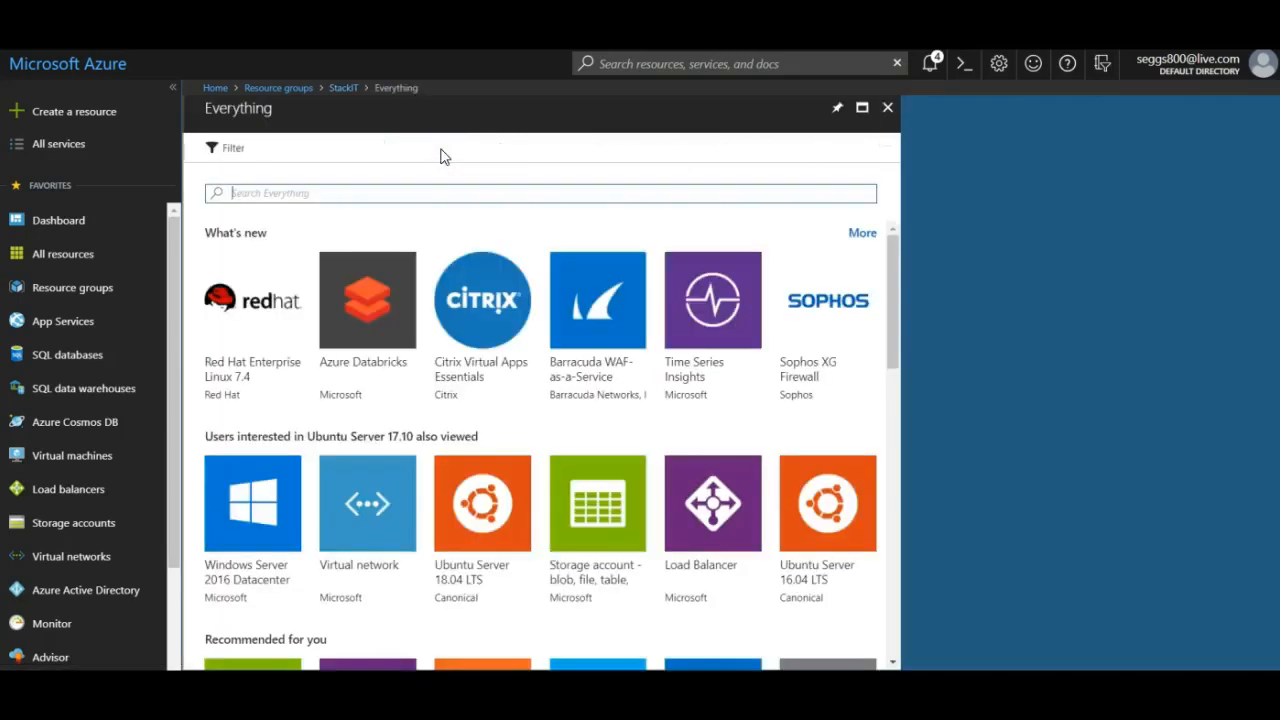
click(421, 191)
text(Ser)
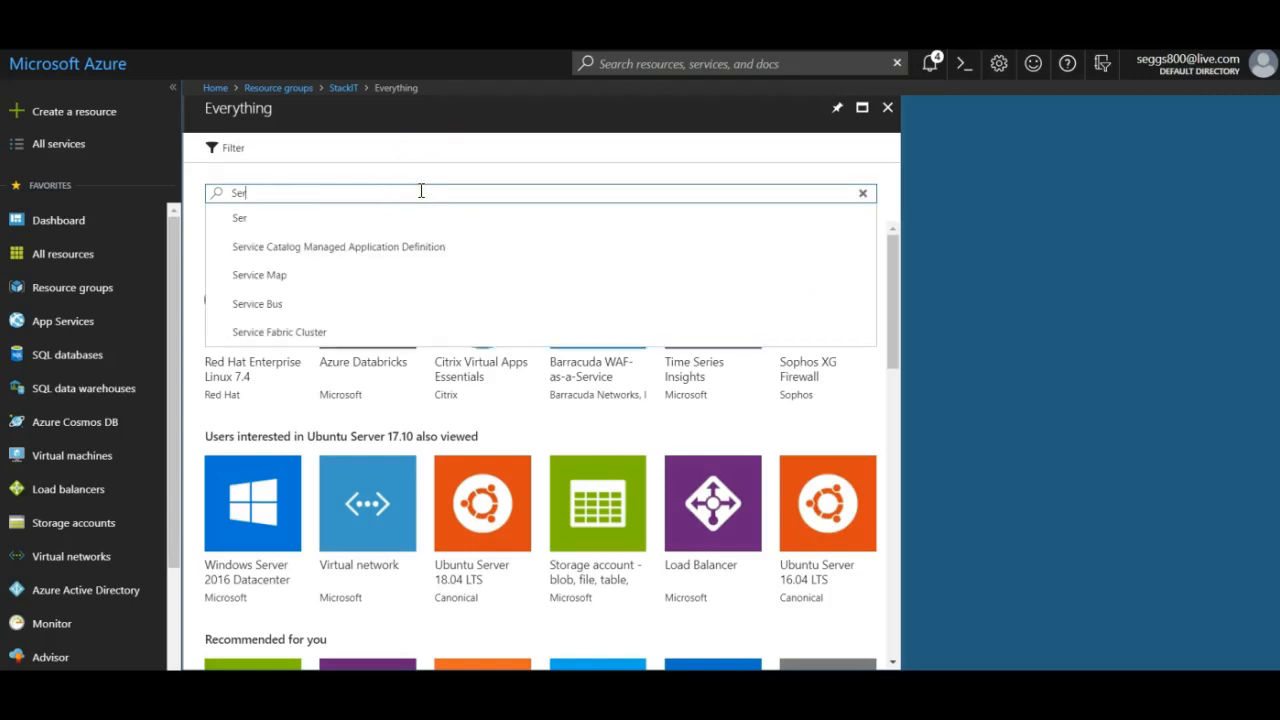
key(BackSpace)
key(BackSpace)
key(BackSpace)
text(win)
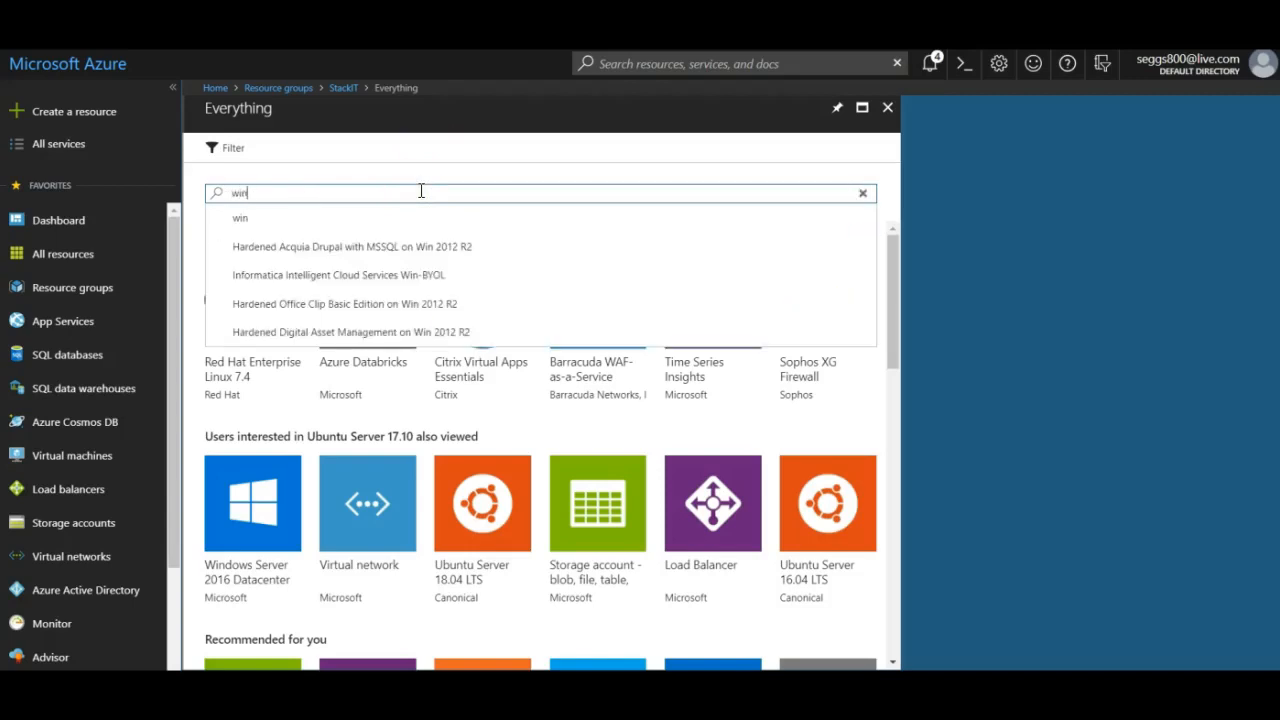
text(dows)
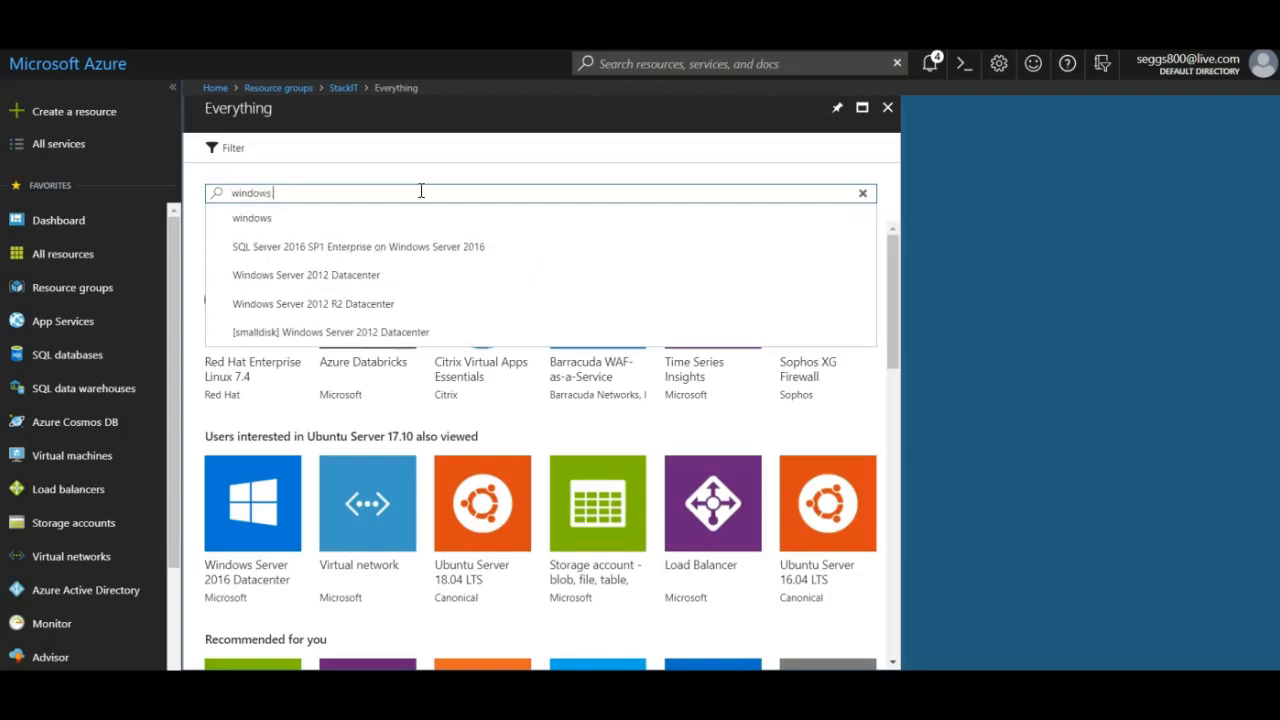
text( server)
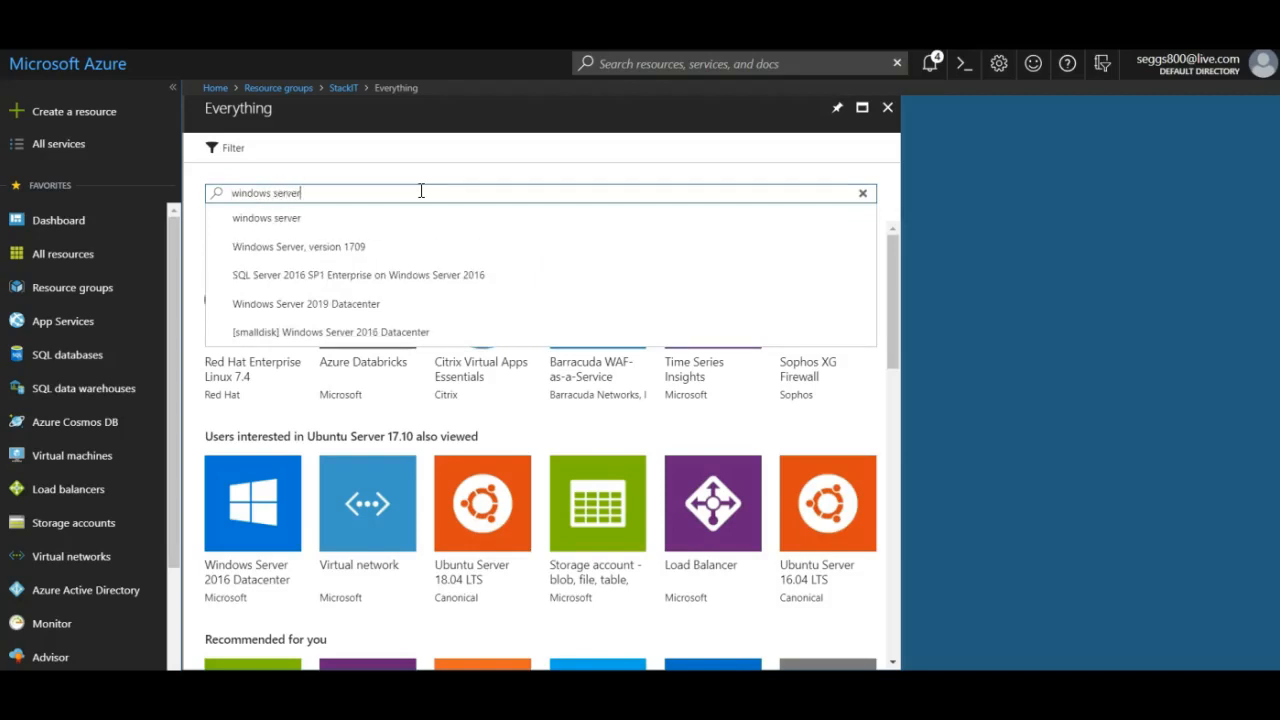
key(Return)
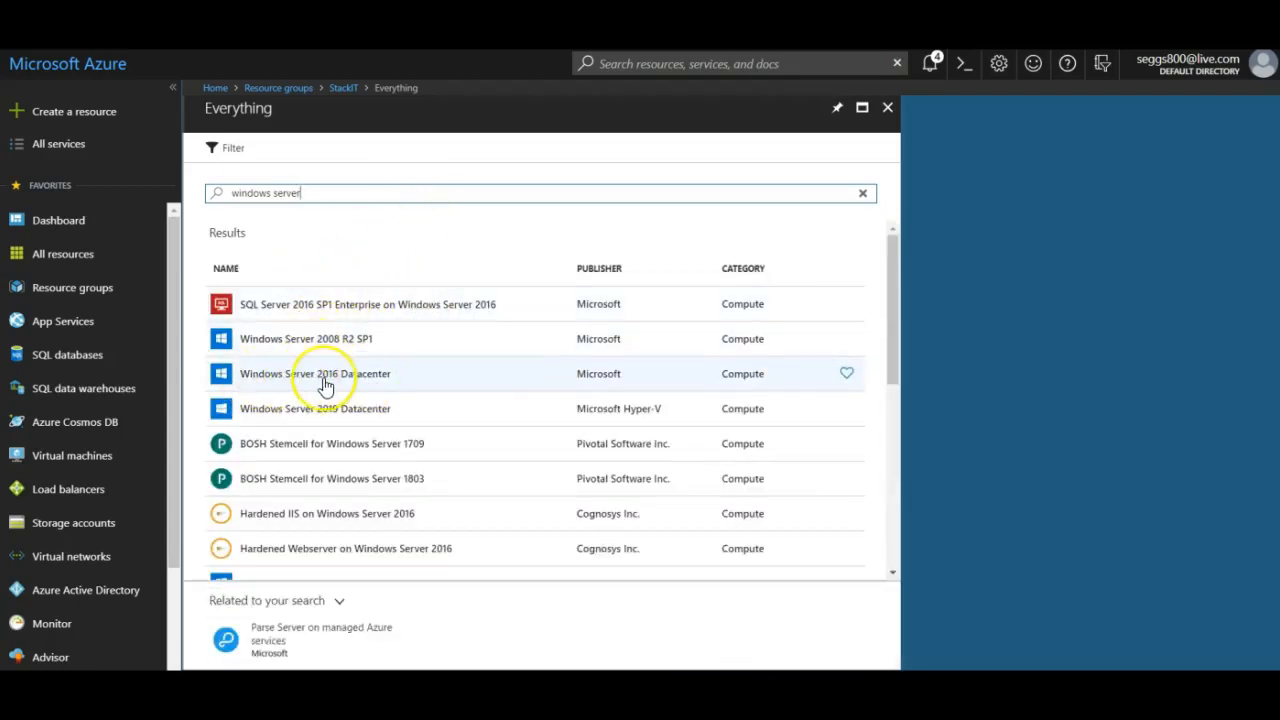
click(315, 385)
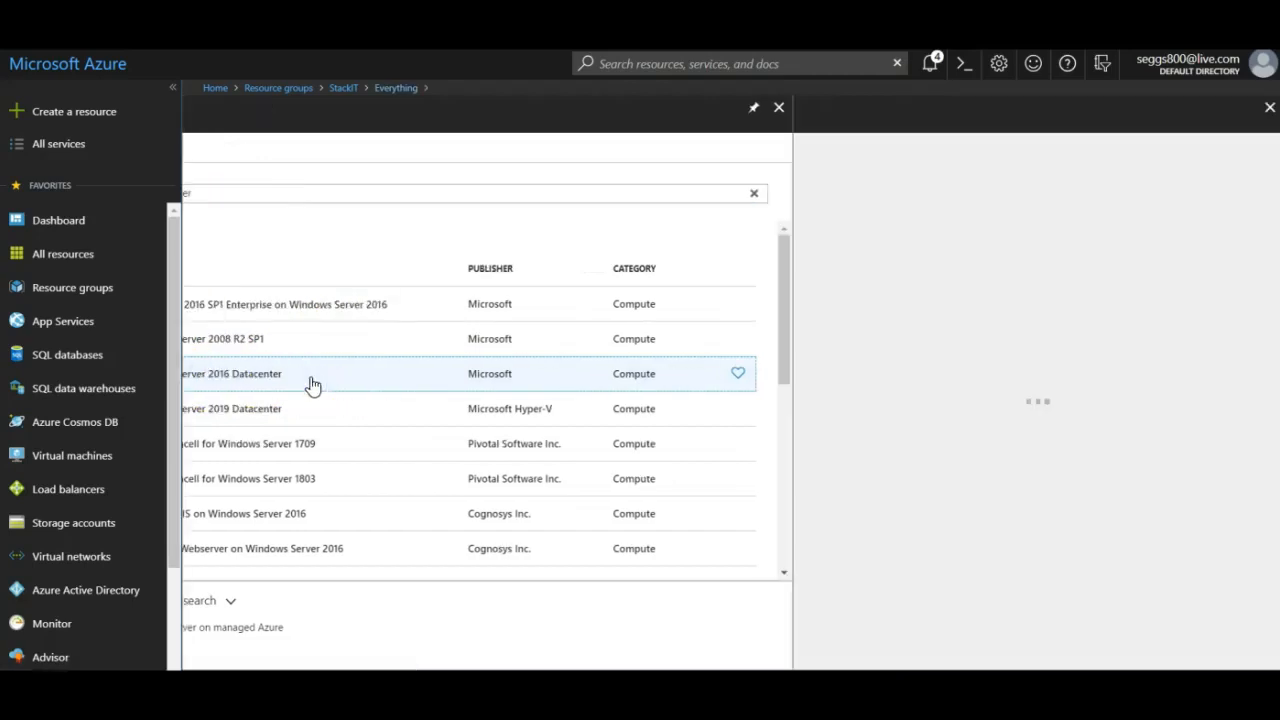
Start a VM from this image named APPVM, entering the admin username and a confirmed password.
click(847, 642)
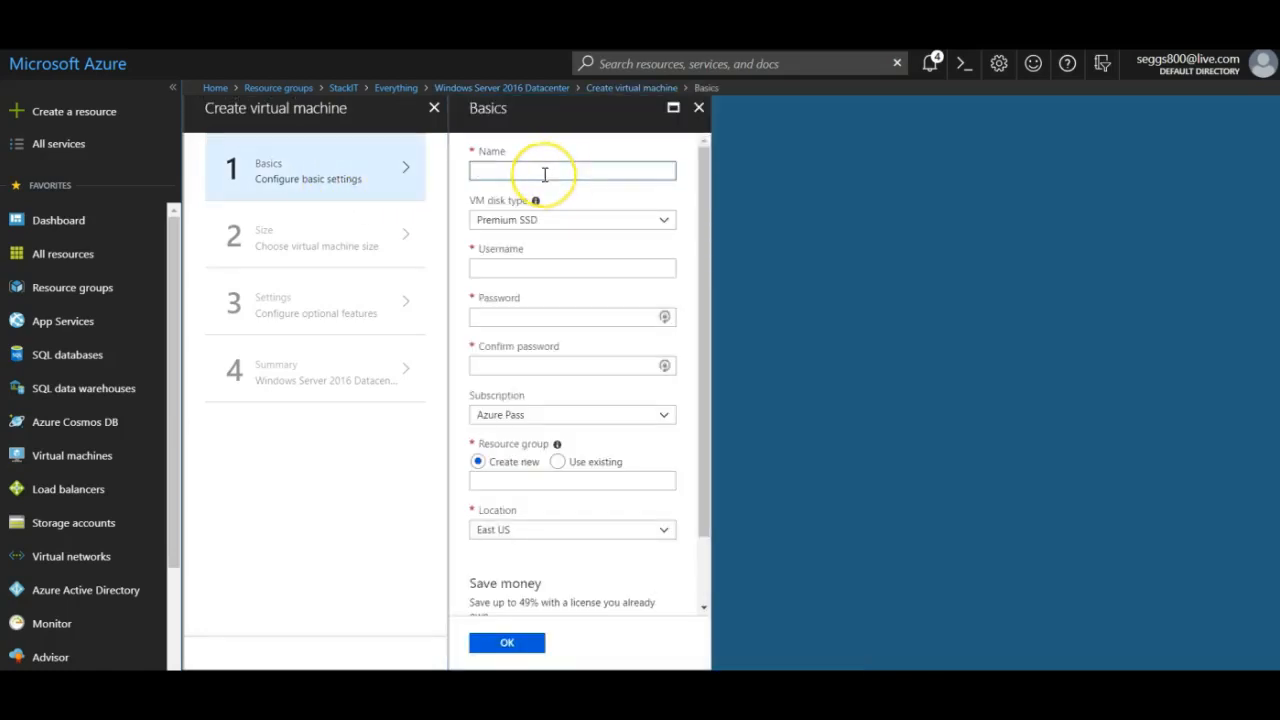
text(APPVM)
click(531, 269)
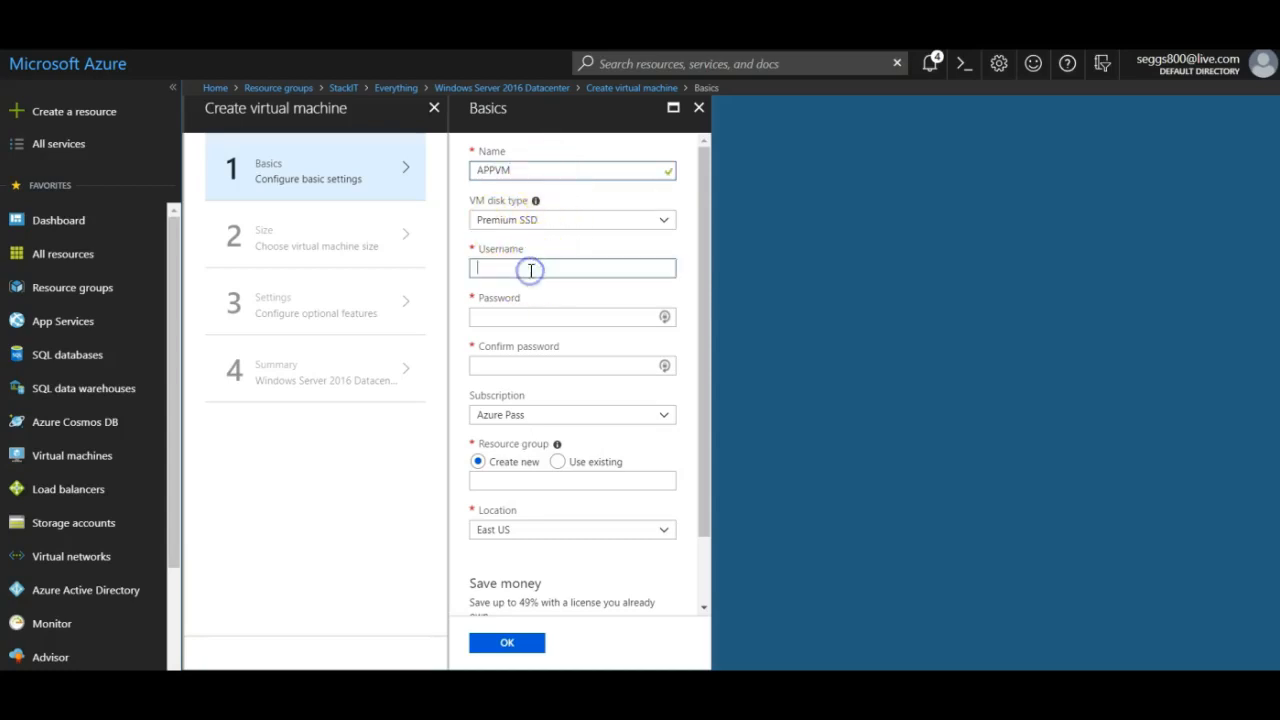
text(admin-stack)
key(Tab)
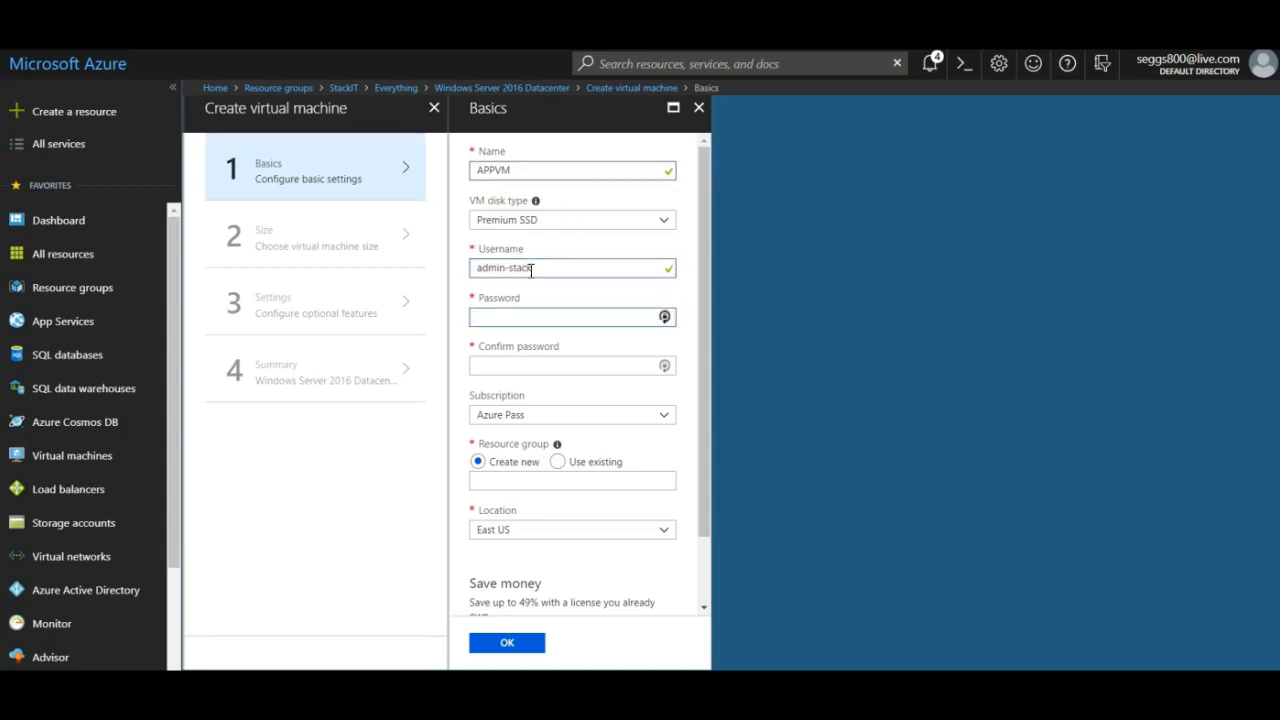
text(••••••••••••)
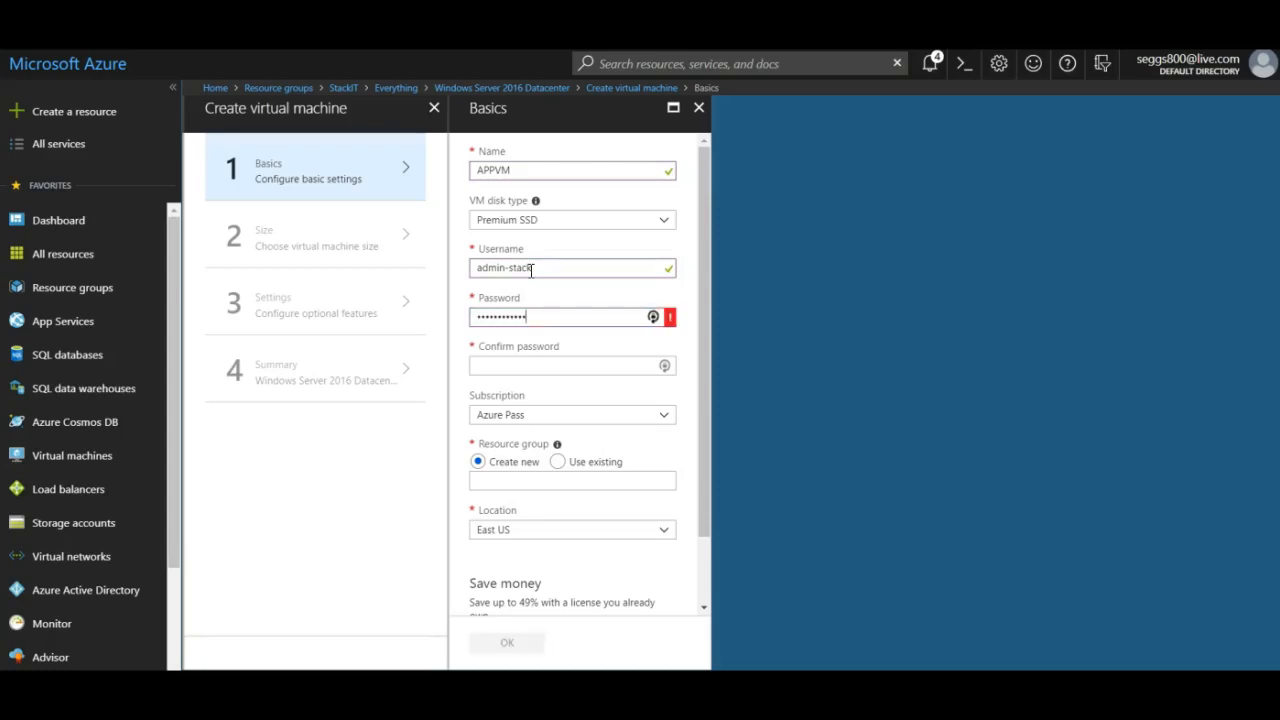
click(504, 367)
text(••••••••••••)
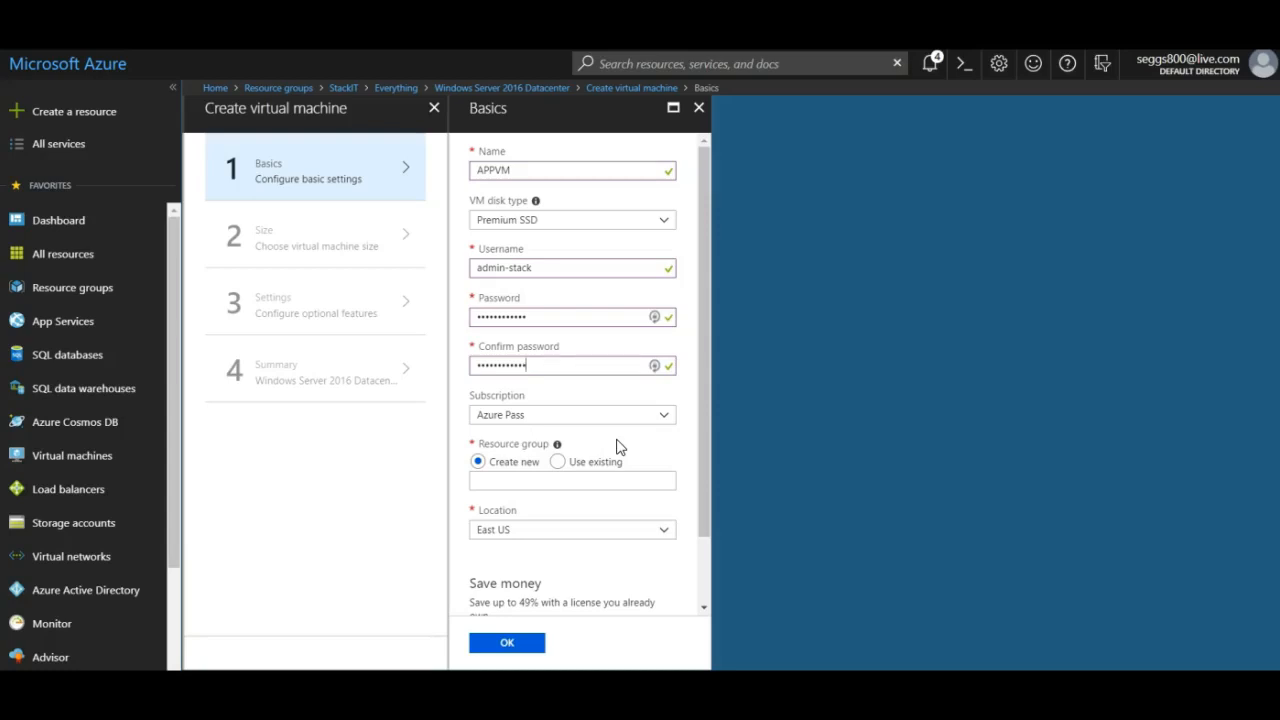
click(618, 453)
Place the VM in the existing StackIT resource group in East US and confirm Basics.
click(558, 465)
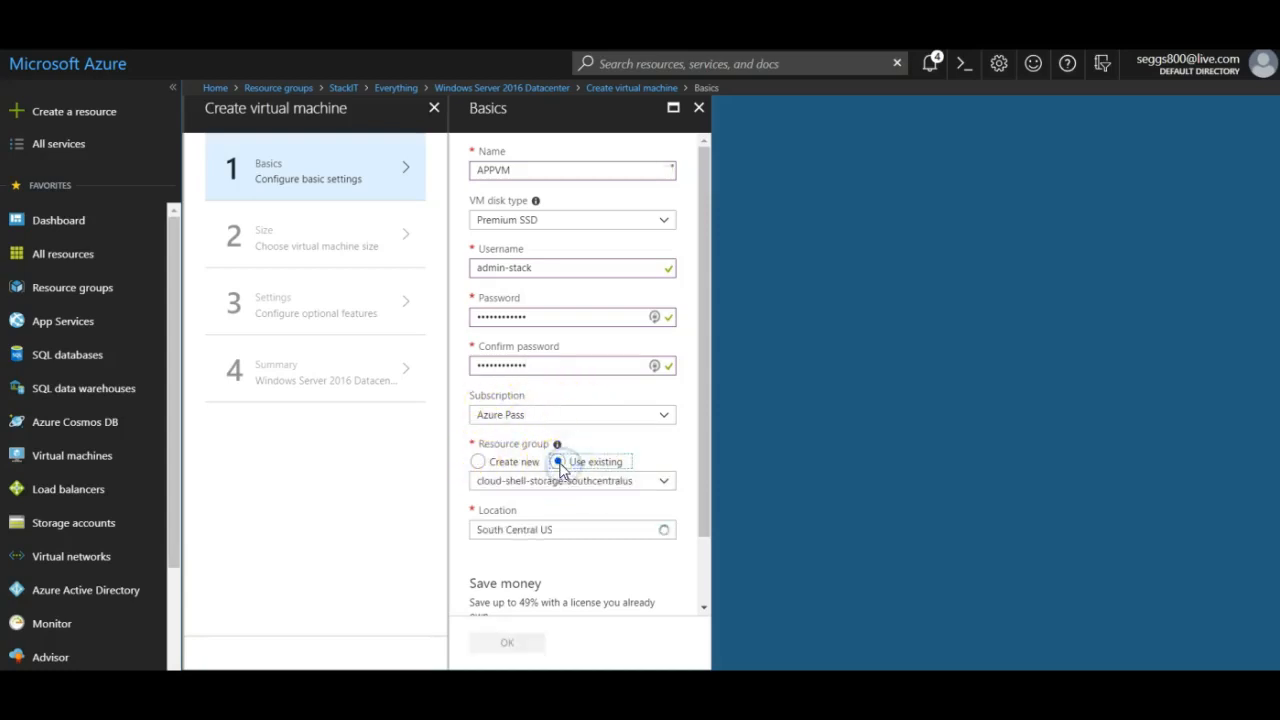
click(637, 482)
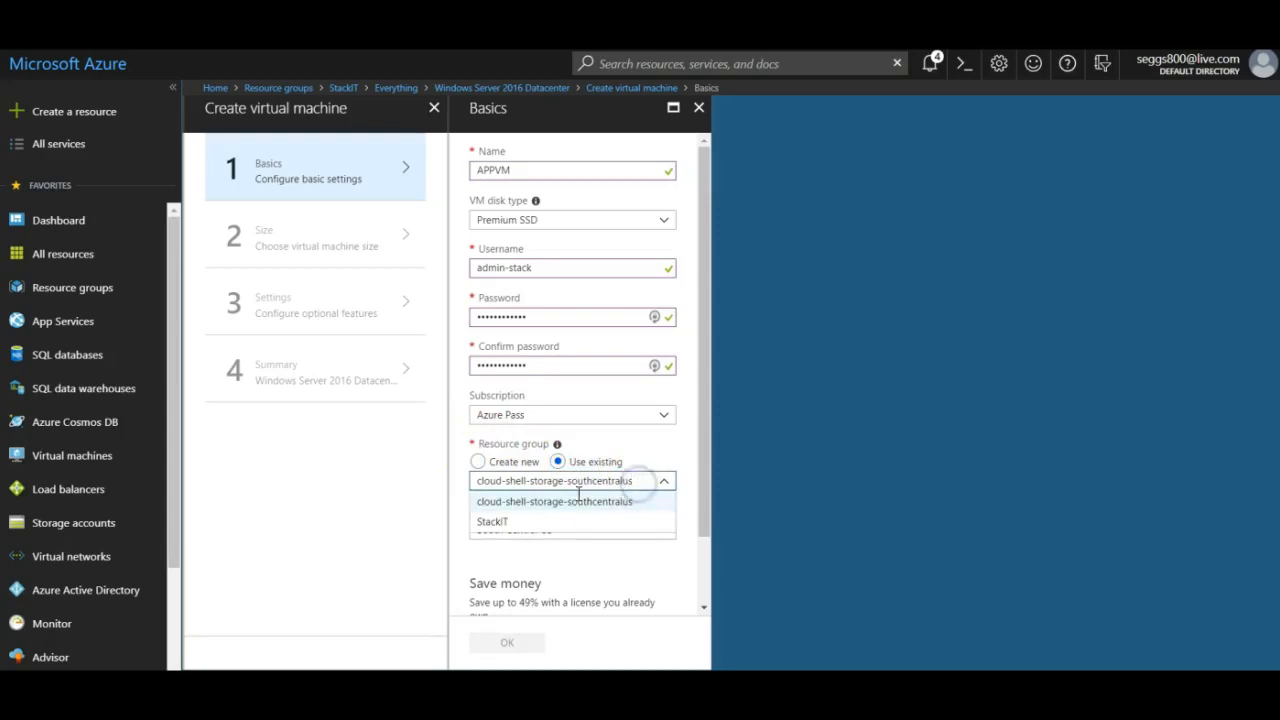
click(498, 521)
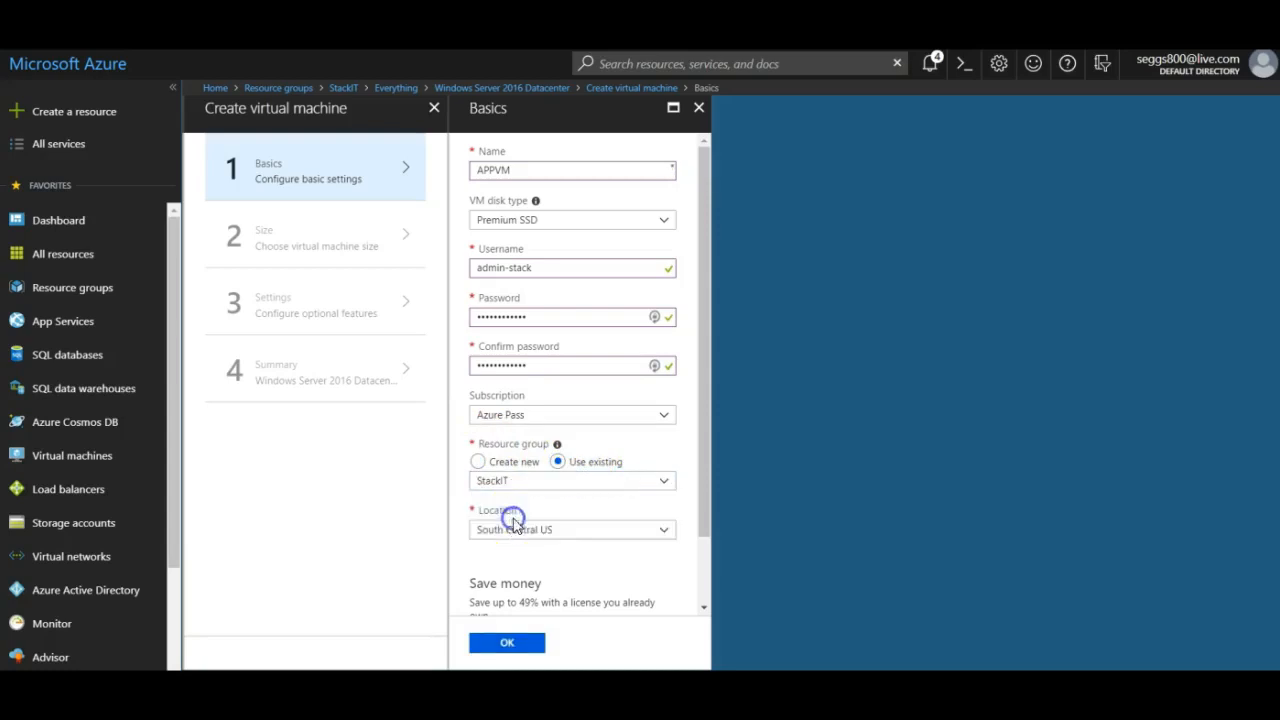
click(590, 530)
click(526, 263)
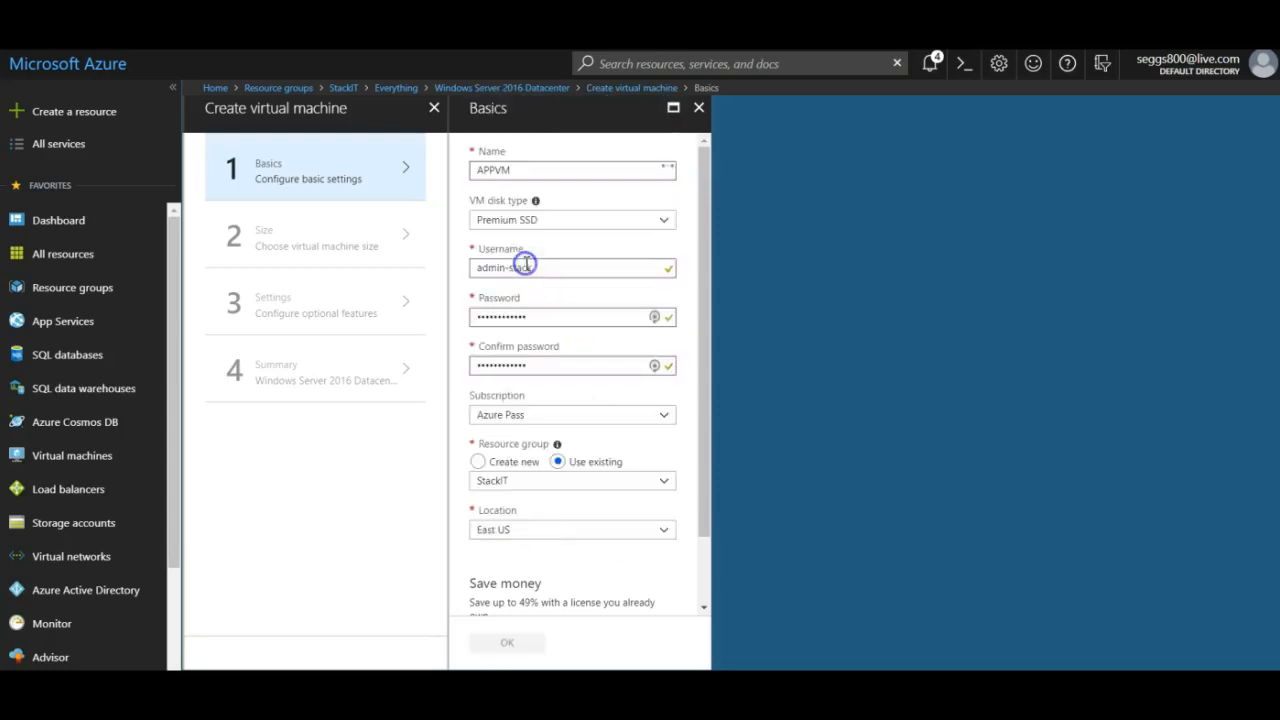
drag(706, 323, 688, 448)
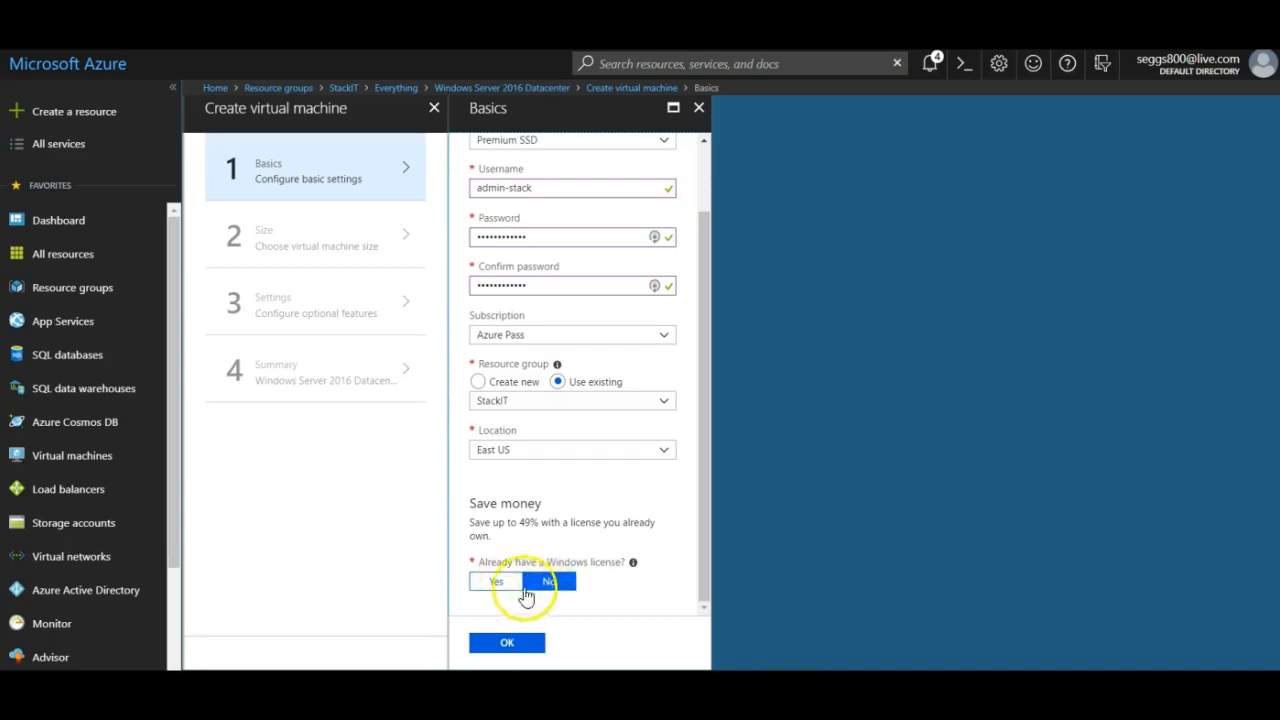
click(507, 643)
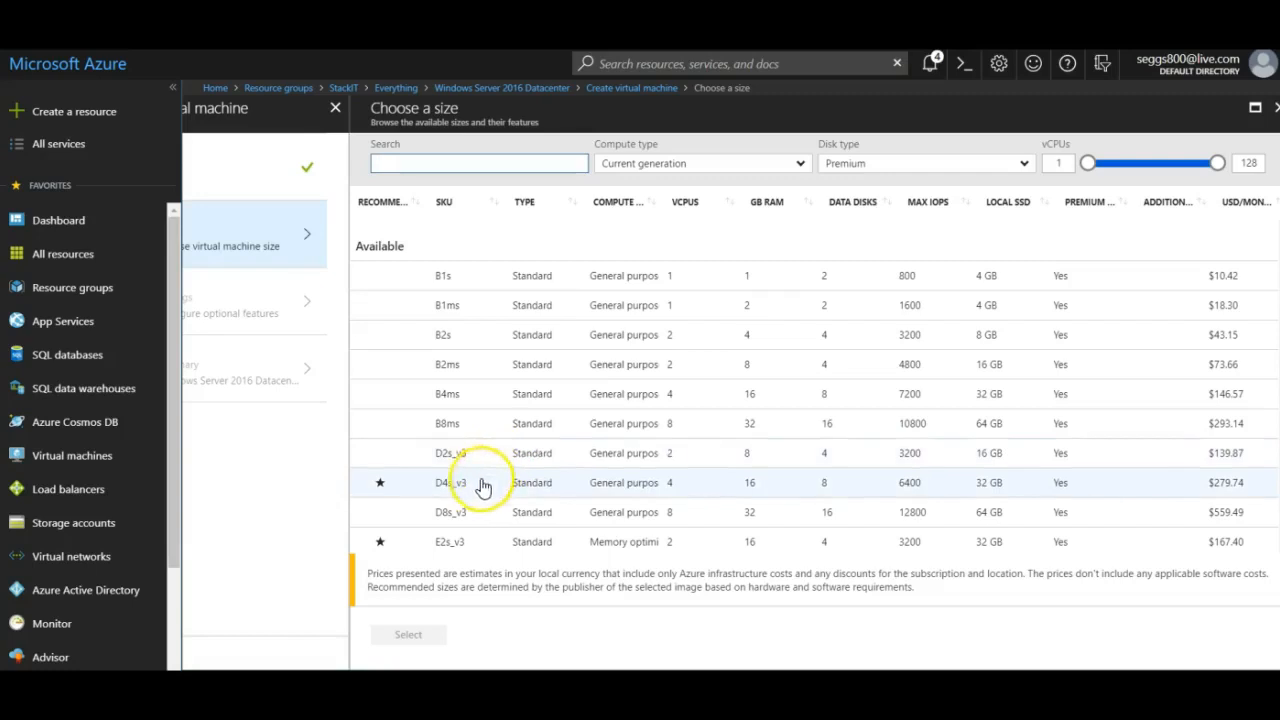
Select the D2s_v3 size for APPVM.
click(450, 455)
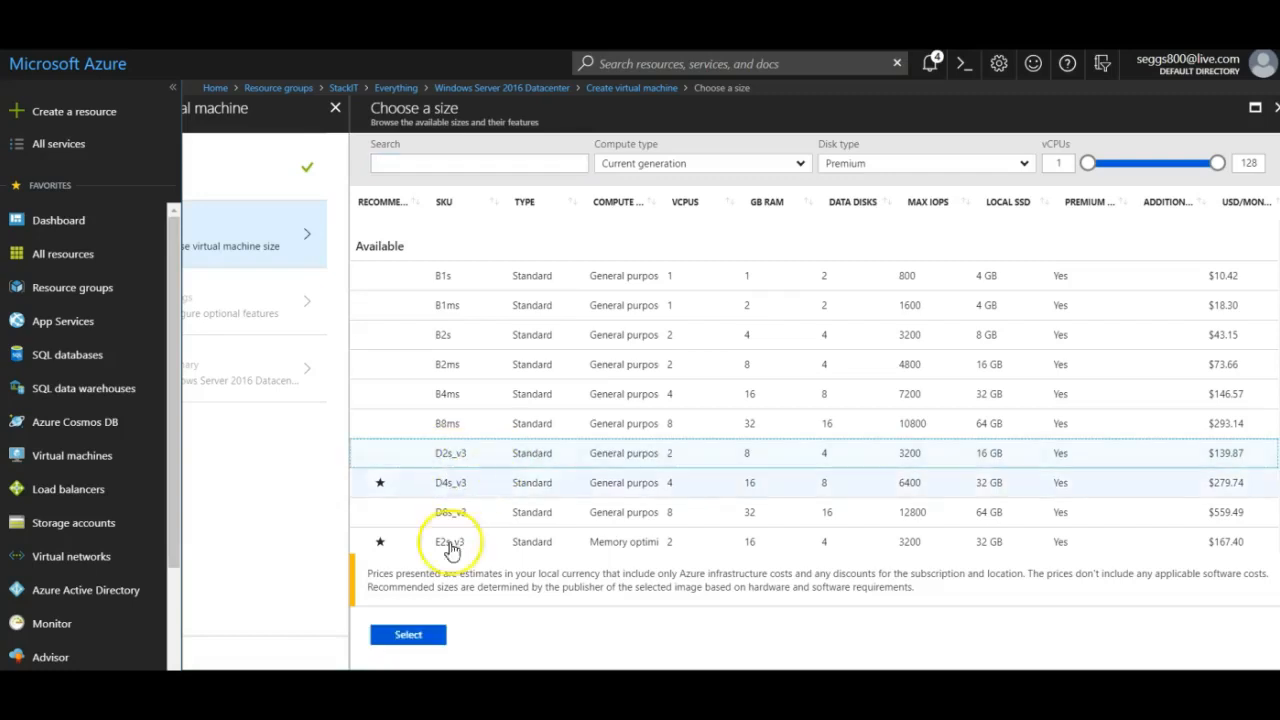
click(421, 636)
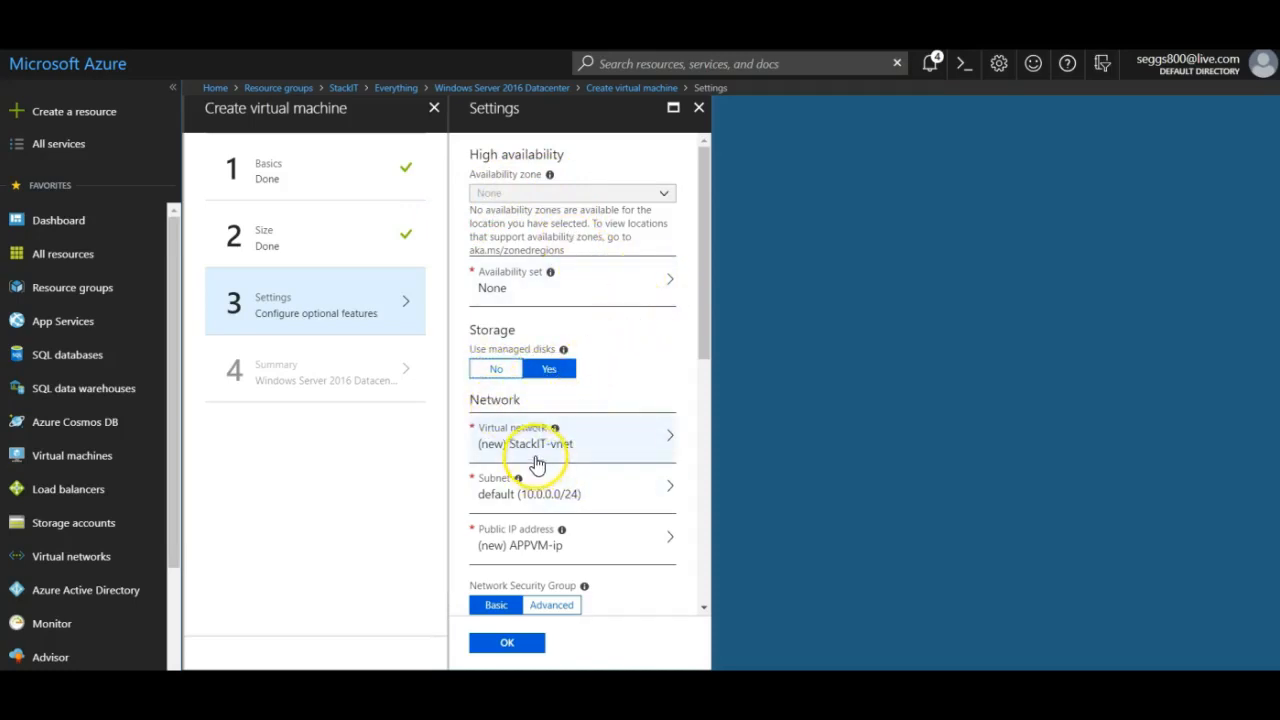
Set StackIT-vnet's address space to 10.0.0.0/16 and rename its subnet to app-subnet.
drag(705, 331, 699, 414)
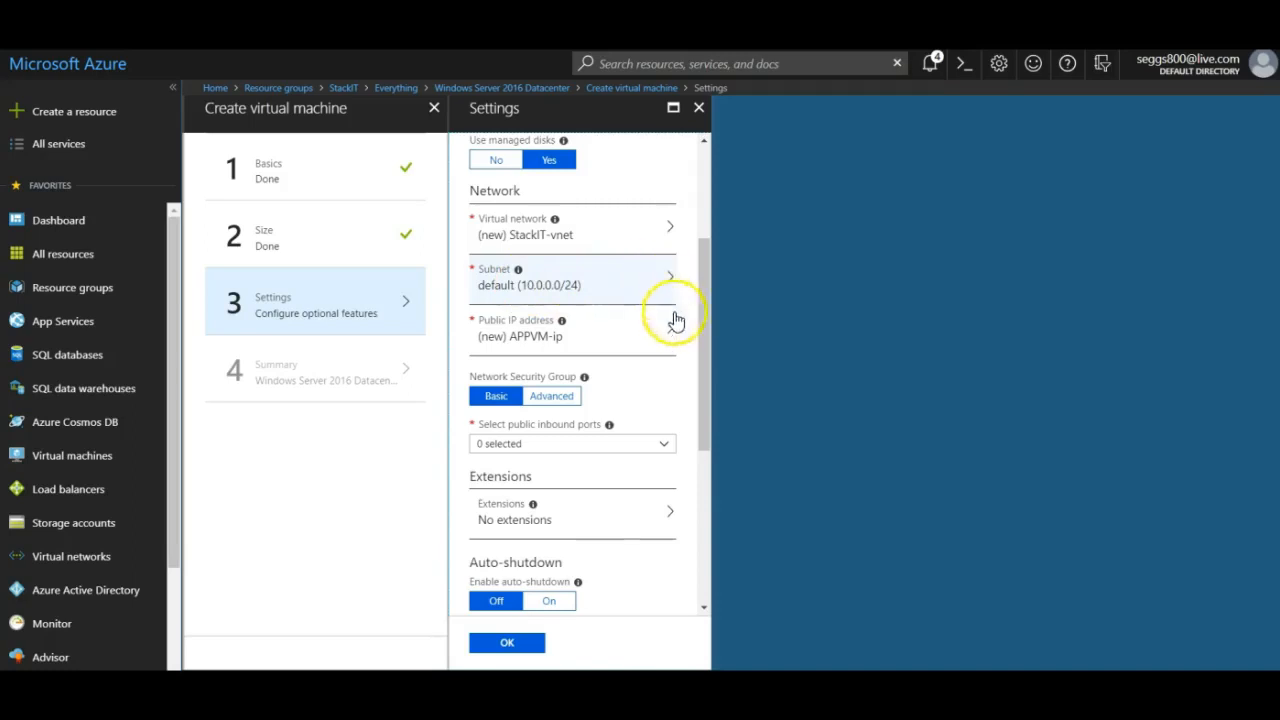
click(527, 235)
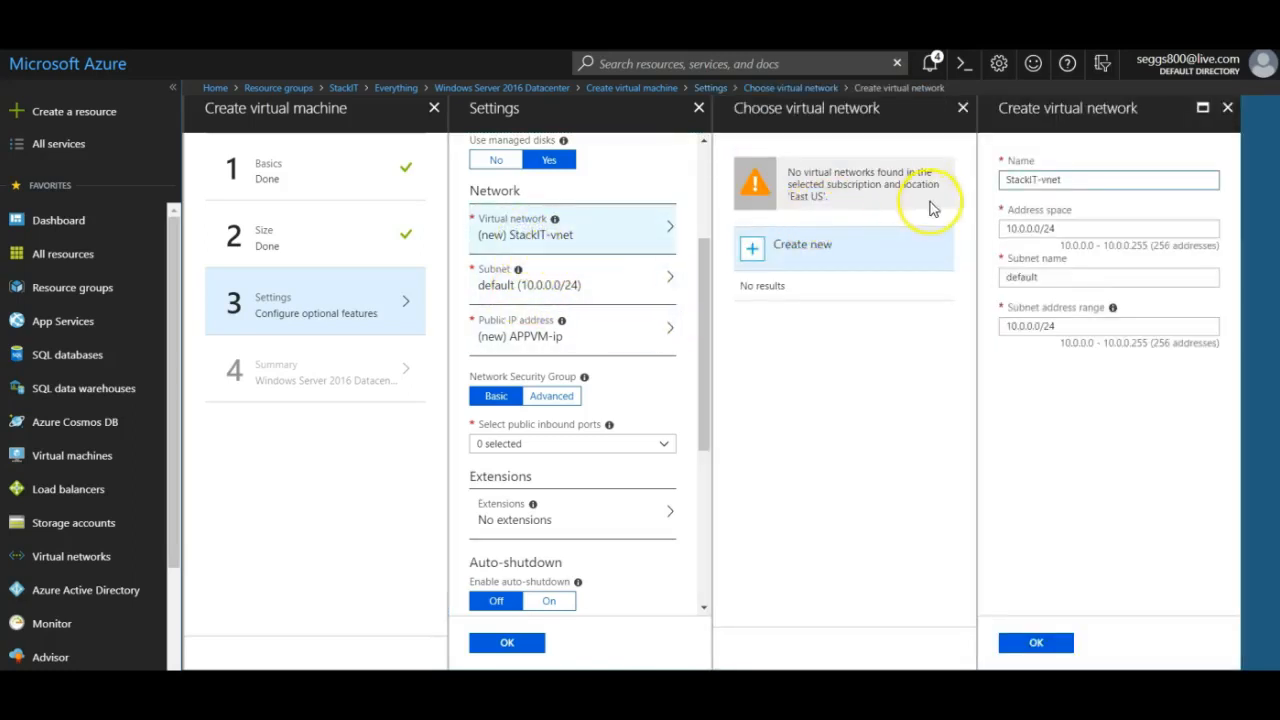
click(1067, 228)
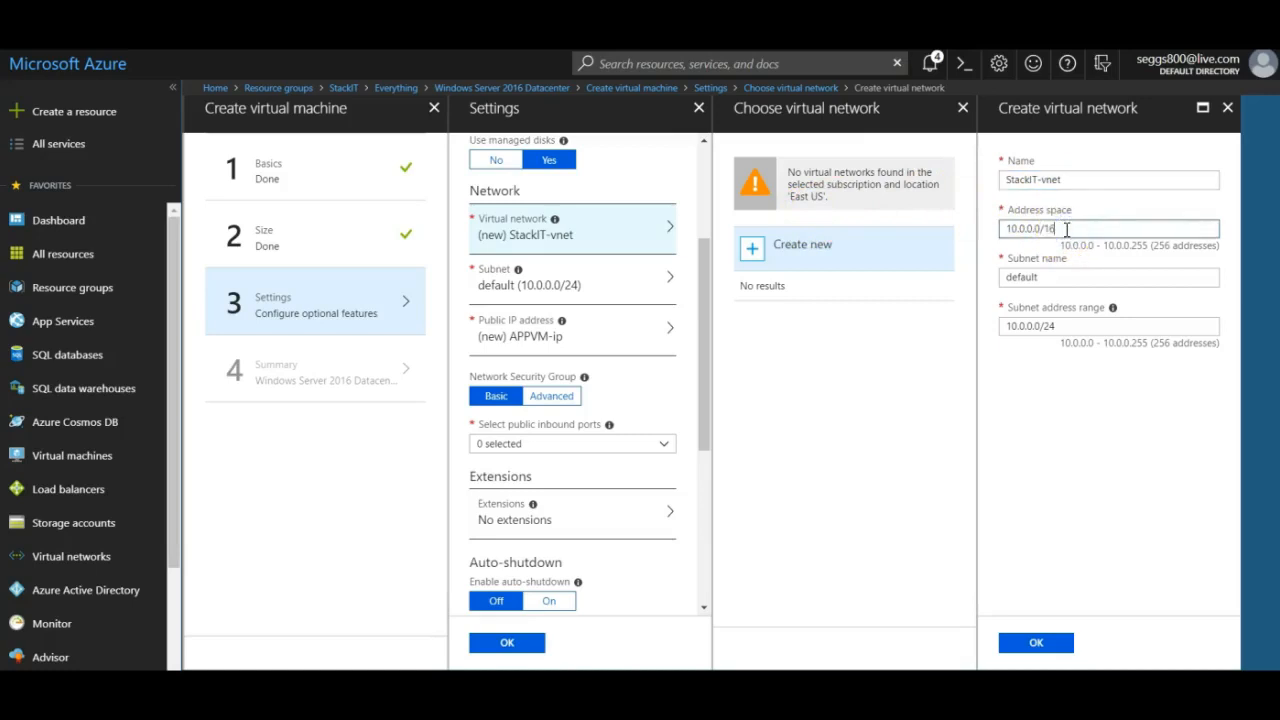
text(16)
click(1070, 278)
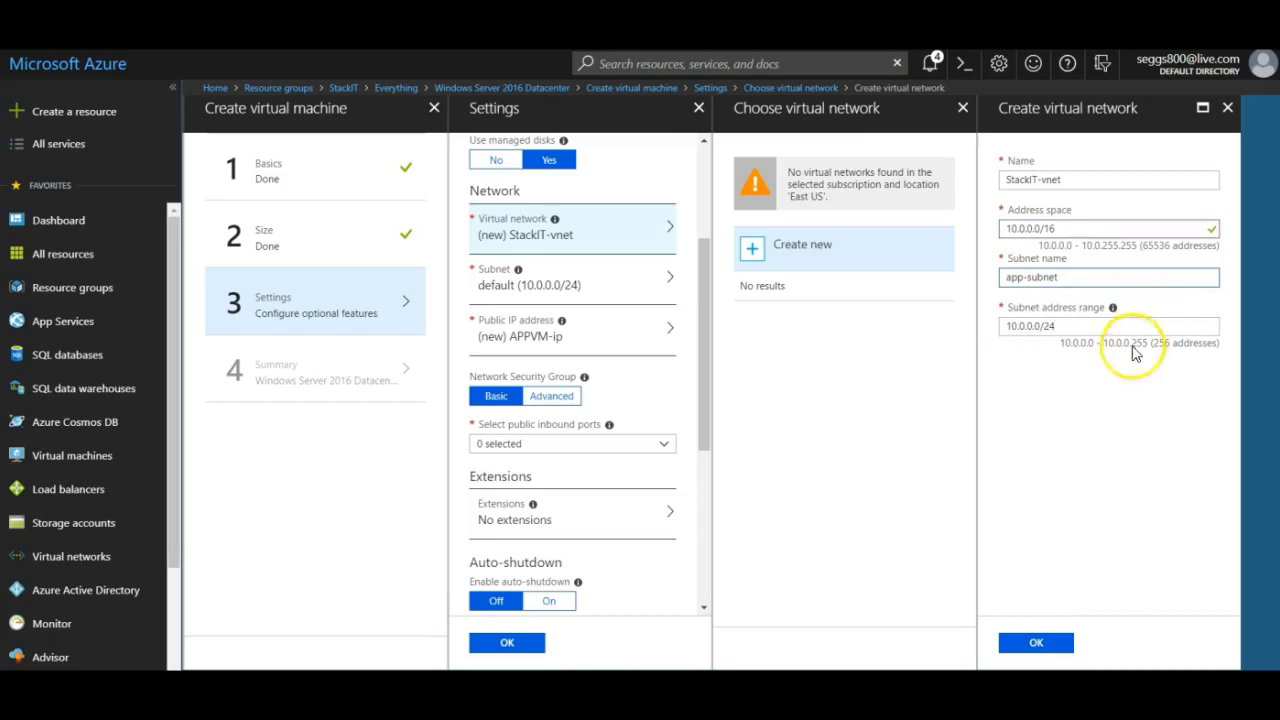
click(1048, 645)
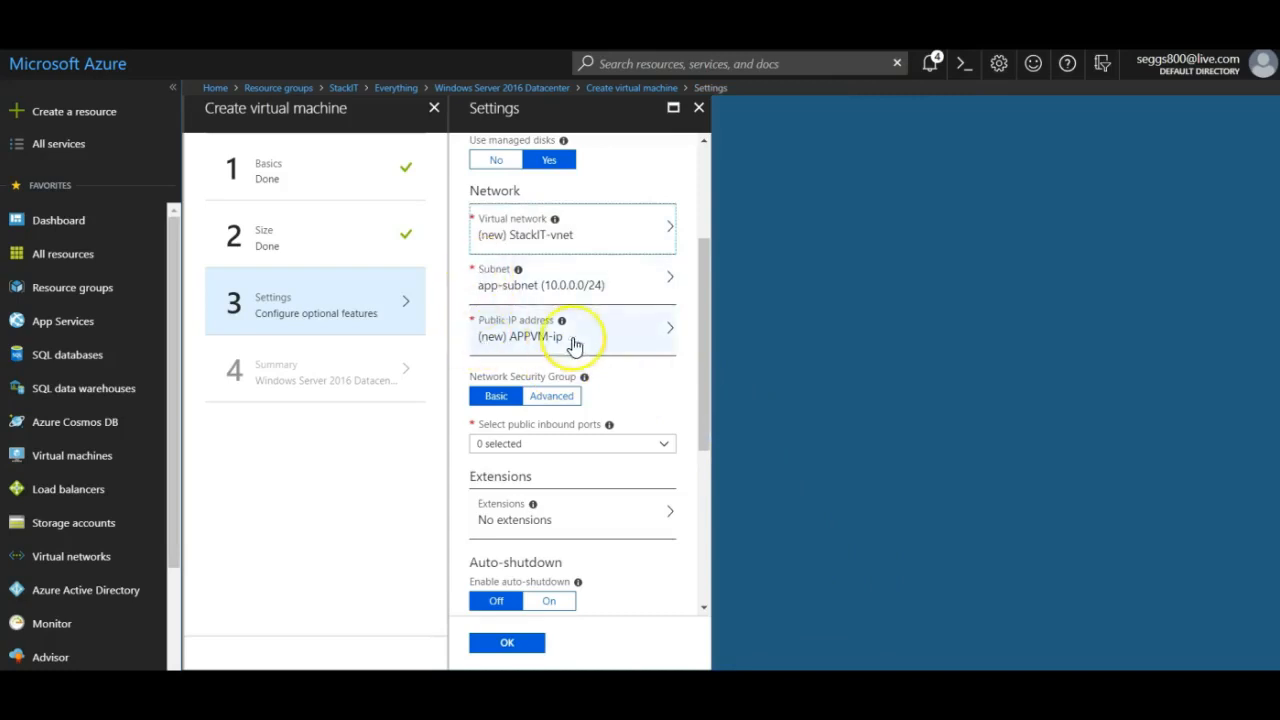
drag(708, 319, 706, 380)
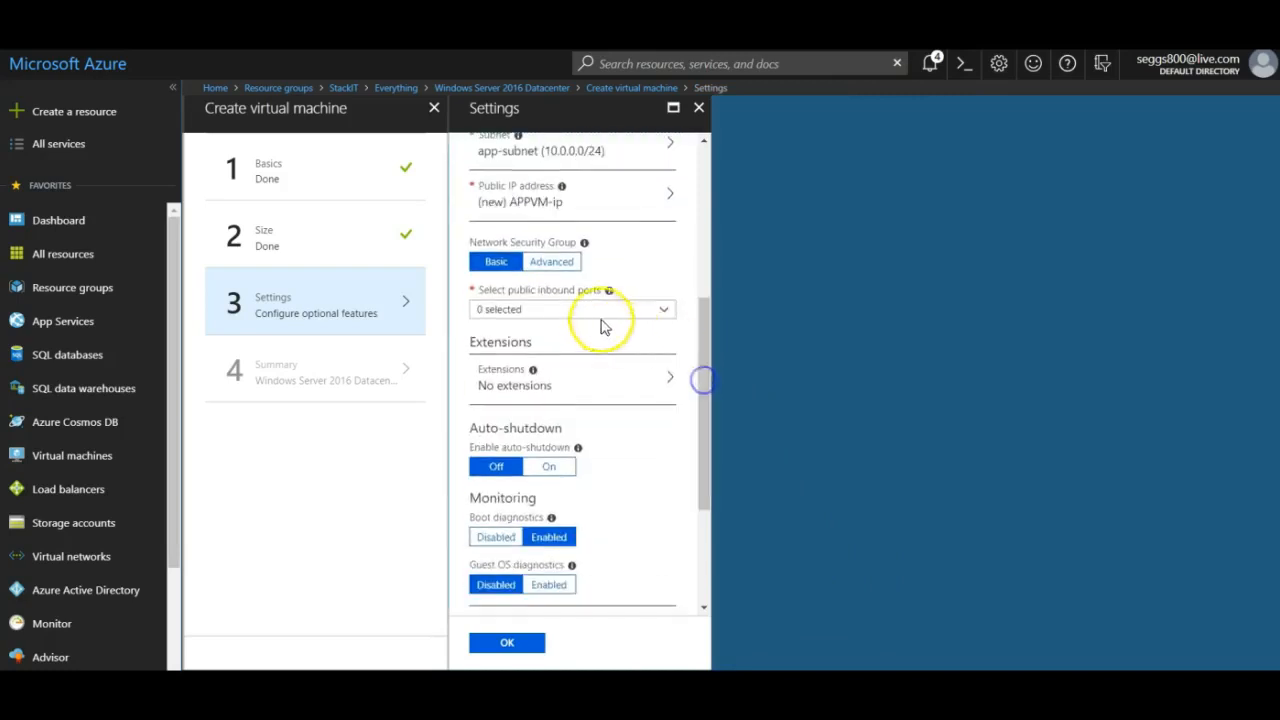
Create new security group stackit-nsg, keeping the default-allow-rdp rule for TCP 3389.
click(543, 268)
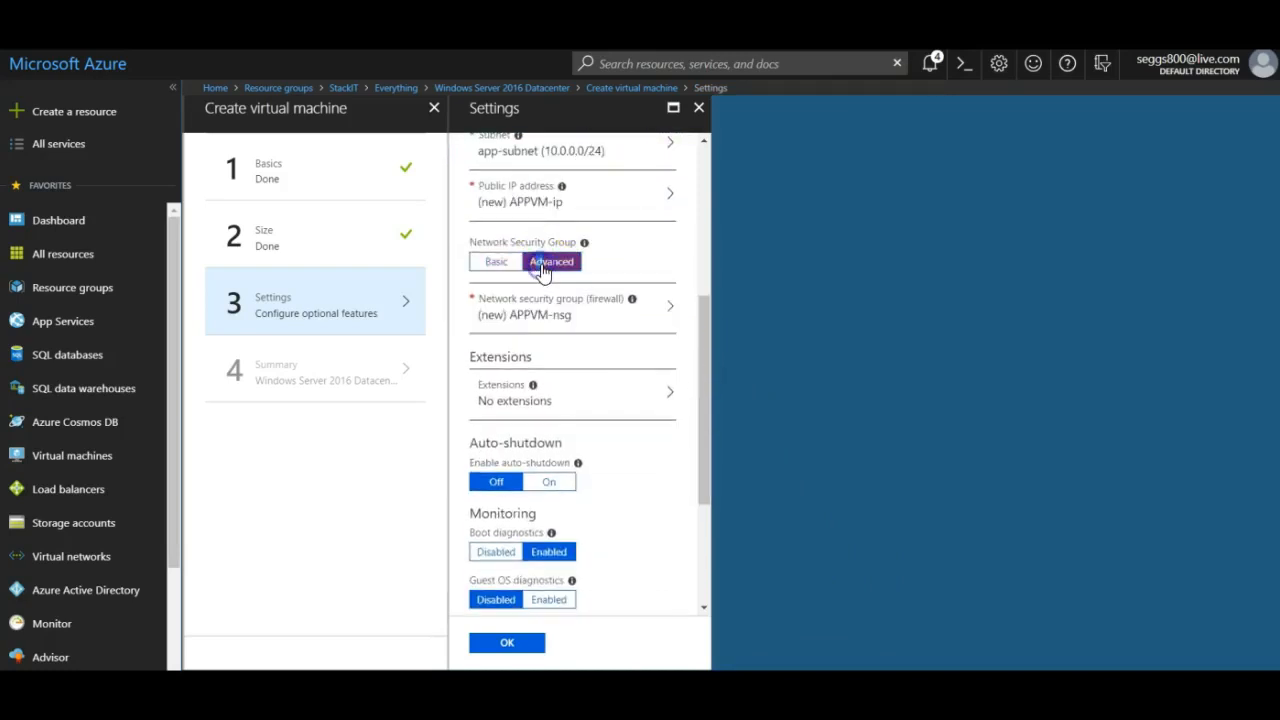
click(535, 318)
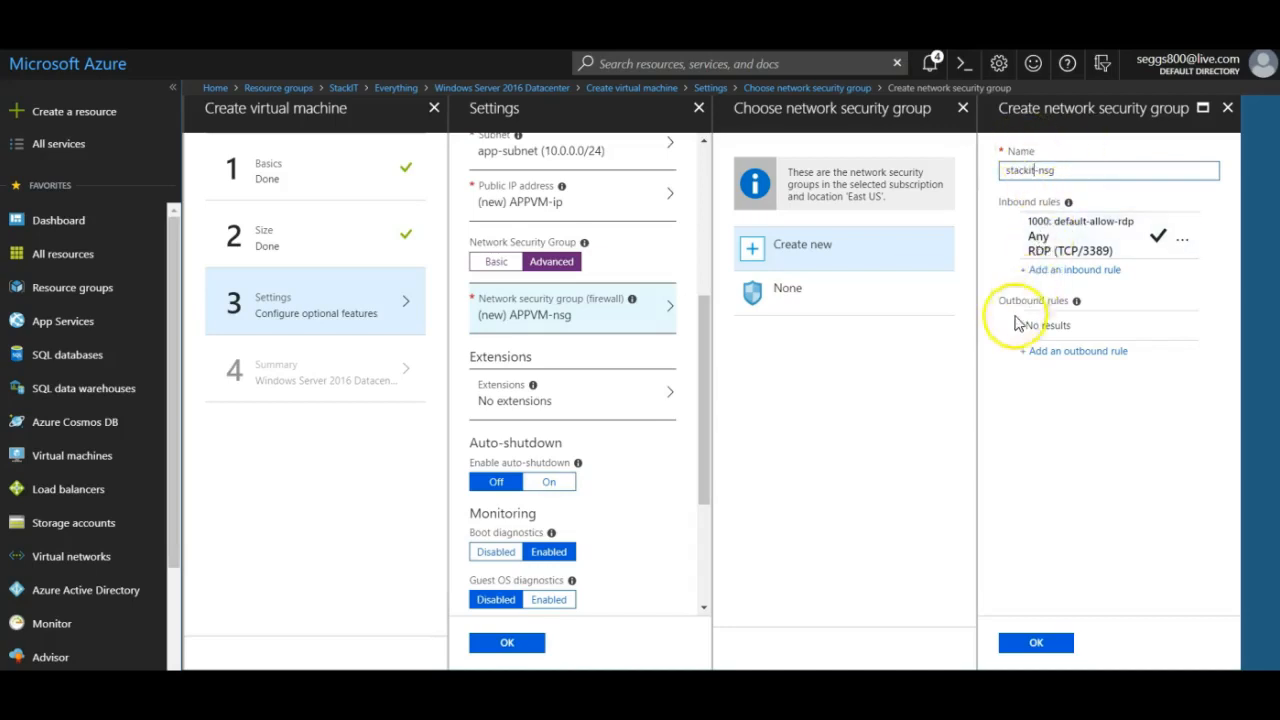
click(1064, 247)
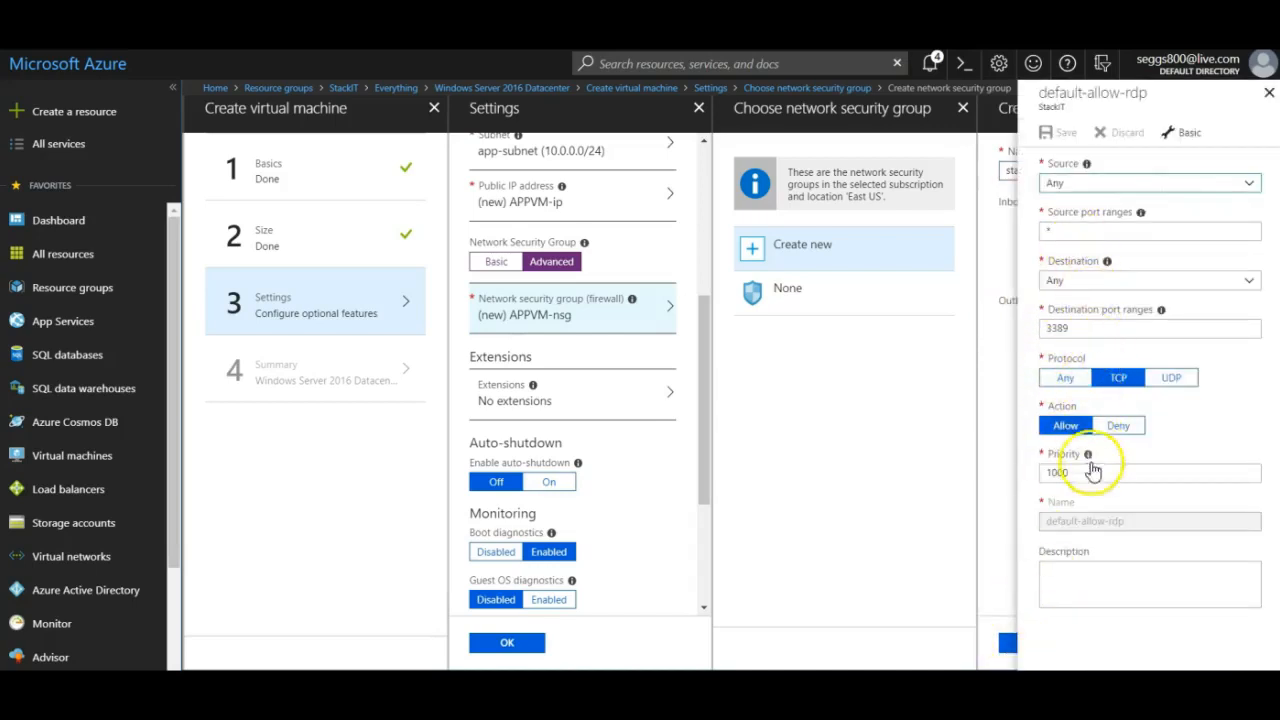
click(1269, 92)
click(1030, 643)
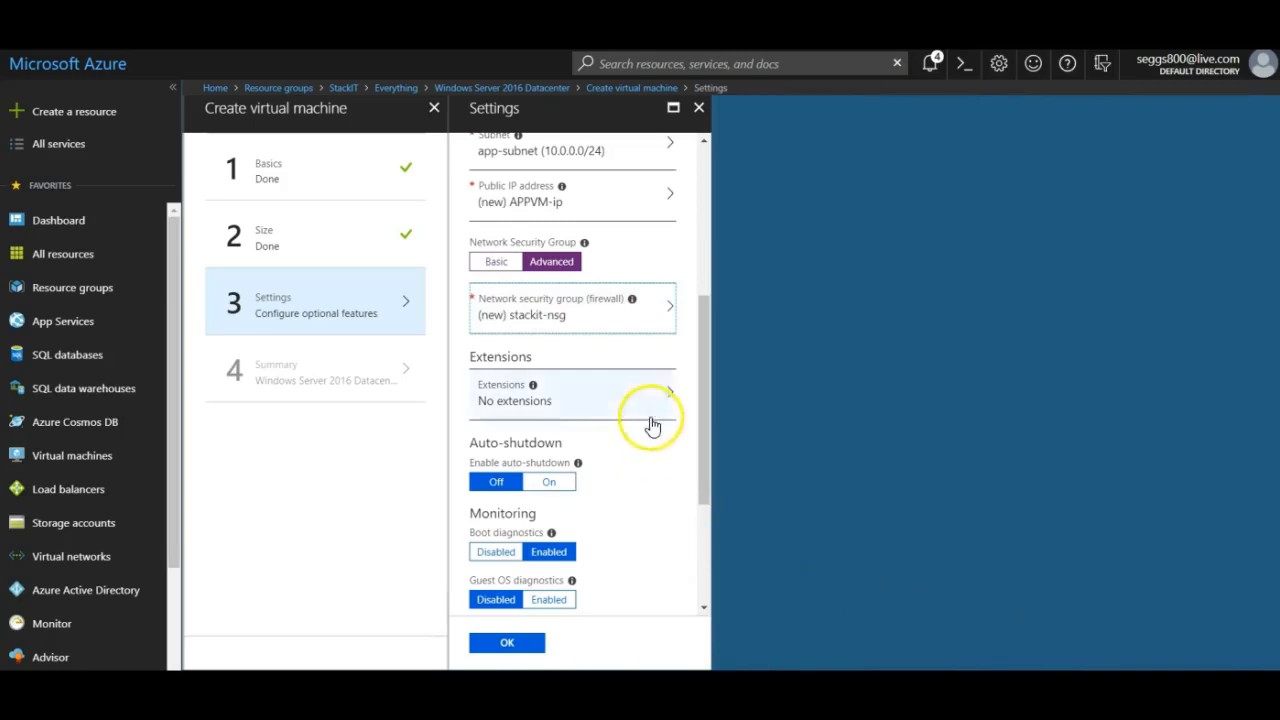
drag(698, 364, 704, 455)
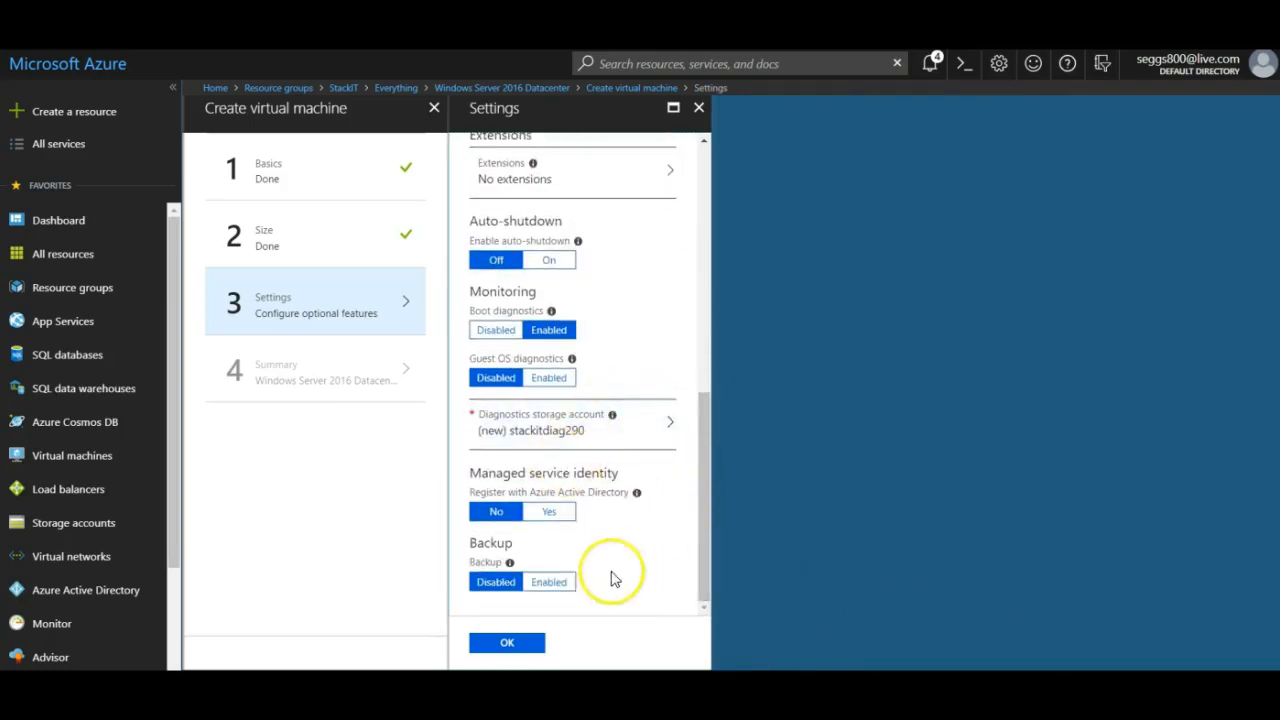
Accept the optional settings, create APPVM from the summary, and open Resource groups.
click(507, 643)
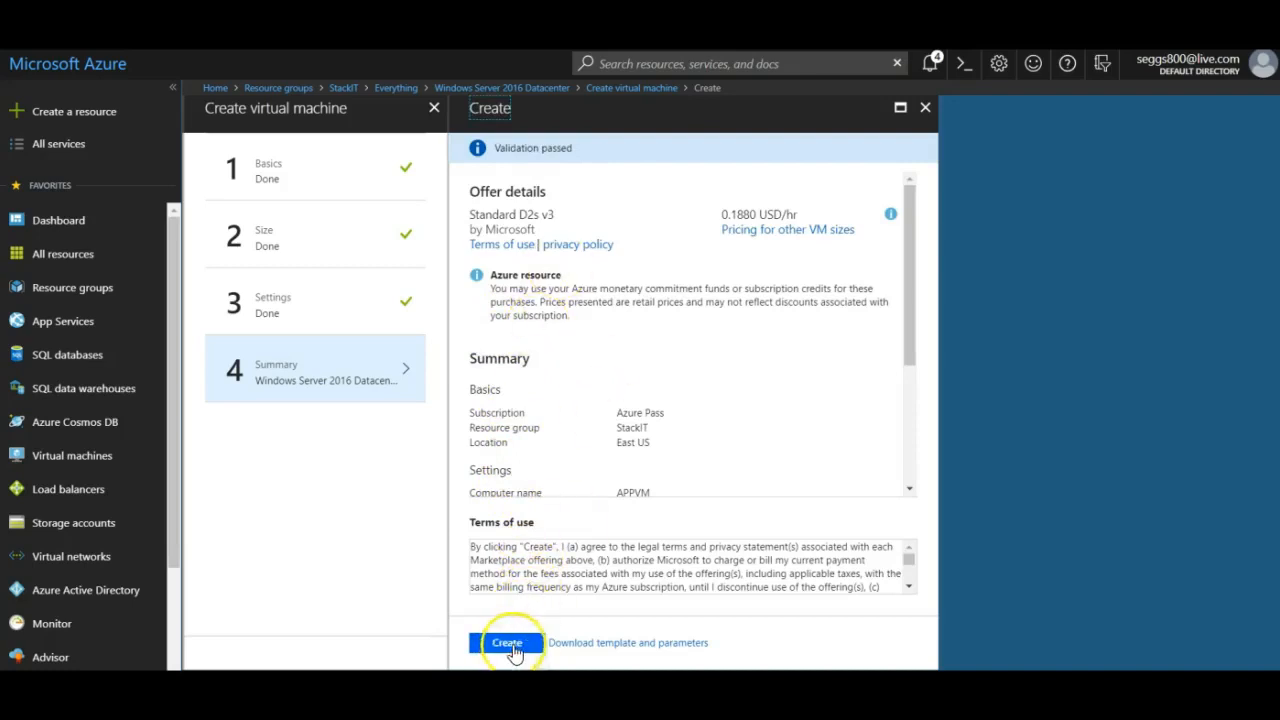
click(507, 644)
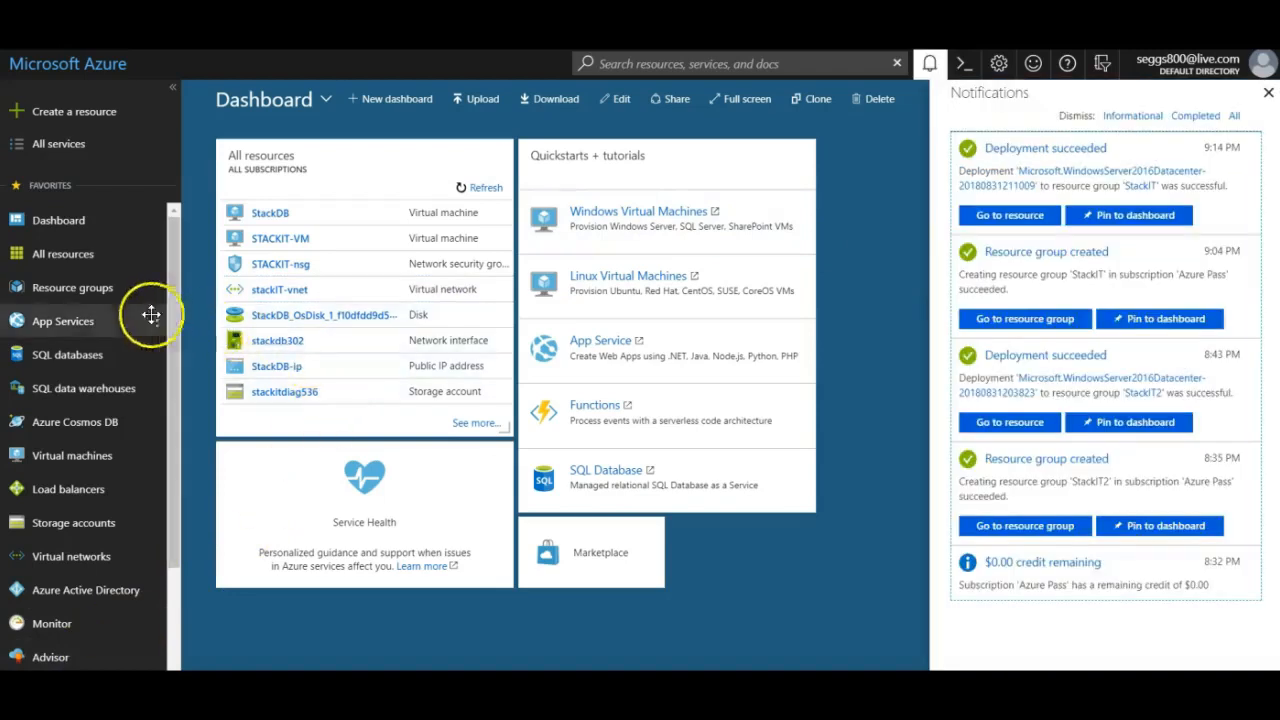
click(80, 288)
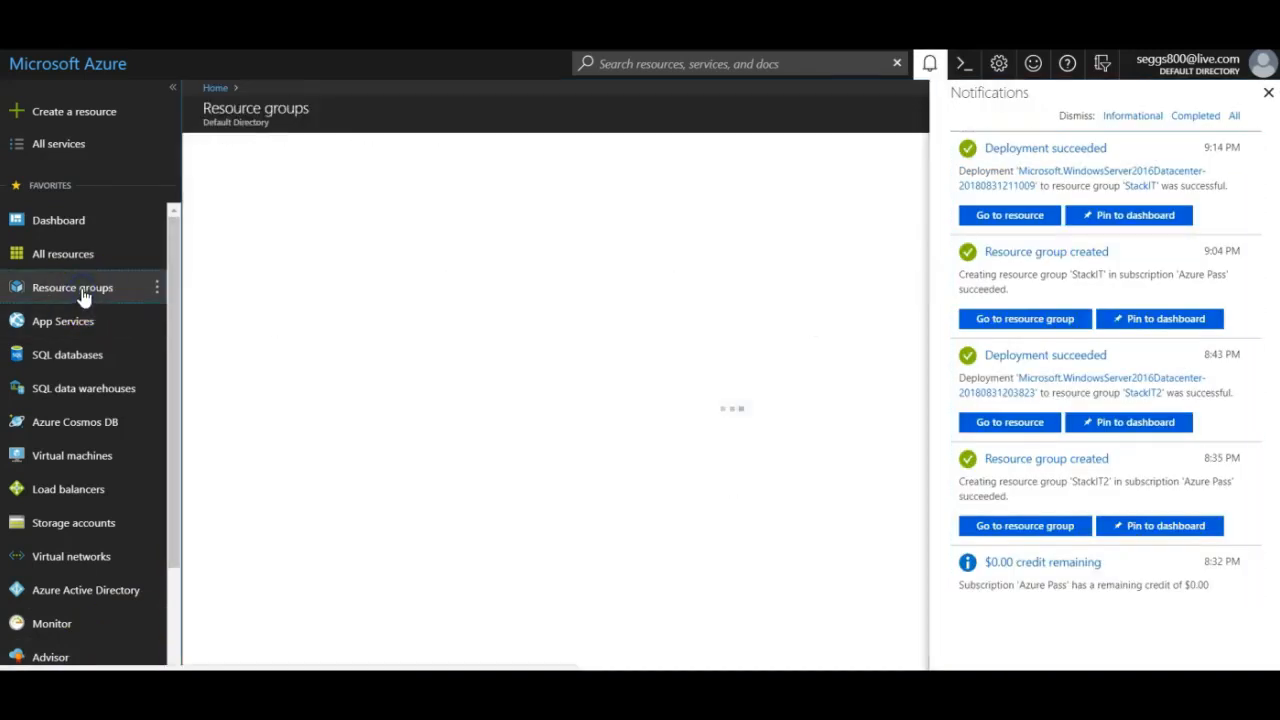
Dismiss the Notifications pane and open StackIT, now listing 7 resources including APPVM.
click(1268, 95)
click(277, 393)
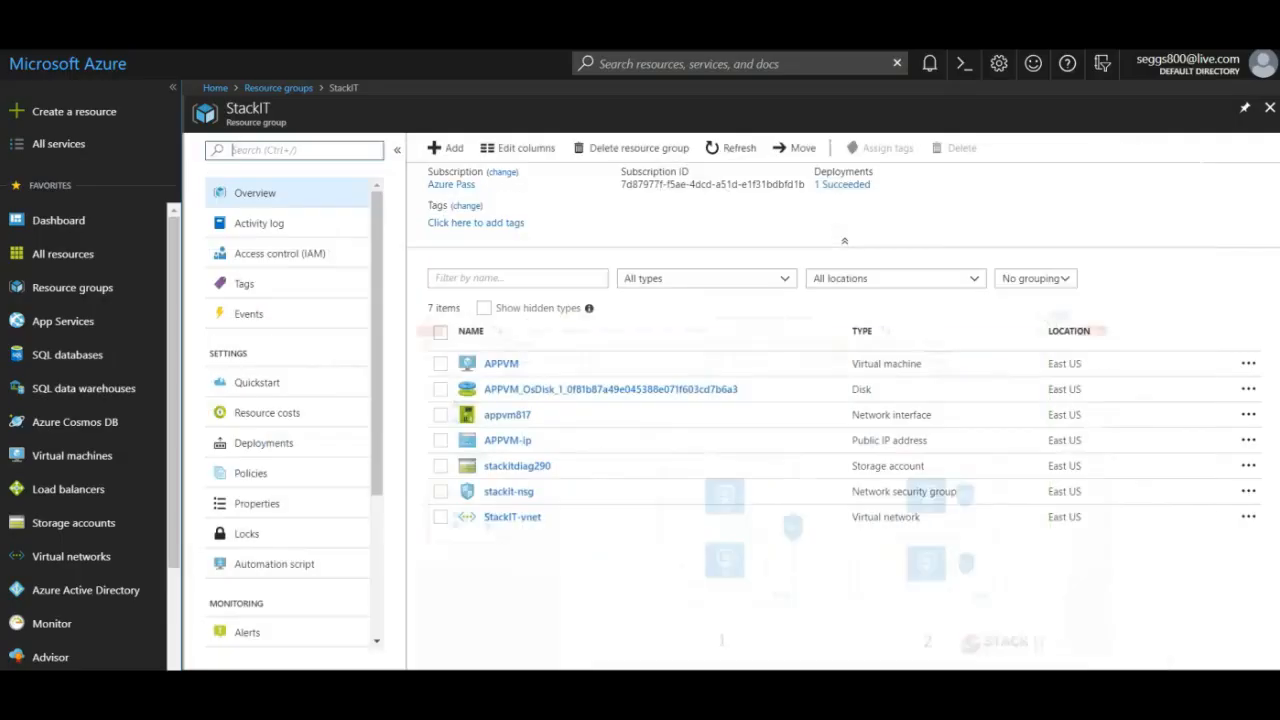
In StackIT-vnet's Subnets, add a subnet named DB-subnet with range 10.0.1.0/24.
click(512, 520)
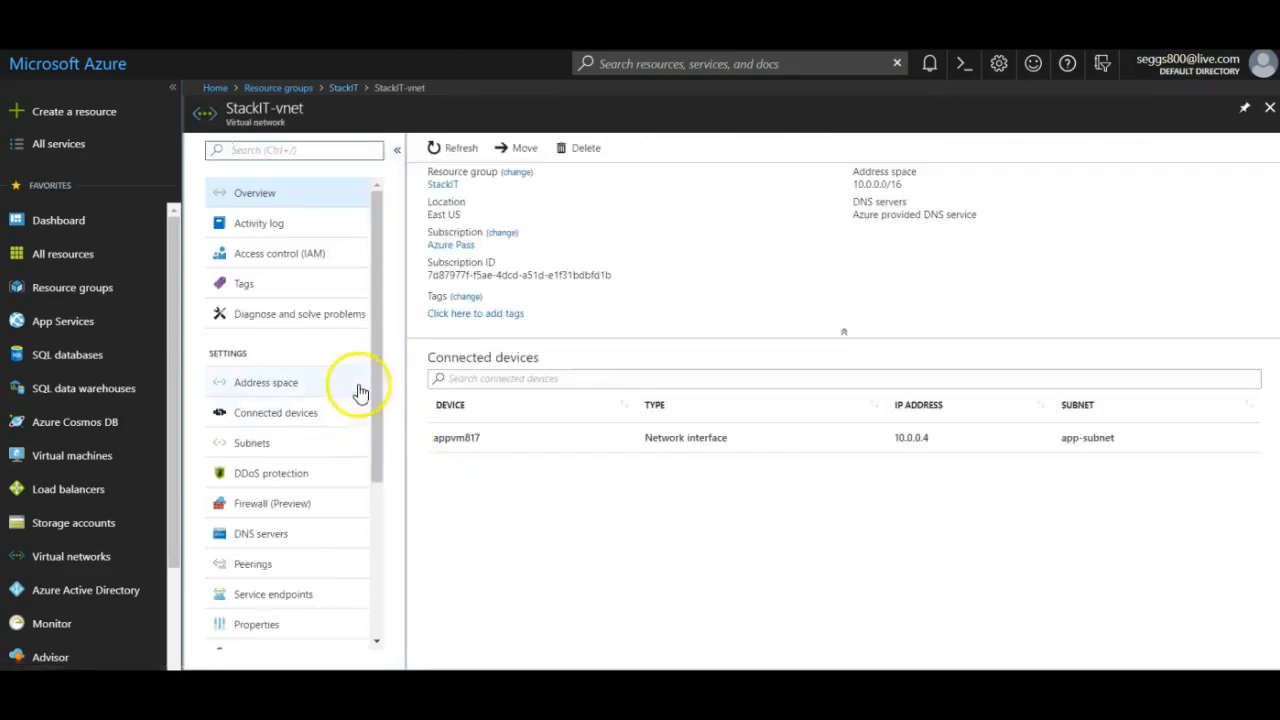
drag(374, 374, 374, 417)
click(252, 380)
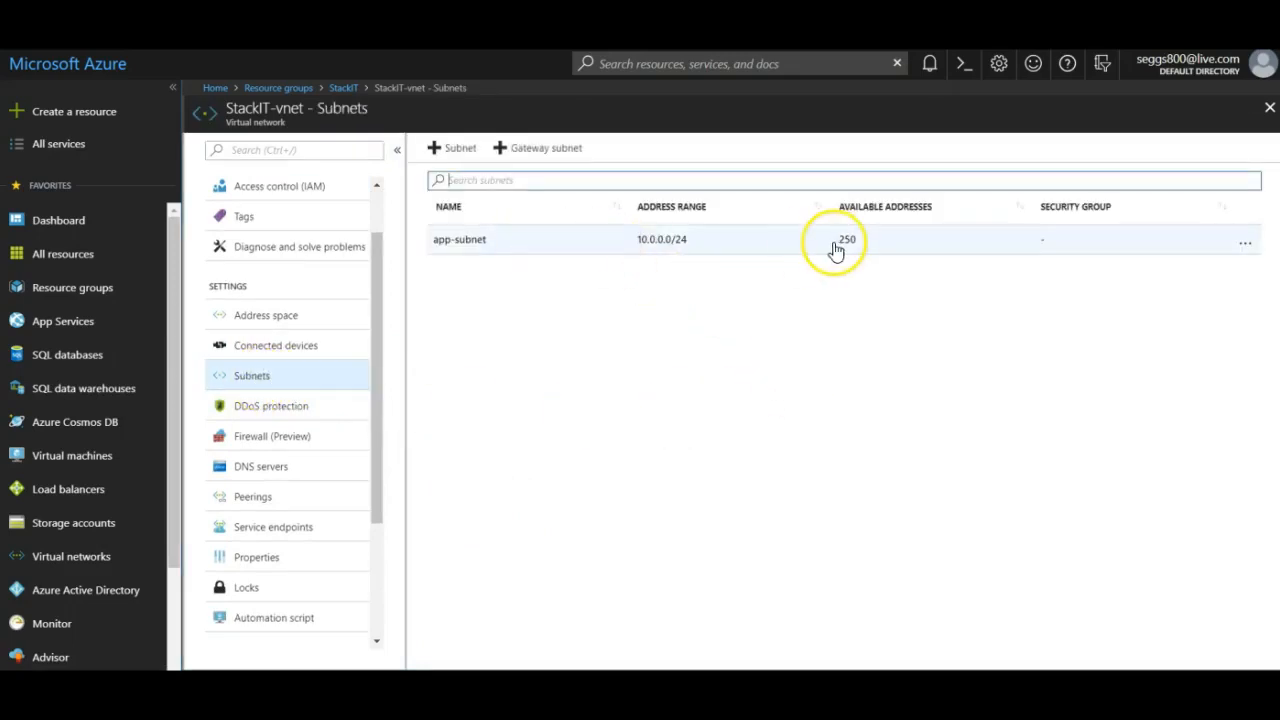
click(452, 148)
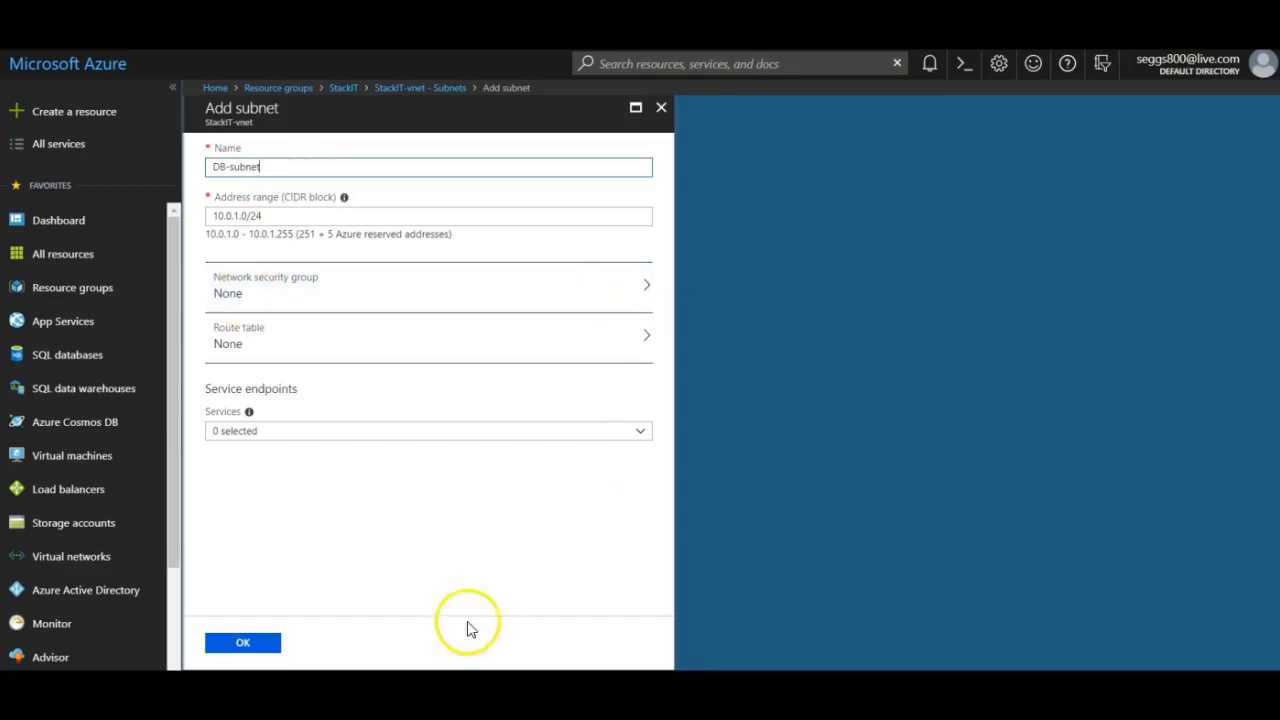
click(255, 646)
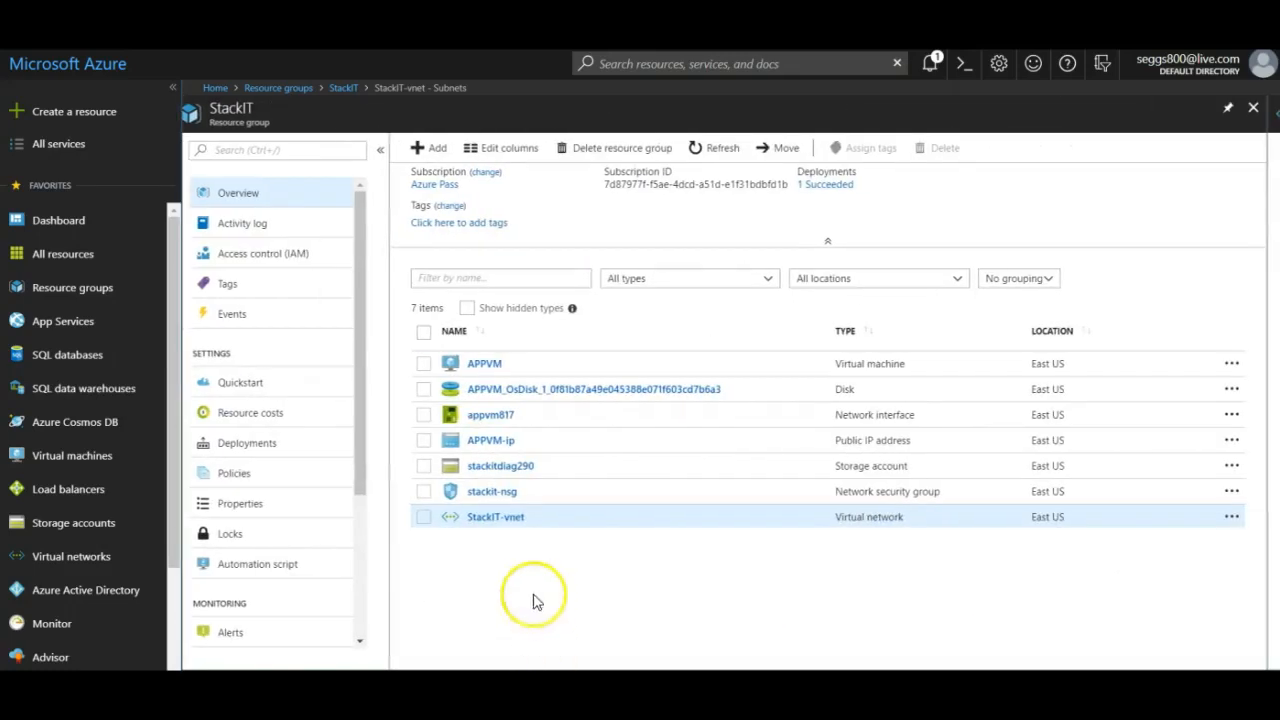
Open stackit-nsg and show its Subnets page, which has no associations yet.
click(489, 493)
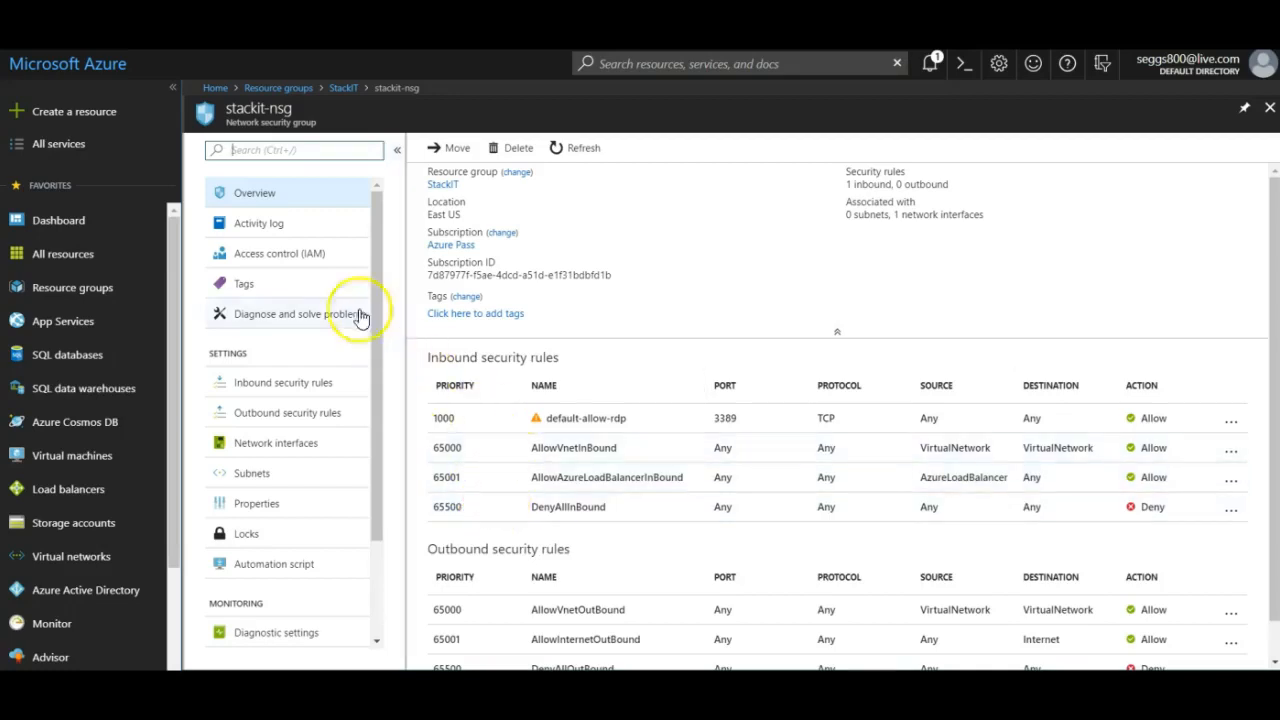
click(241, 478)
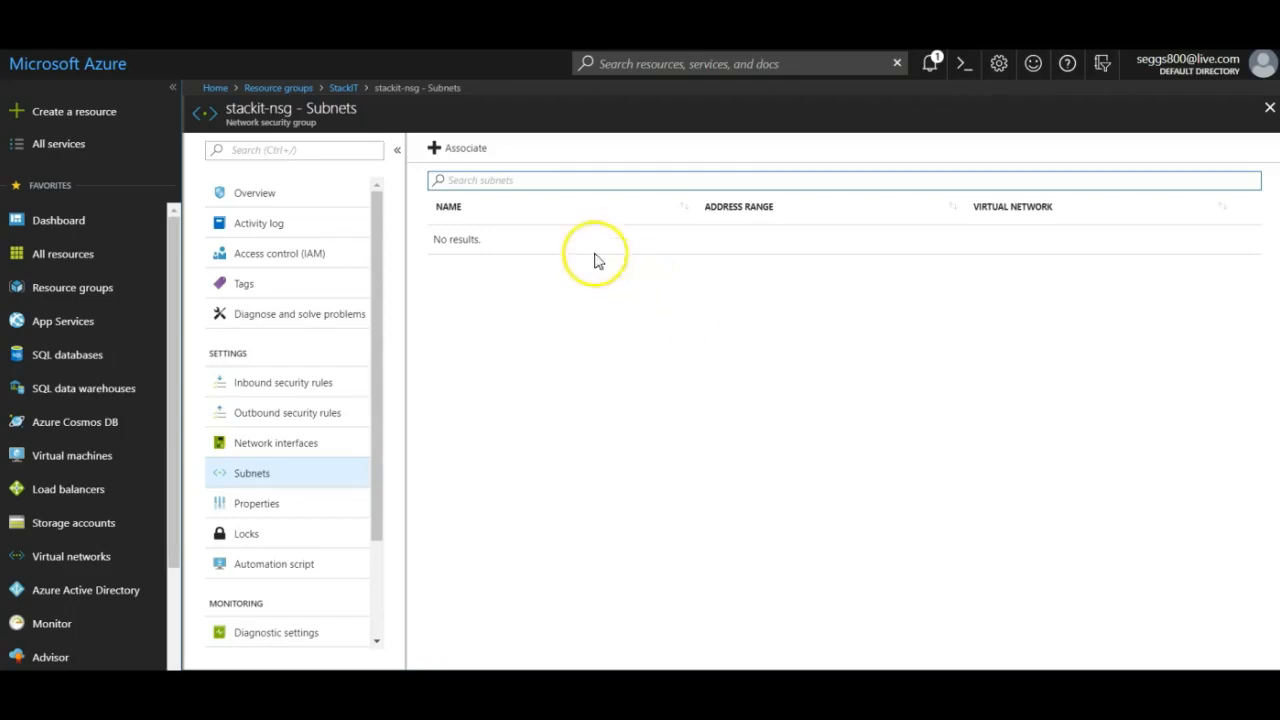
Associate StackIT-vnet's app-subnet with stackit-nsg.
click(446, 147)
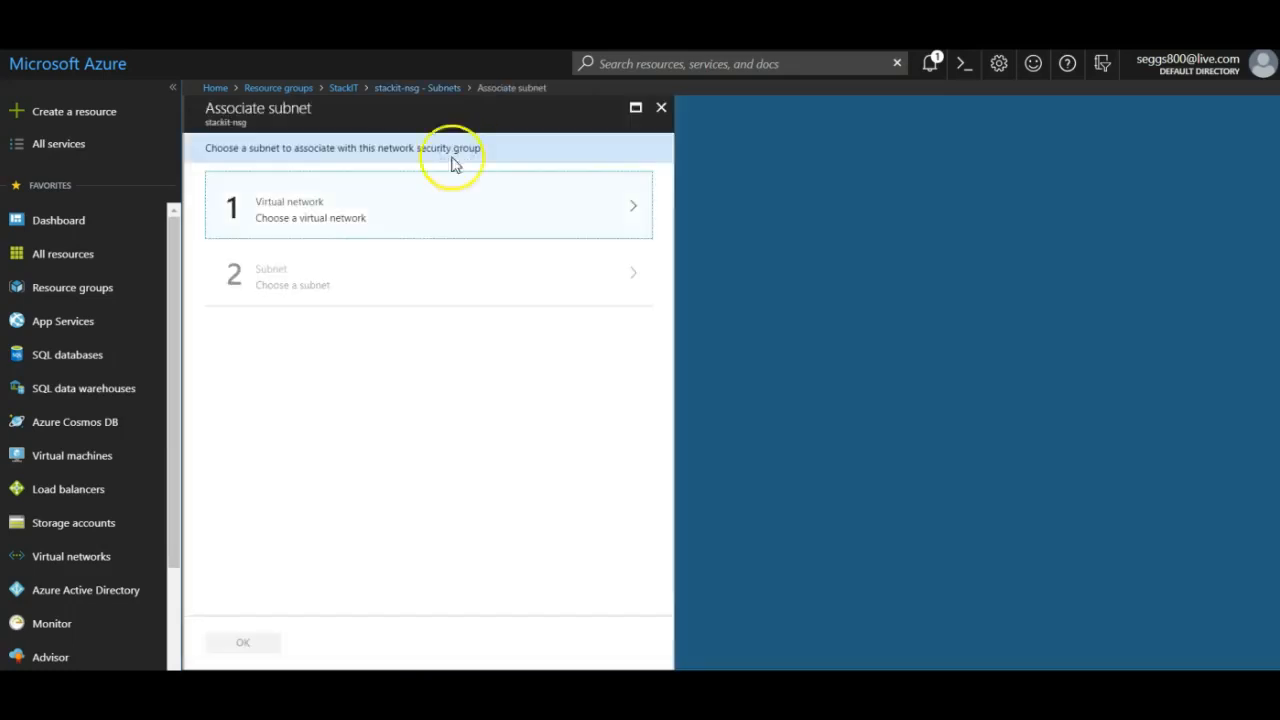
click(343, 212)
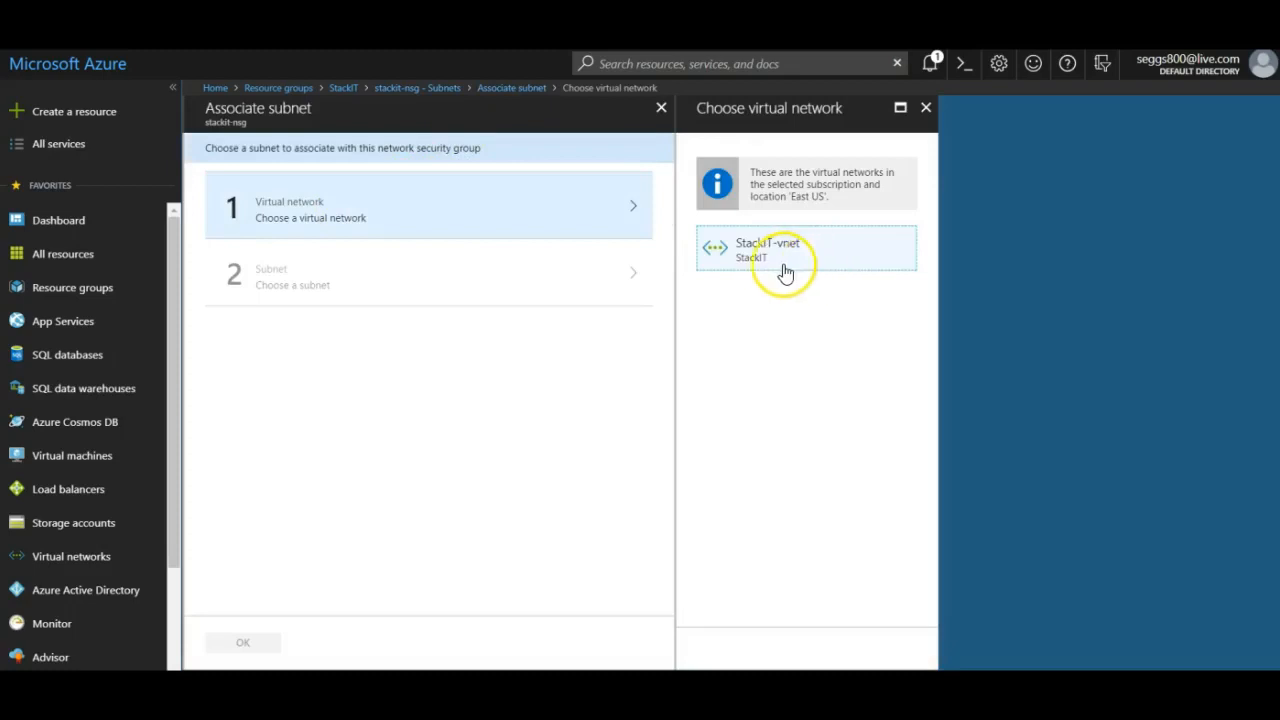
click(785, 260)
click(500, 277)
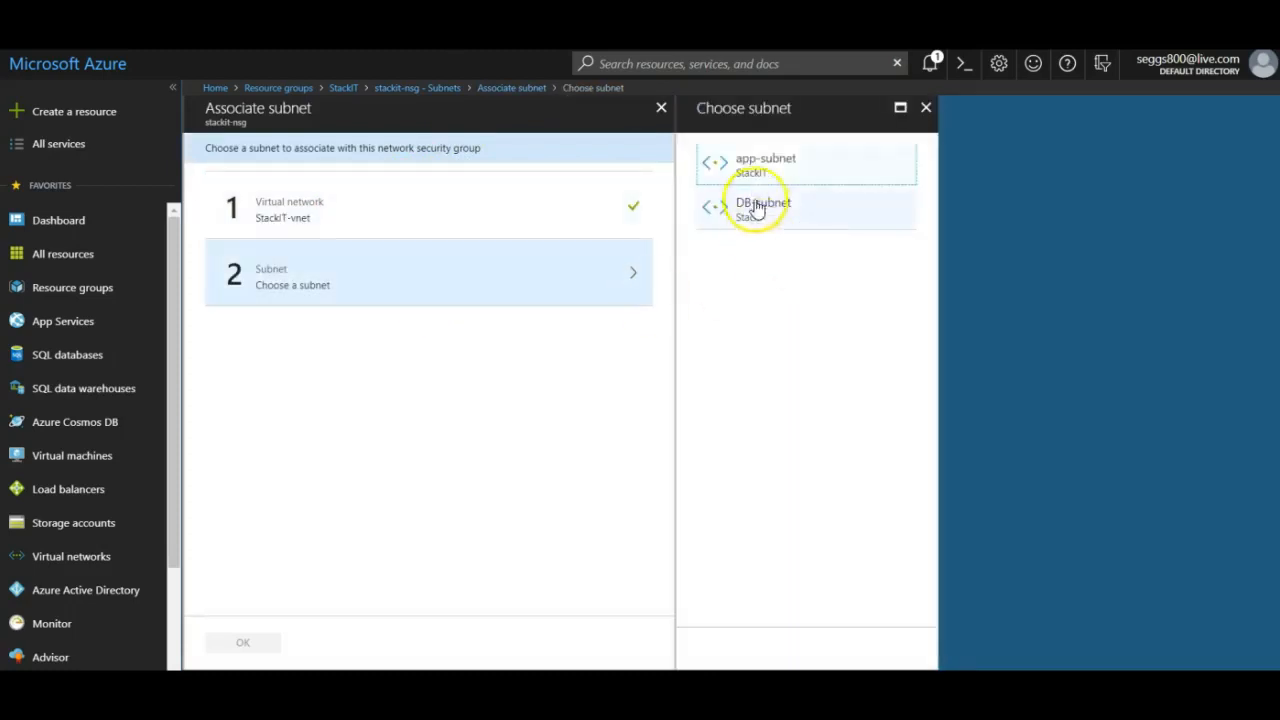
click(763, 162)
click(243, 646)
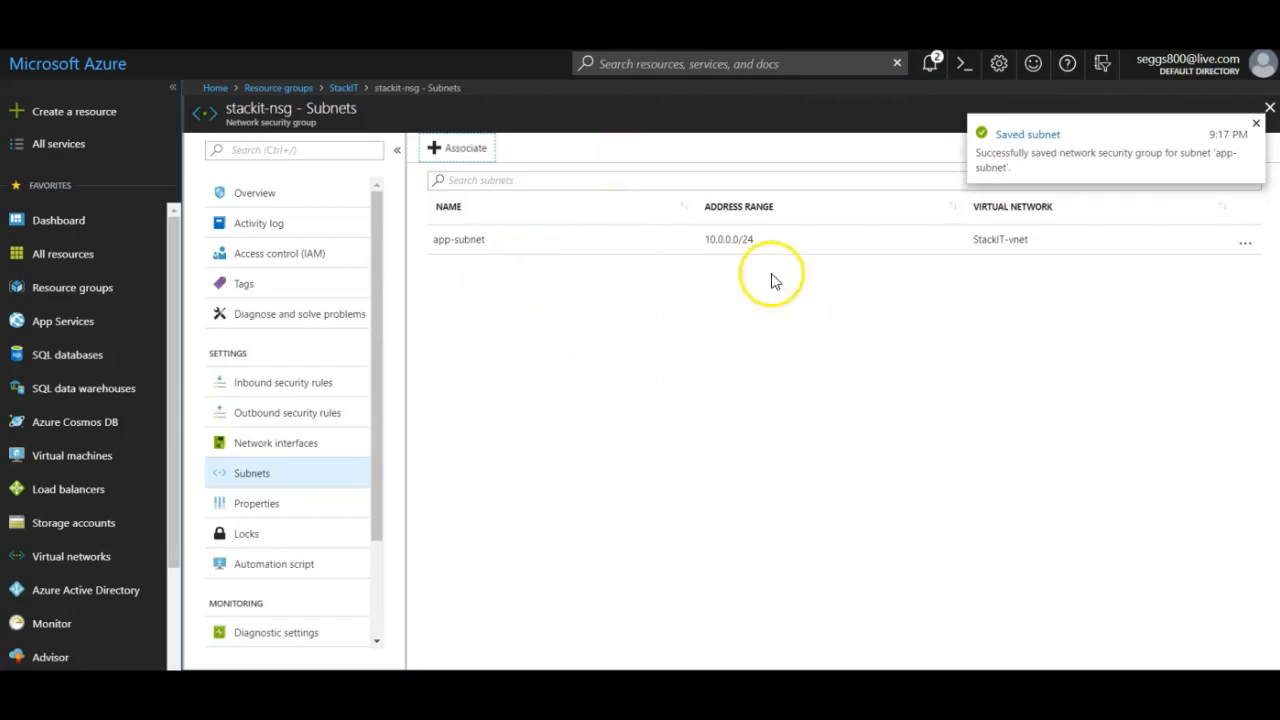
Associate StackIT-vnet's DB-subnet with stackit-nsg as well.
click(462, 152)
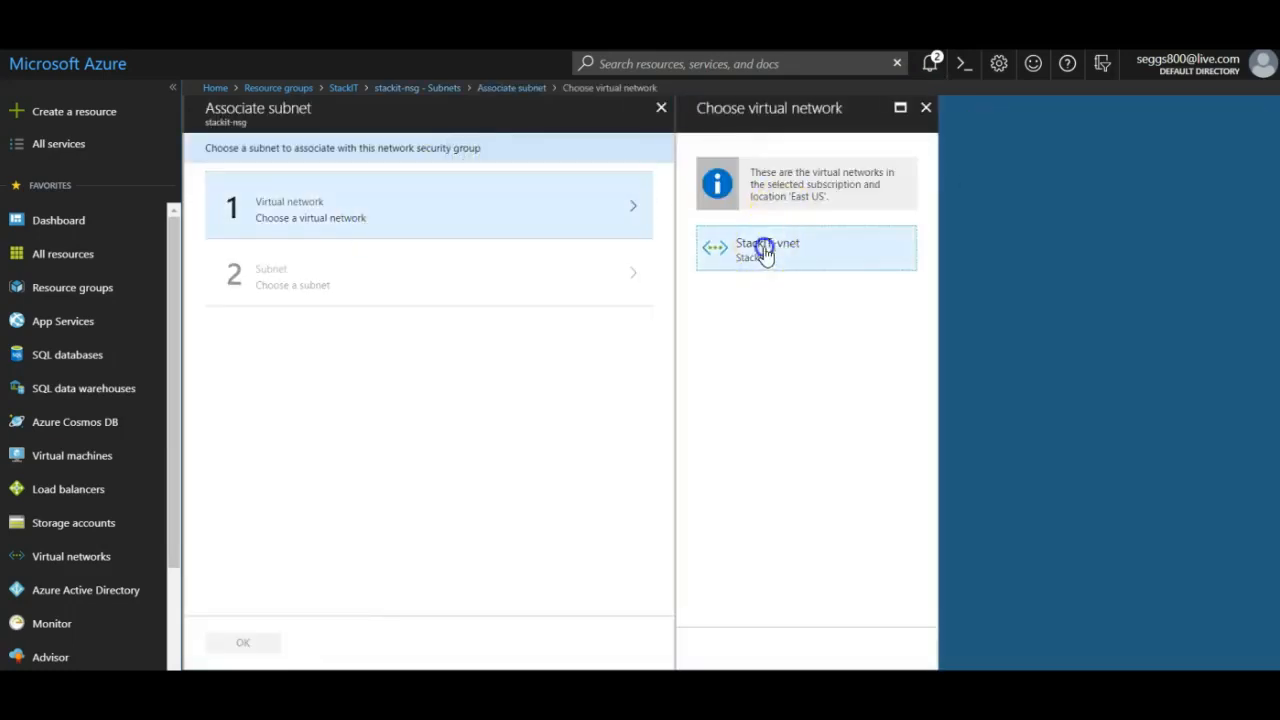
click(763, 248)
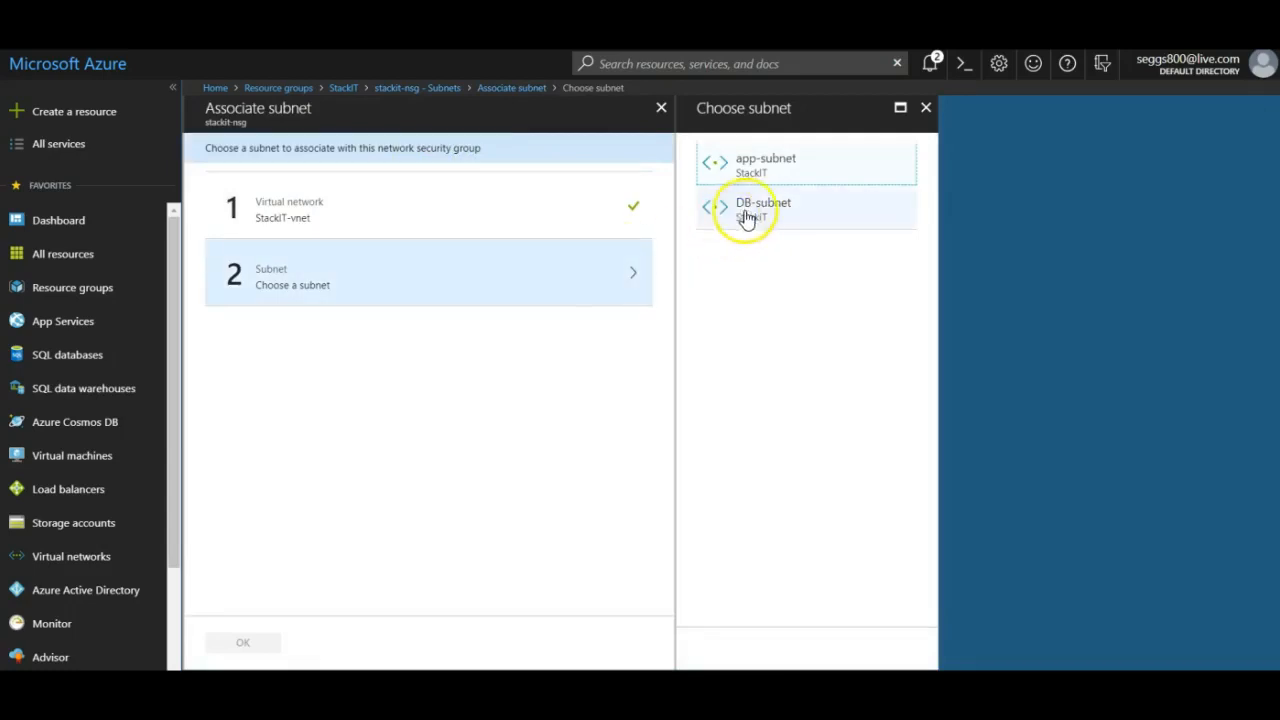
click(750, 212)
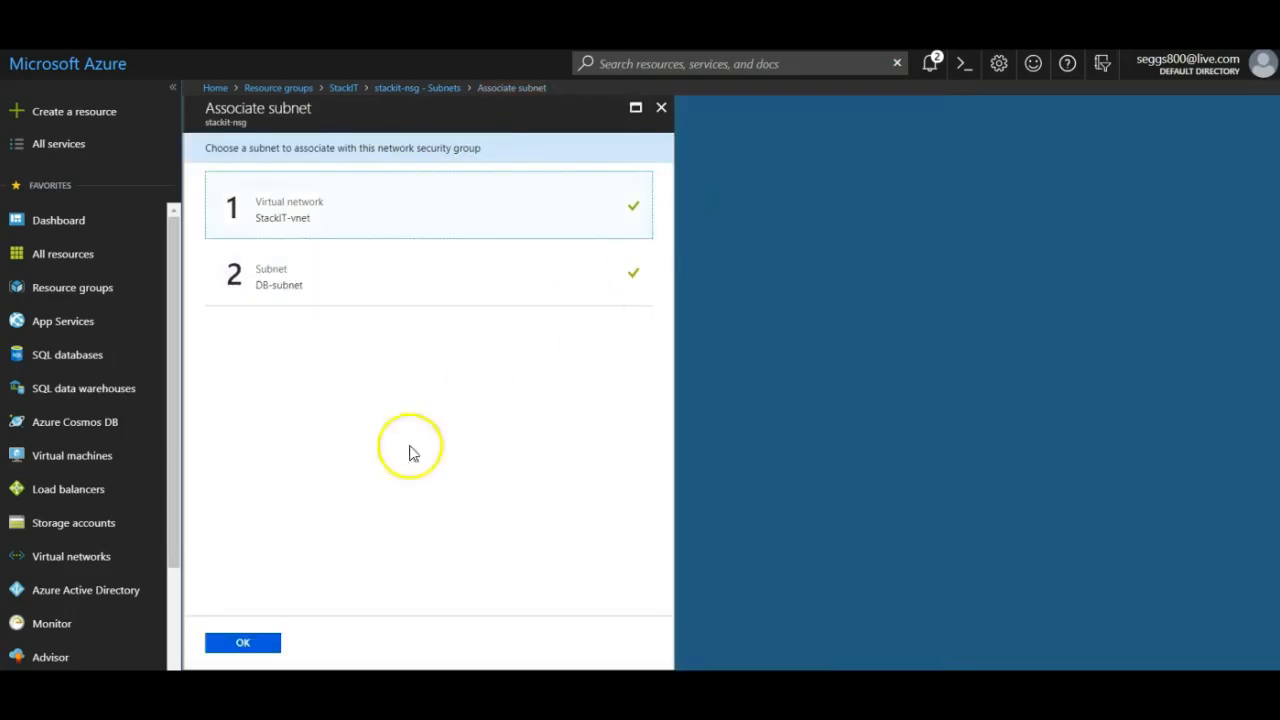
click(250, 642)
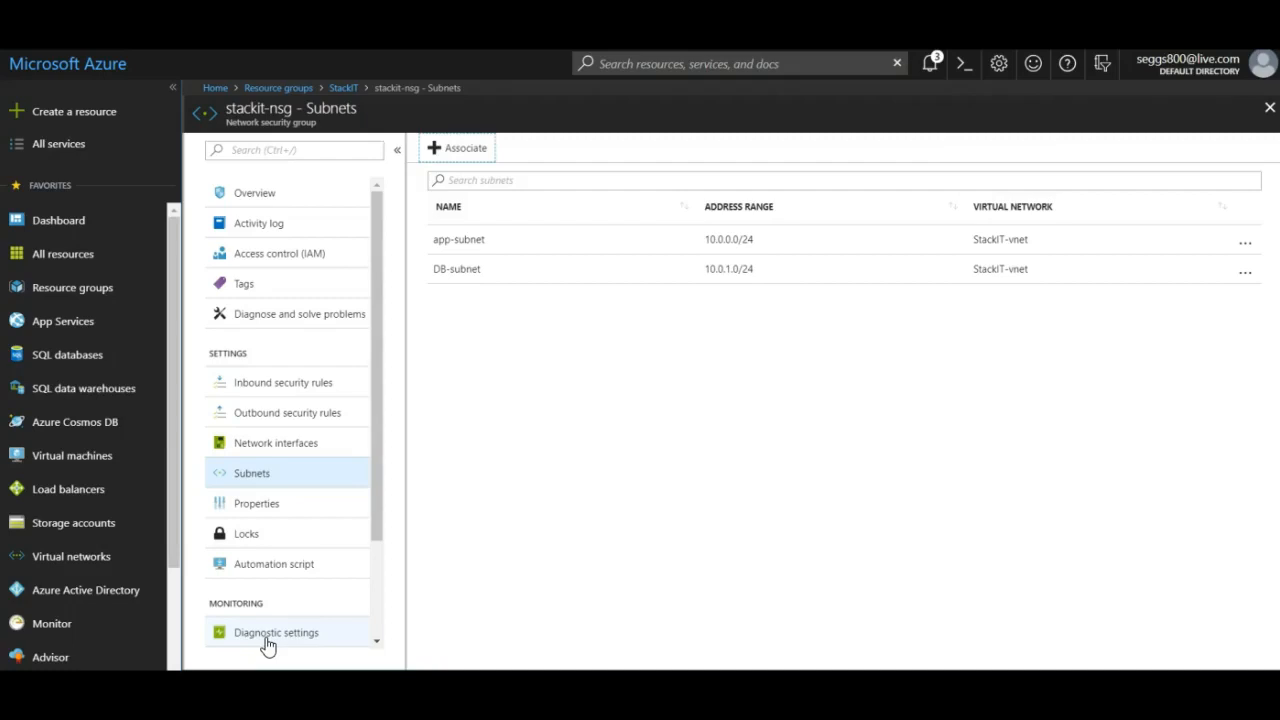
Return from stackit-nsg's Subnets to the StackIT resource group overview with its 7 resources.
click(275, 635)
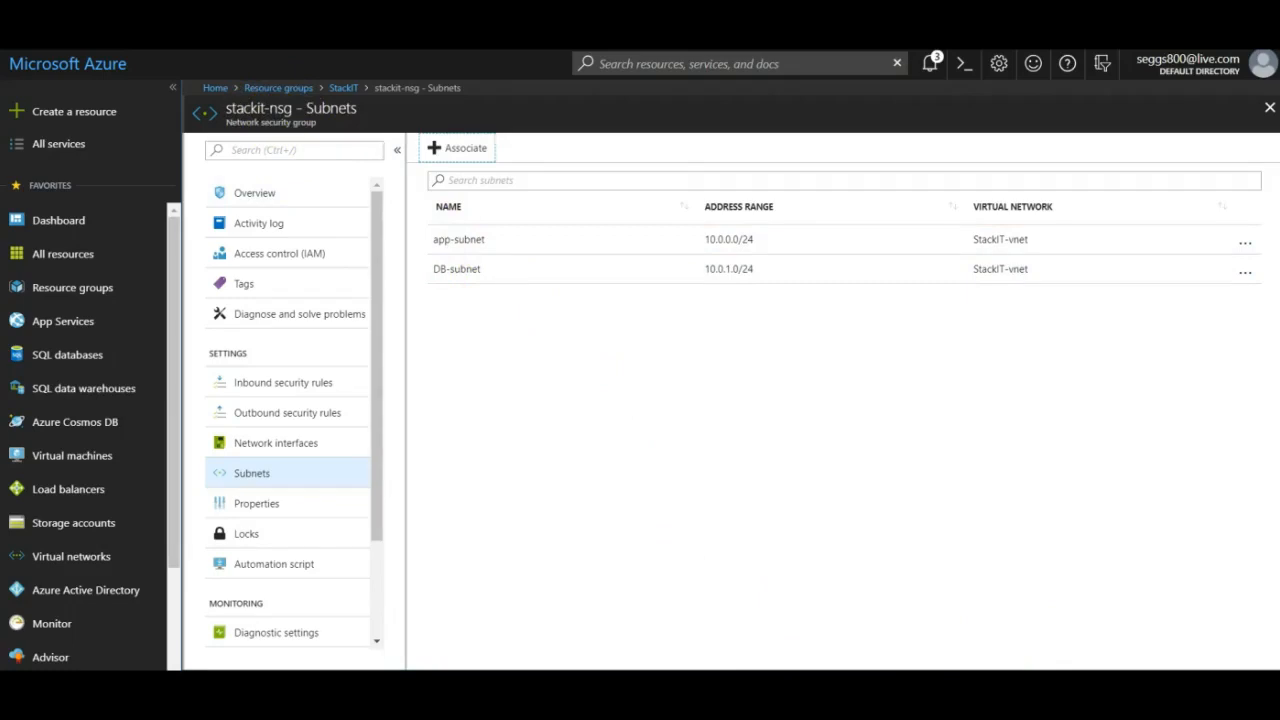
click(343, 87)
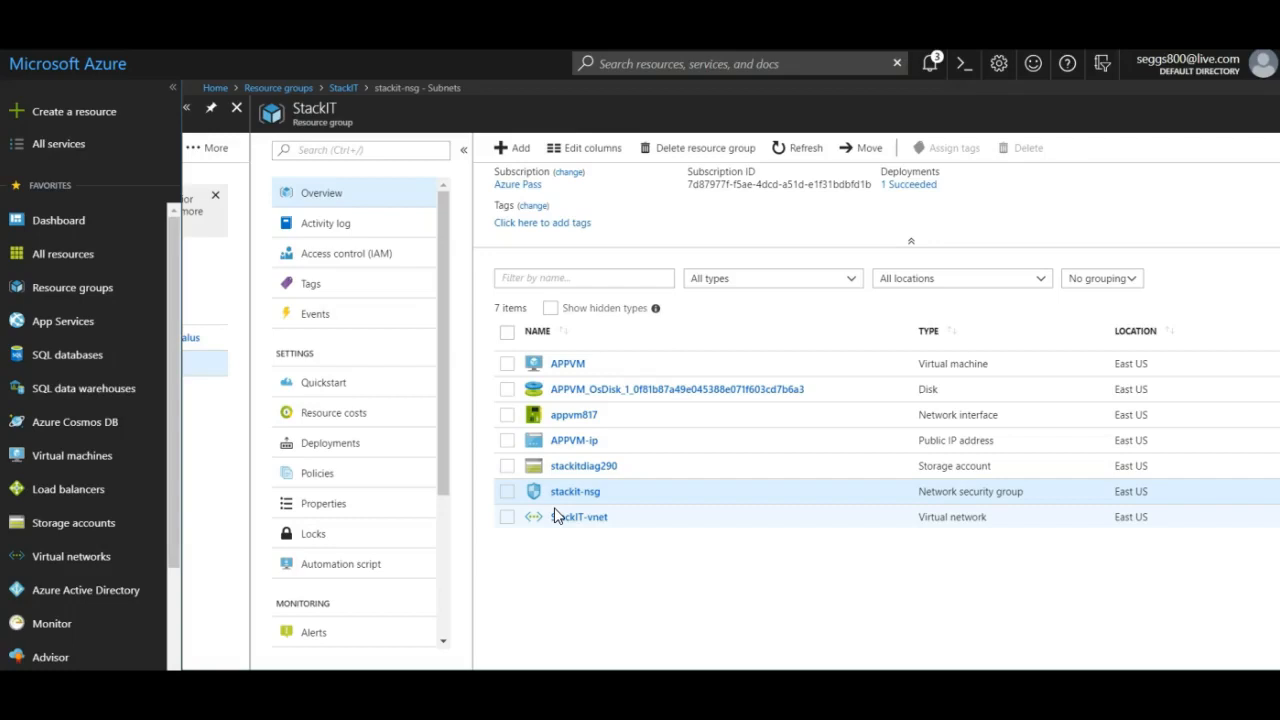
Start creating a new Ubuntu Server 16.04 LTS virtual machine in the resource group.
click(510, 150)
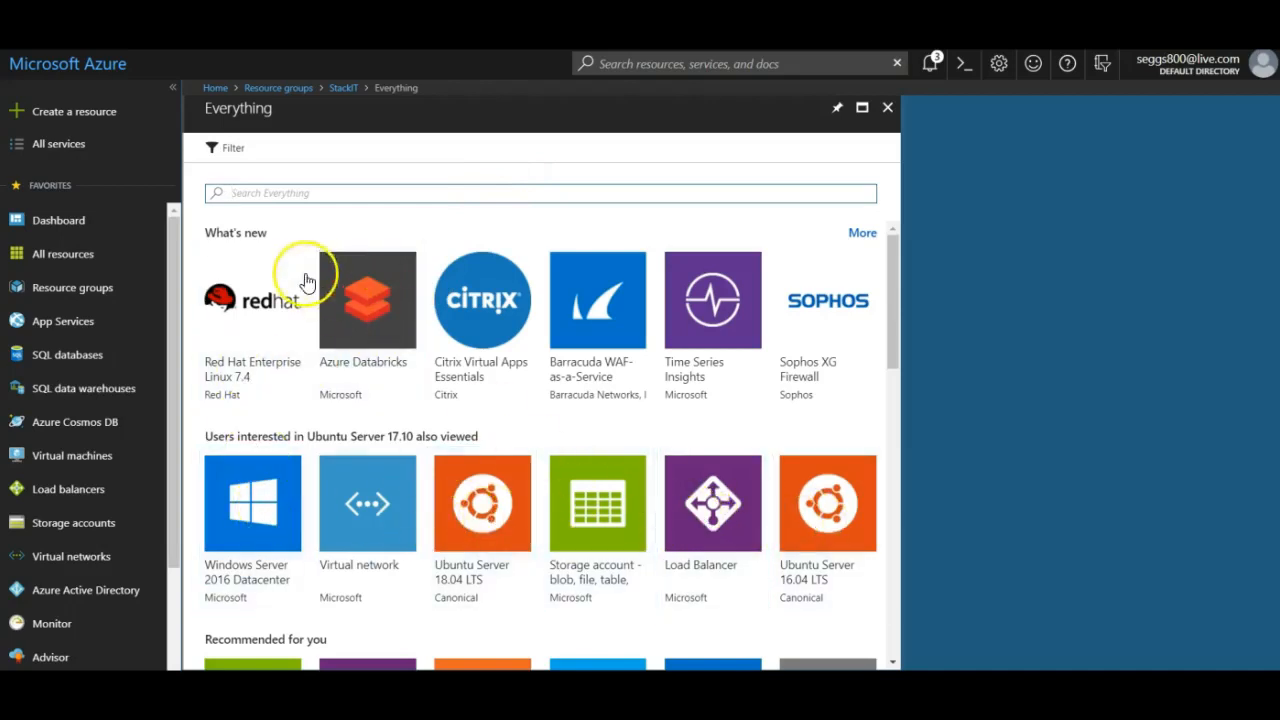
click(840, 520)
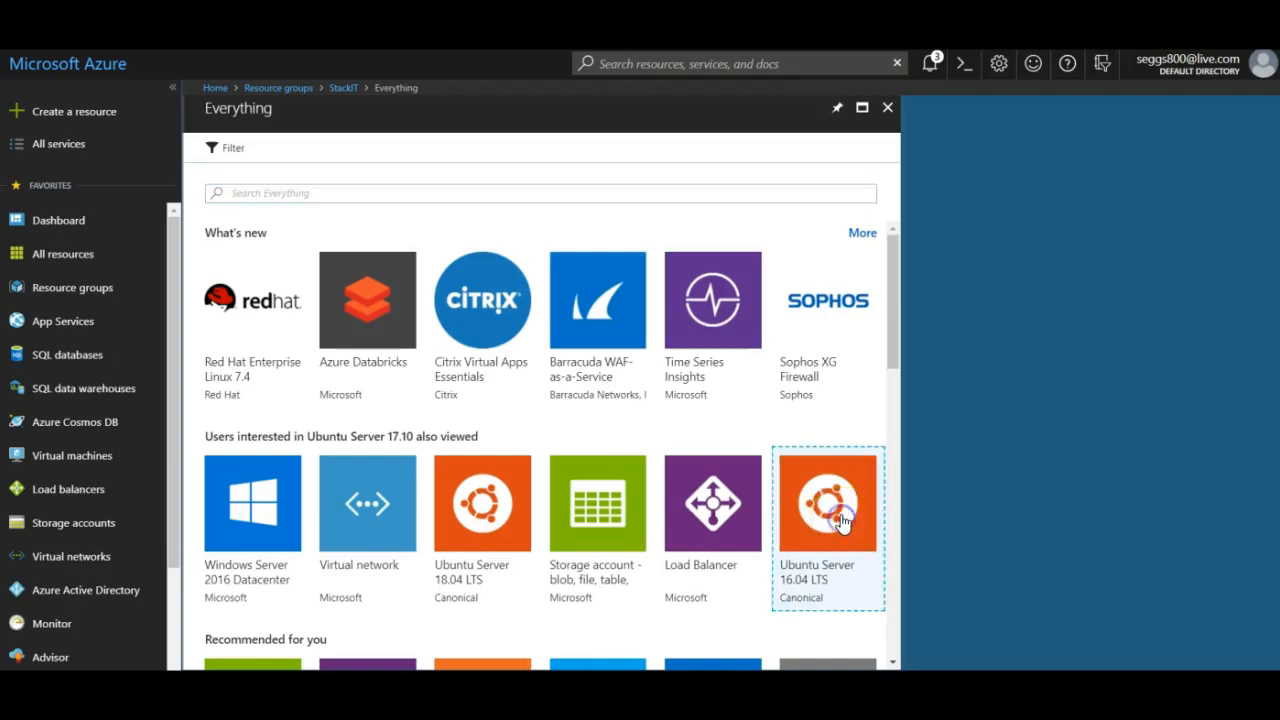
click(848, 645)
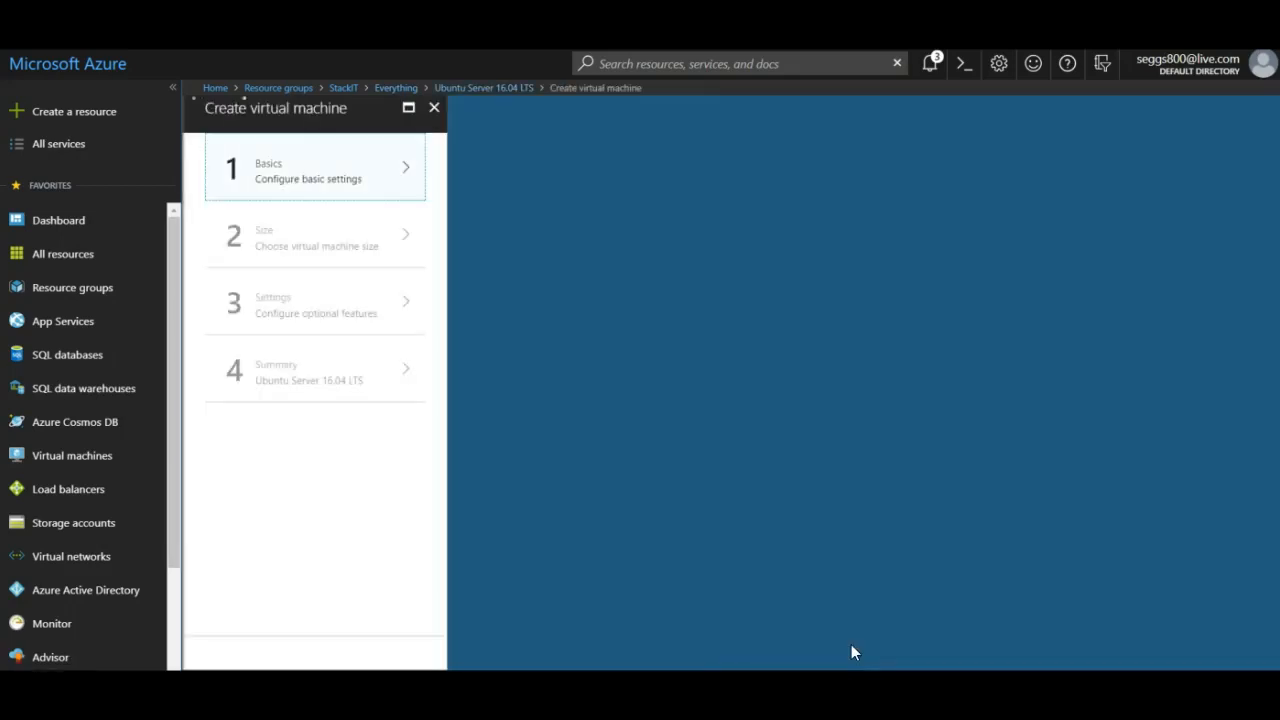
Name the VM BDVM, enter the admin username, and use password authentication with a password.
click(505, 176)
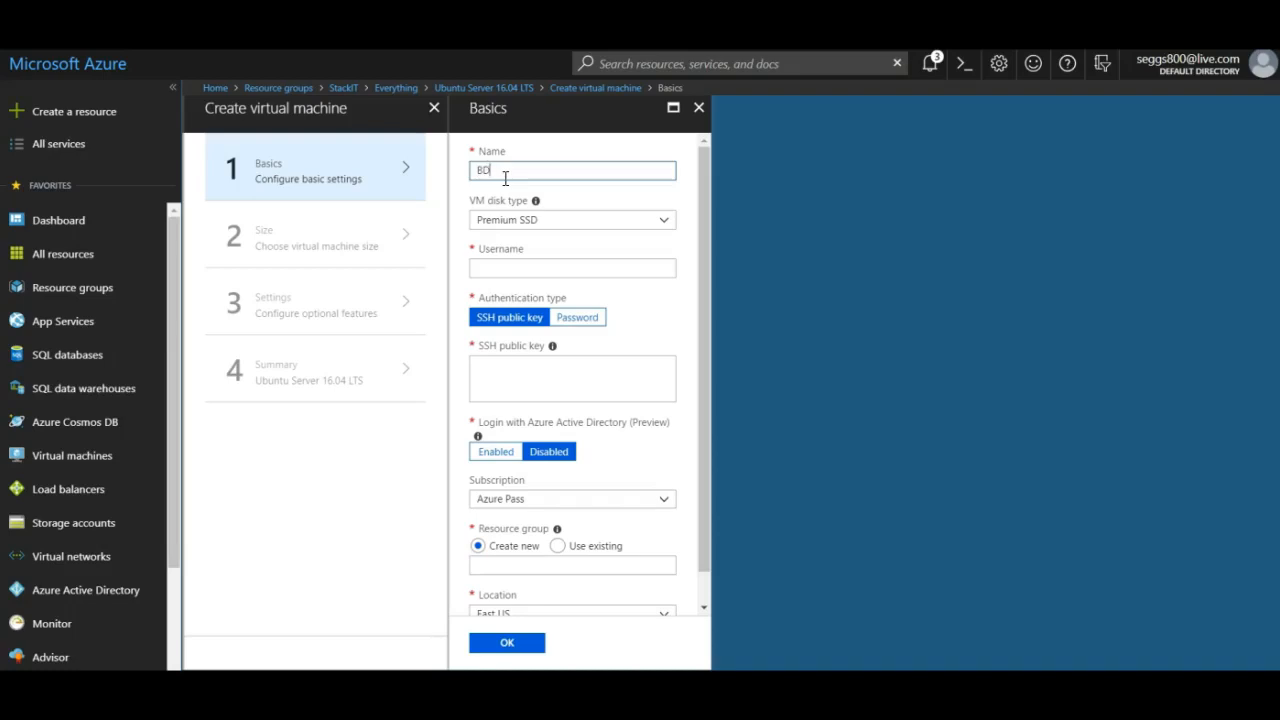
text(BDVM)
click(570, 268)
text(admin-stack)
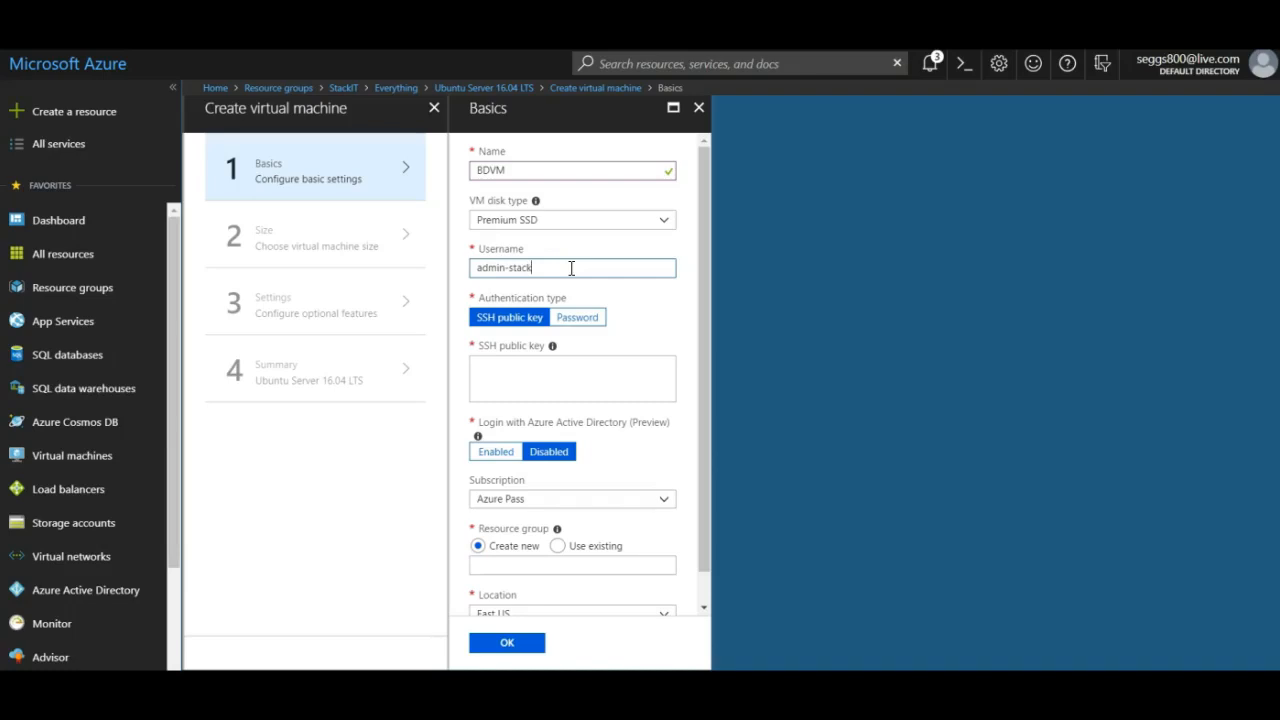
click(562, 306)
click(575, 317)
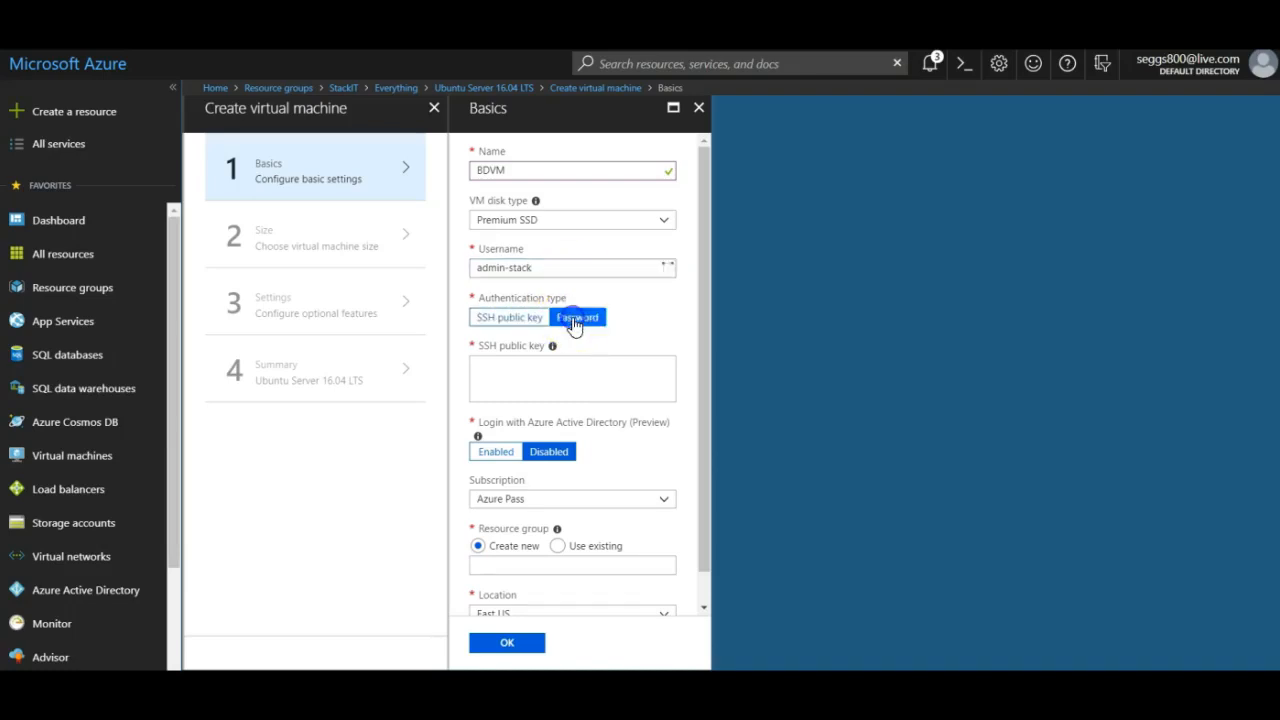
click(552, 364)
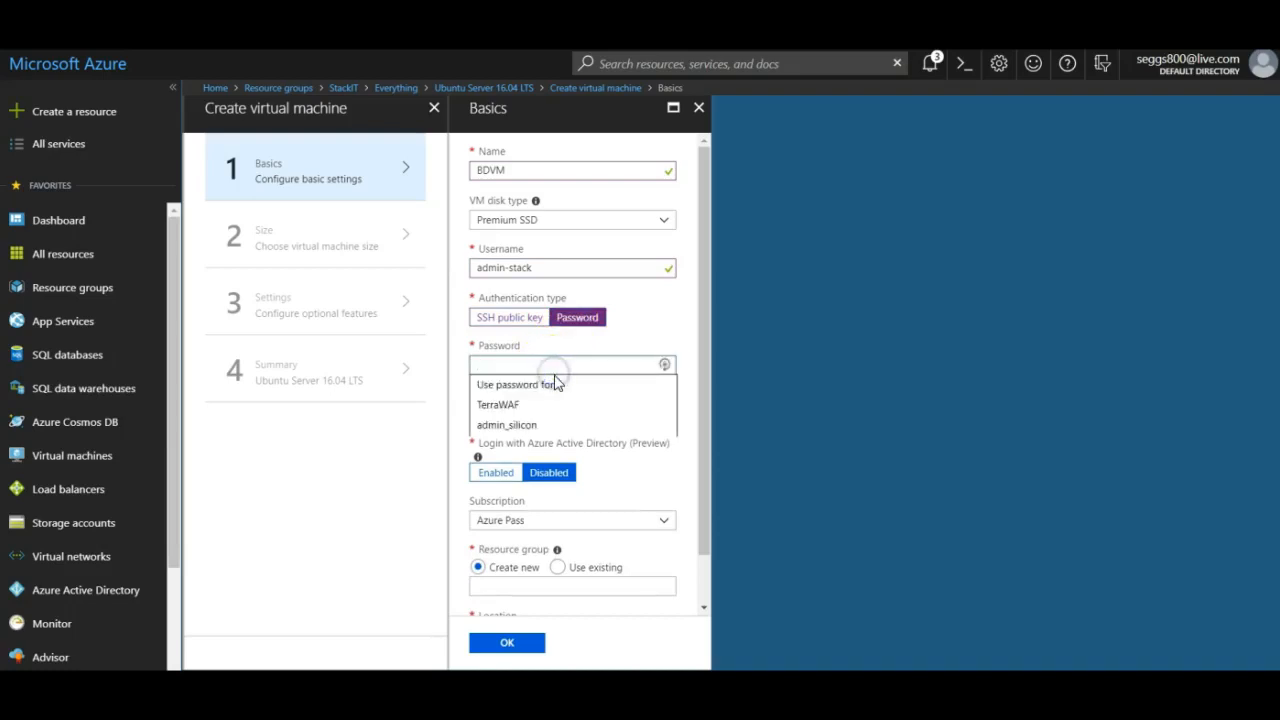
text(P)
text(•••••)
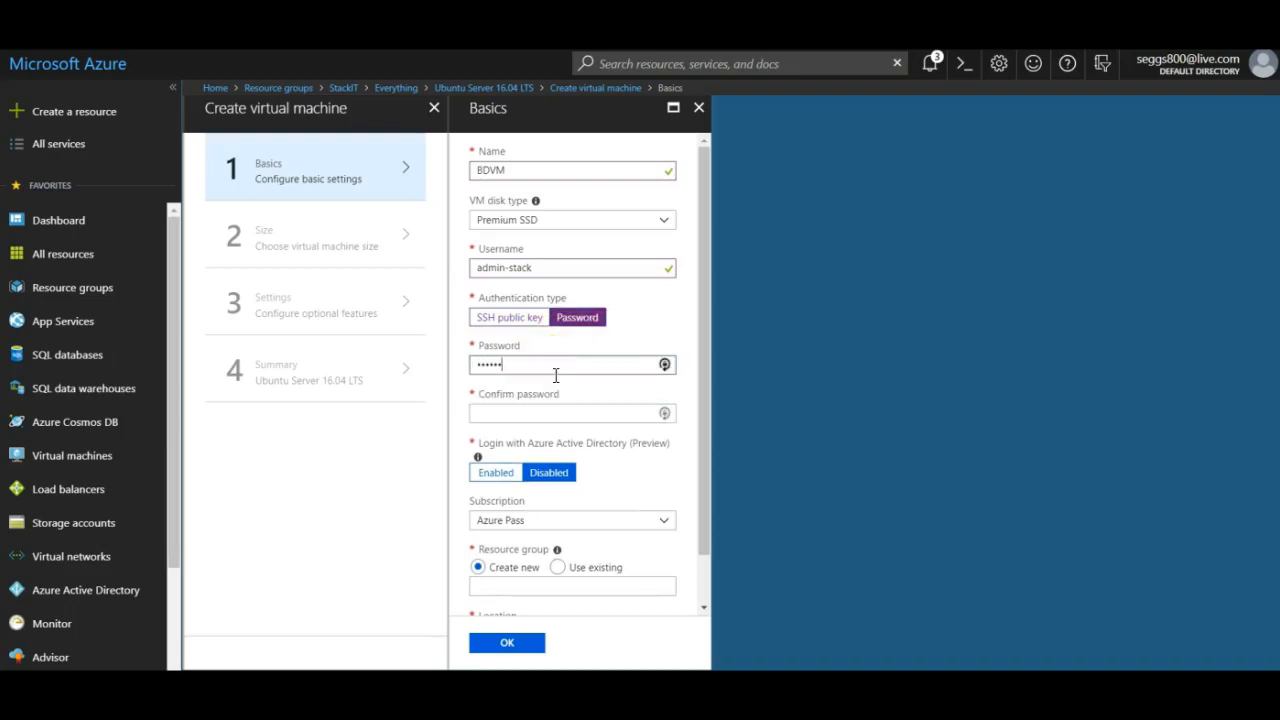
text(•••••)
key(Tab)
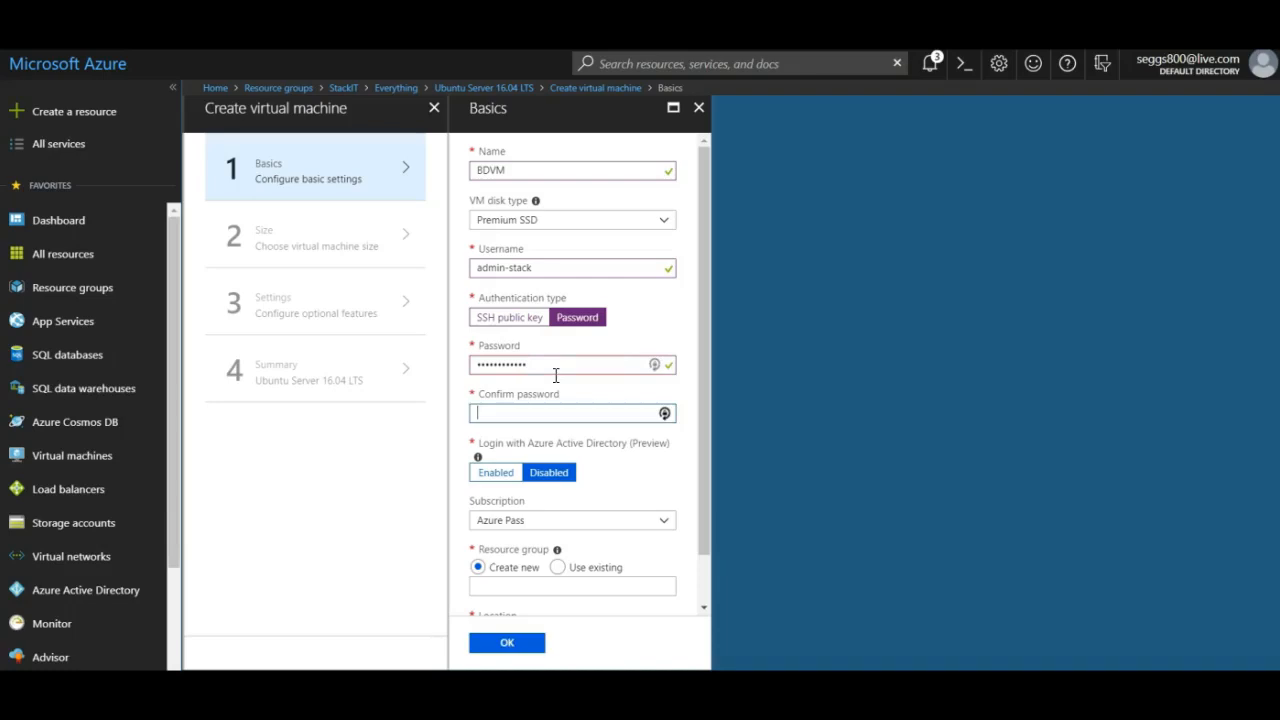
text(•••••••••)
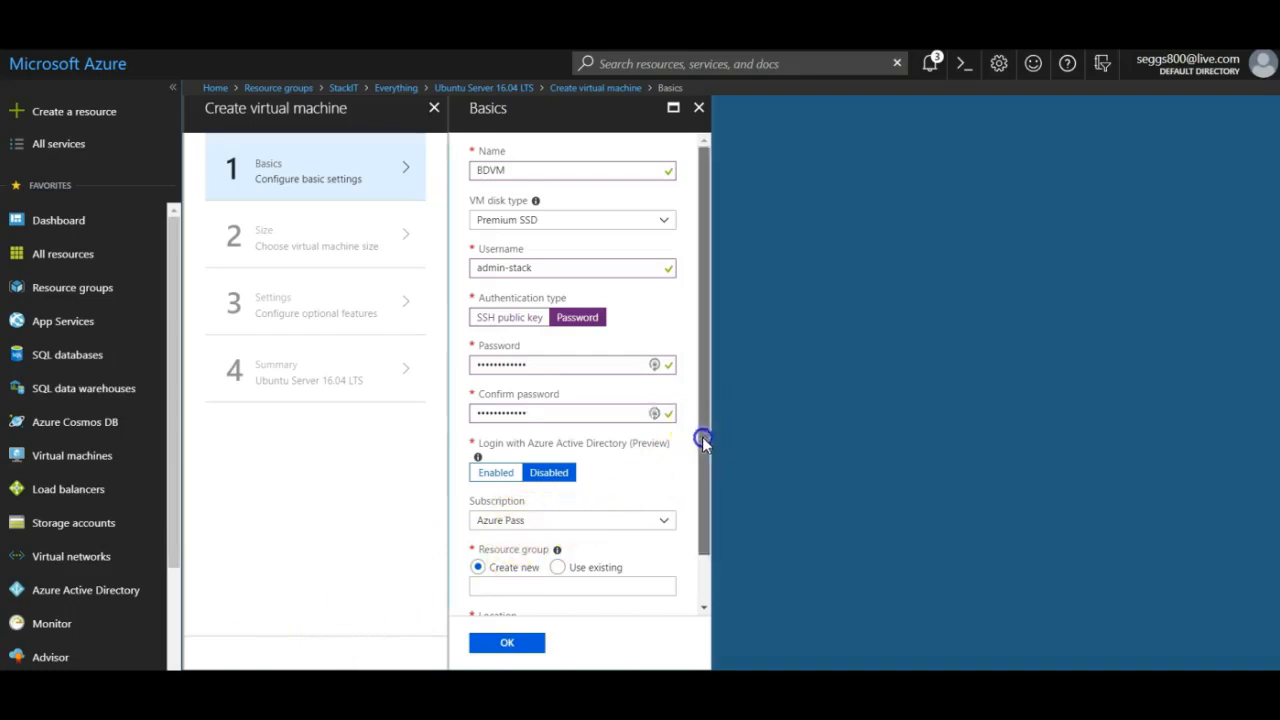
Place the VM in the existing StackIT resource group in East US and confirm the basics.
drag(703, 441, 703, 495)
click(580, 512)
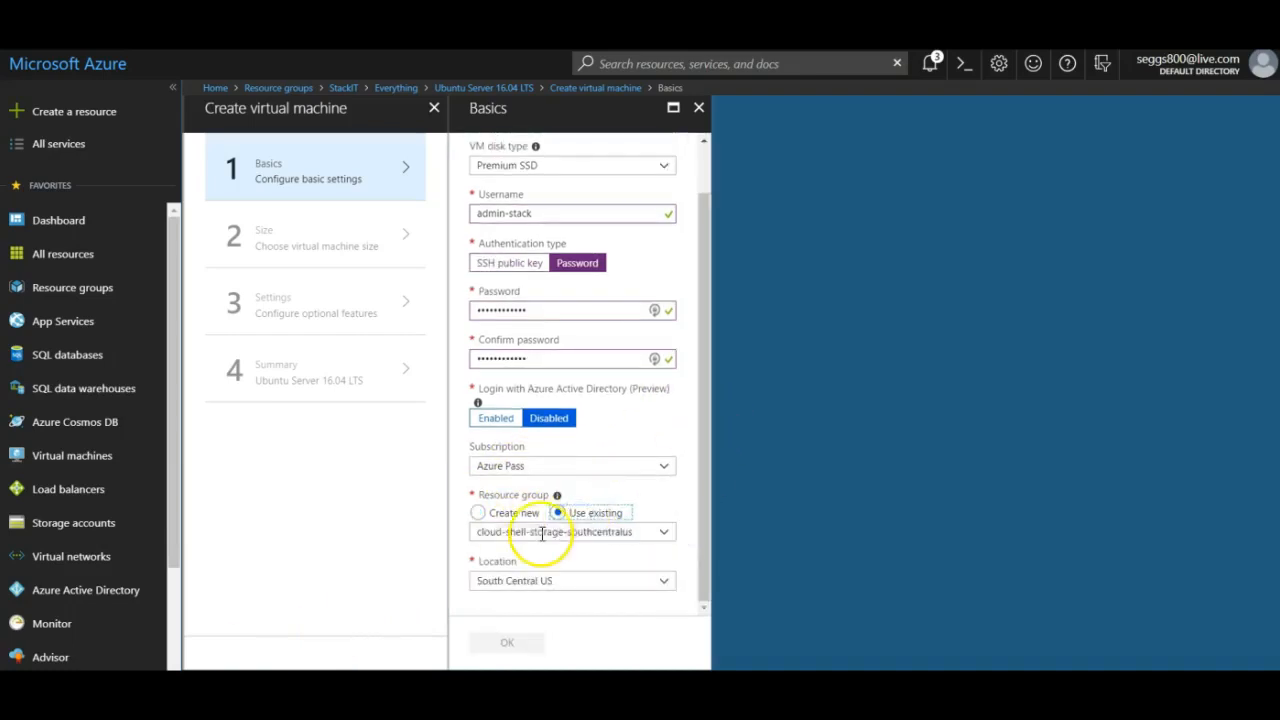
click(655, 535)
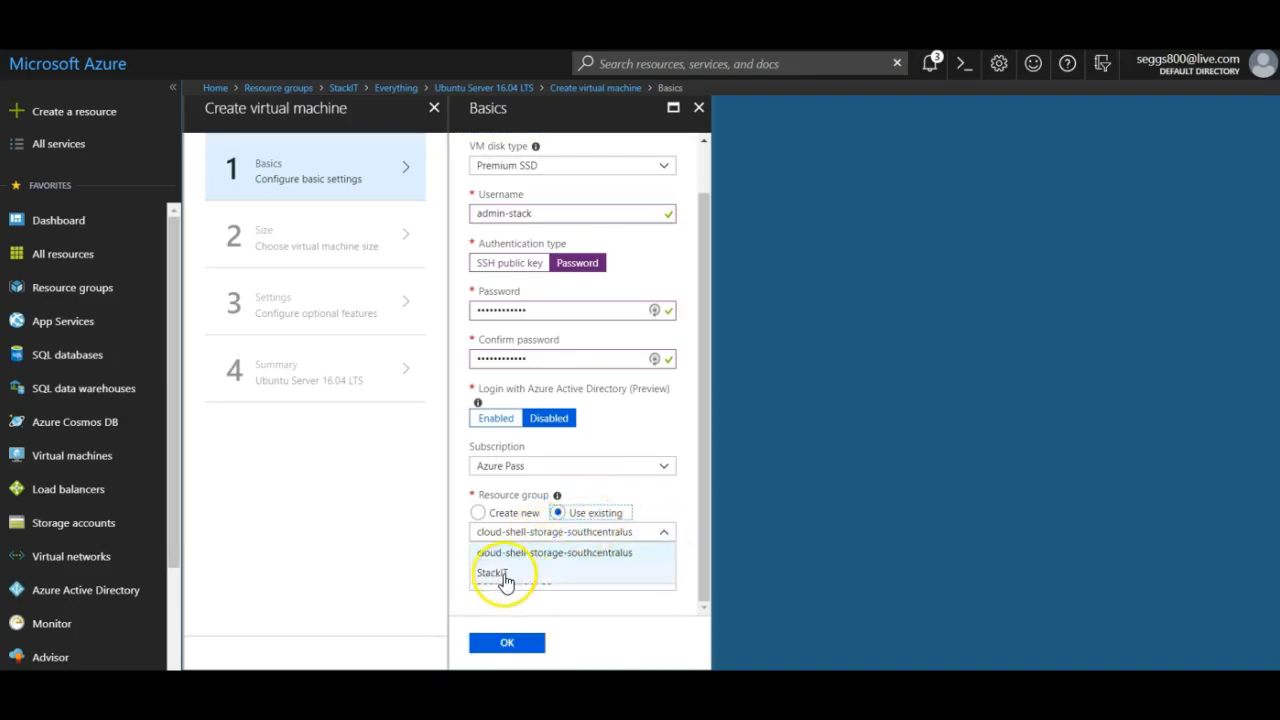
click(505, 577)
click(661, 586)
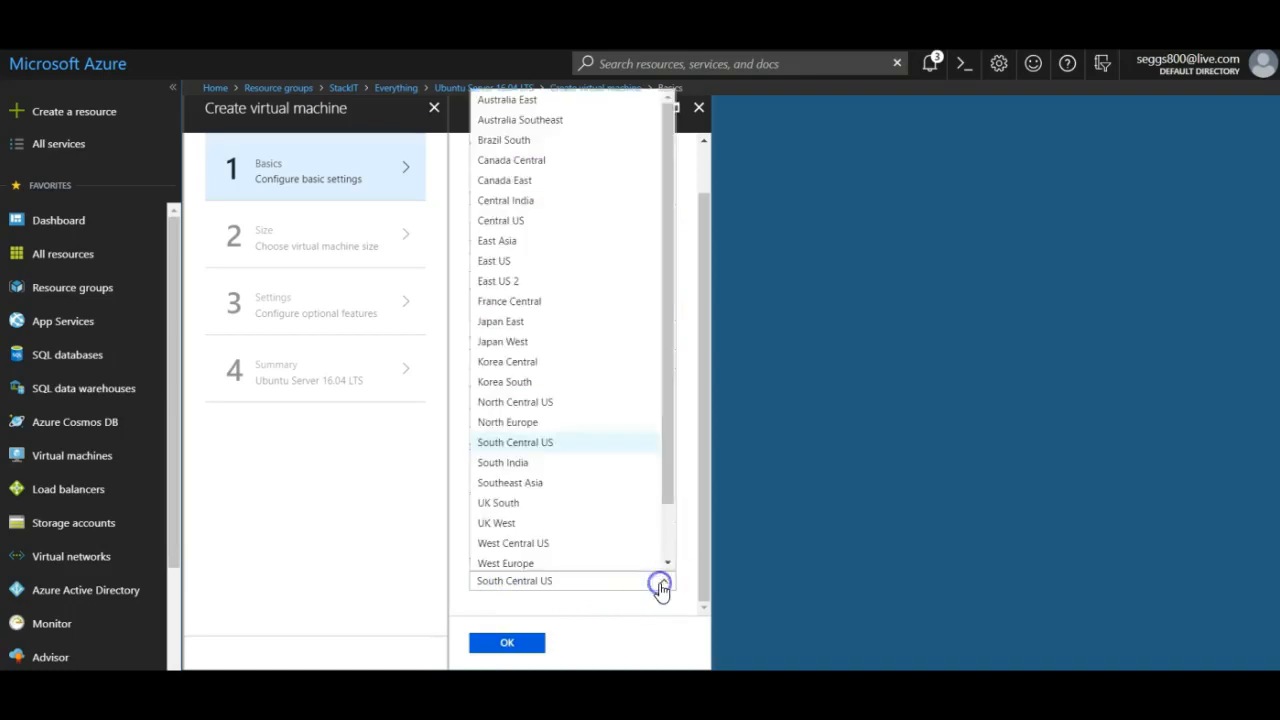
click(512, 261)
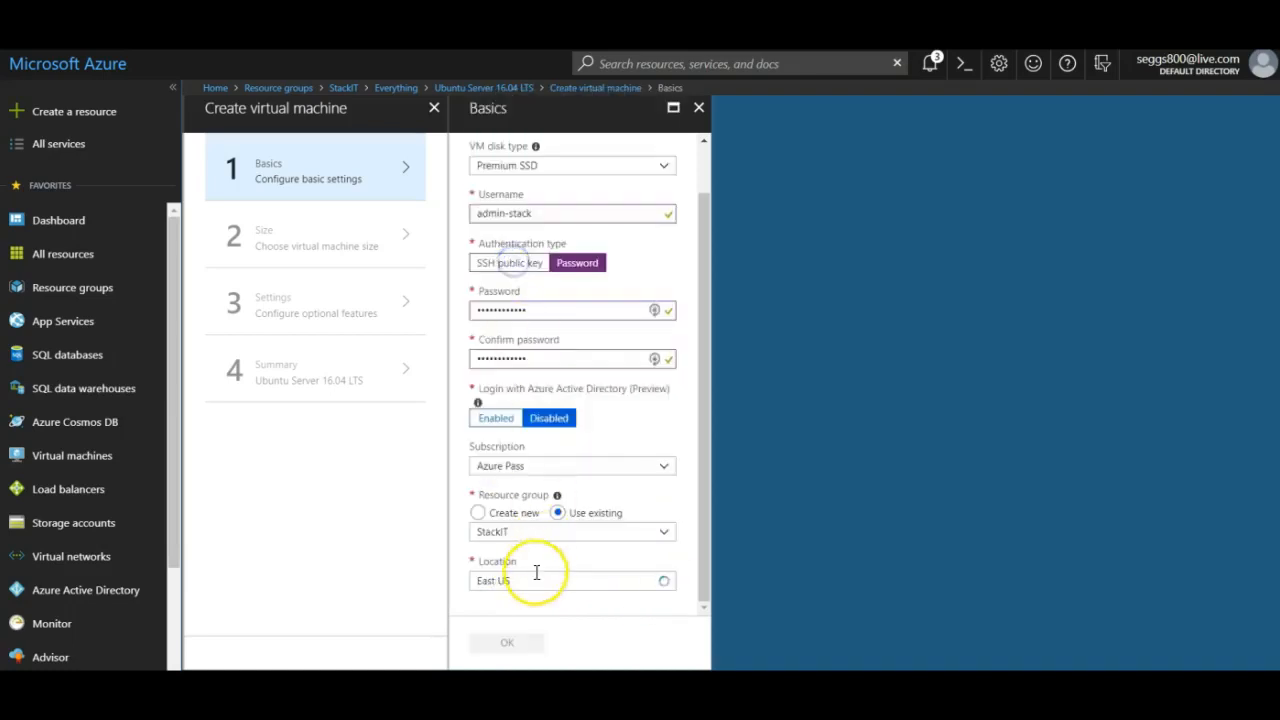
click(518, 646)
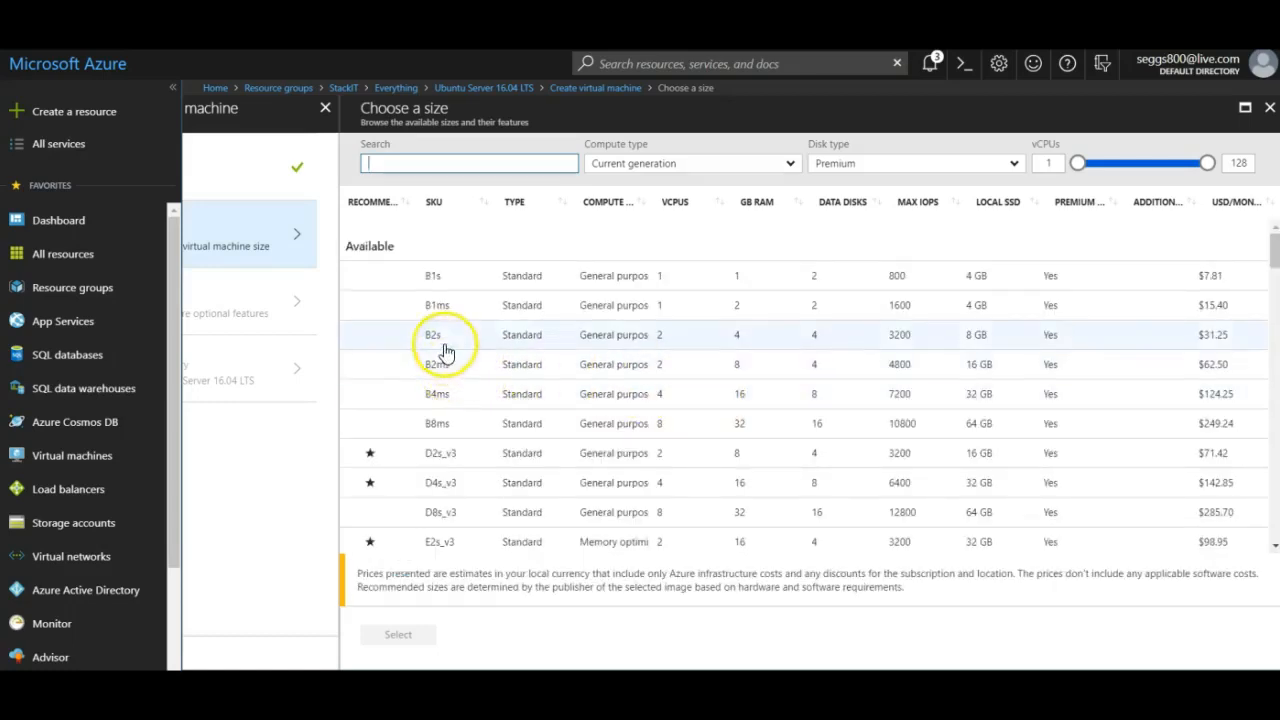
Choose the D2s_v3 size and put BDVM on StackIT-vnet's DB-subnet with a new BDVM-ip.
click(440, 456)
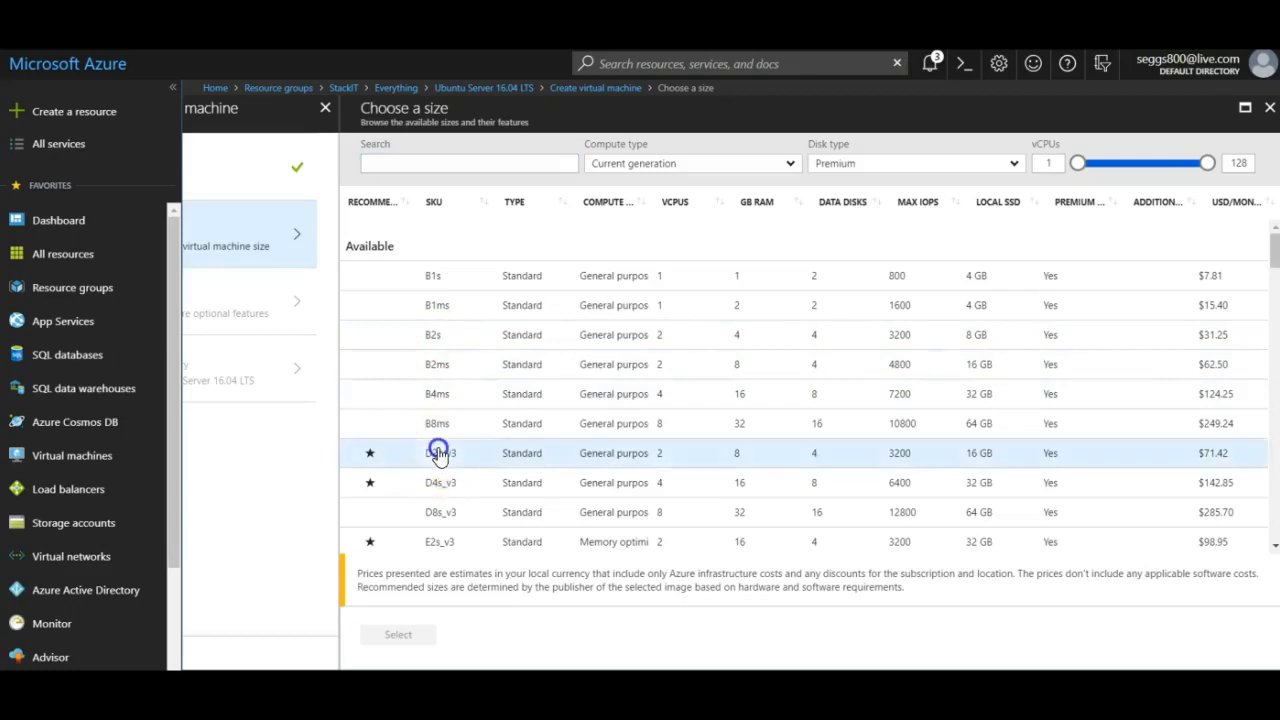
click(397, 638)
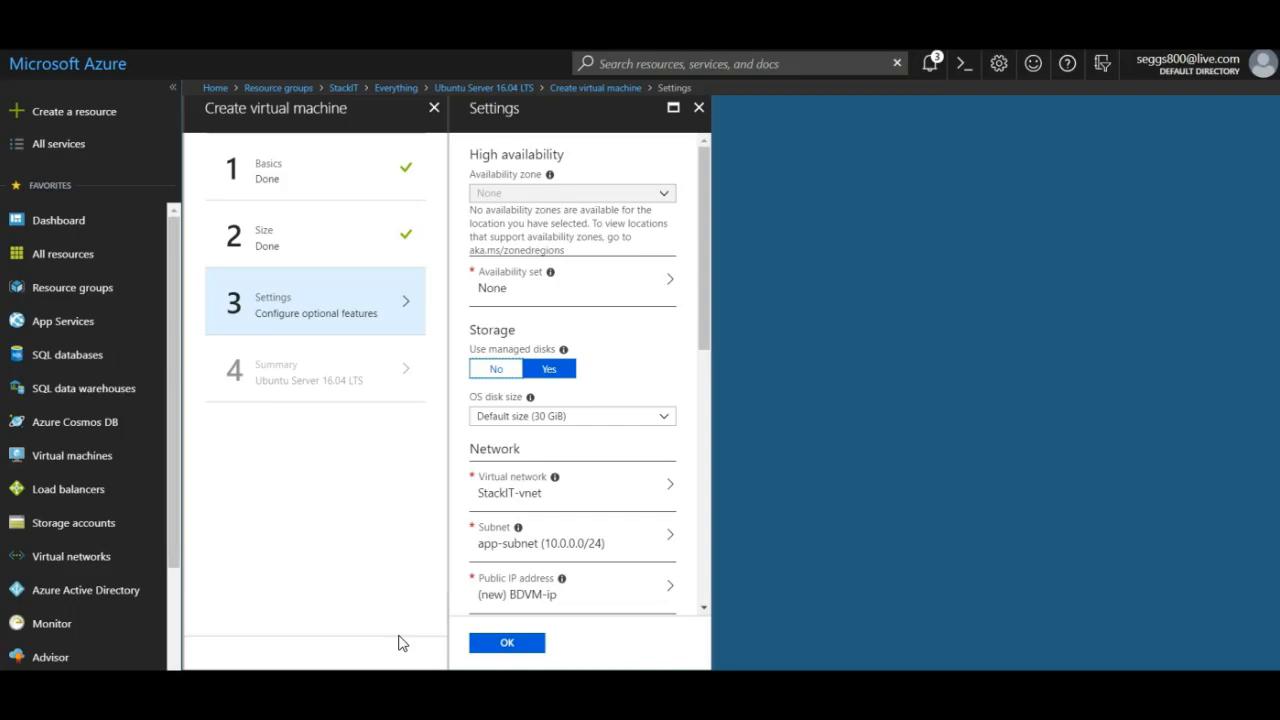
scroll(575, 400, down, 1)
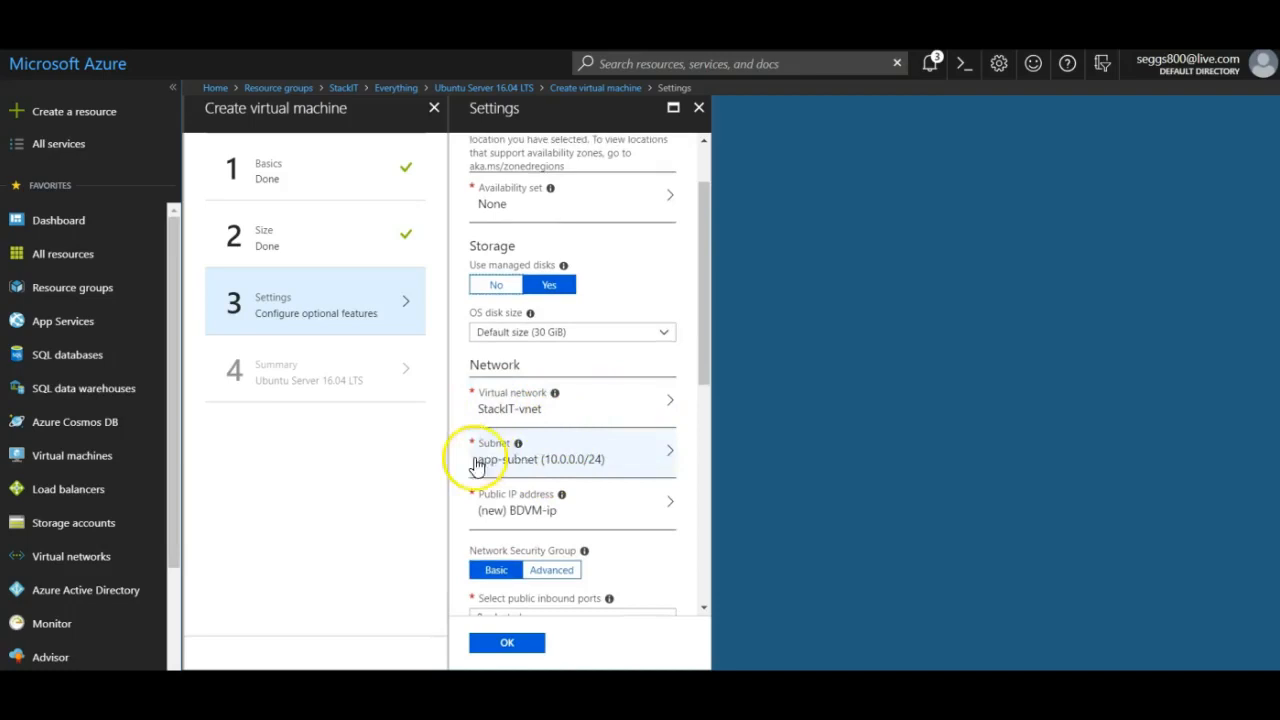
click(541, 465)
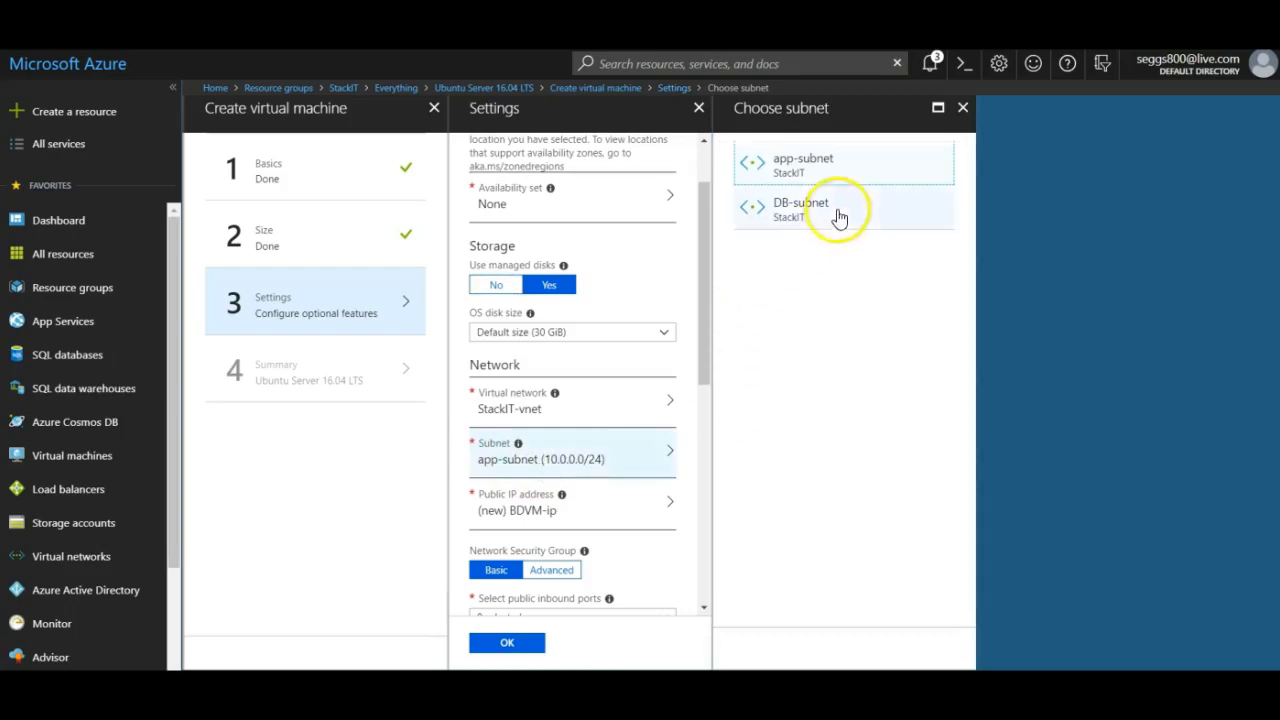
click(836, 212)
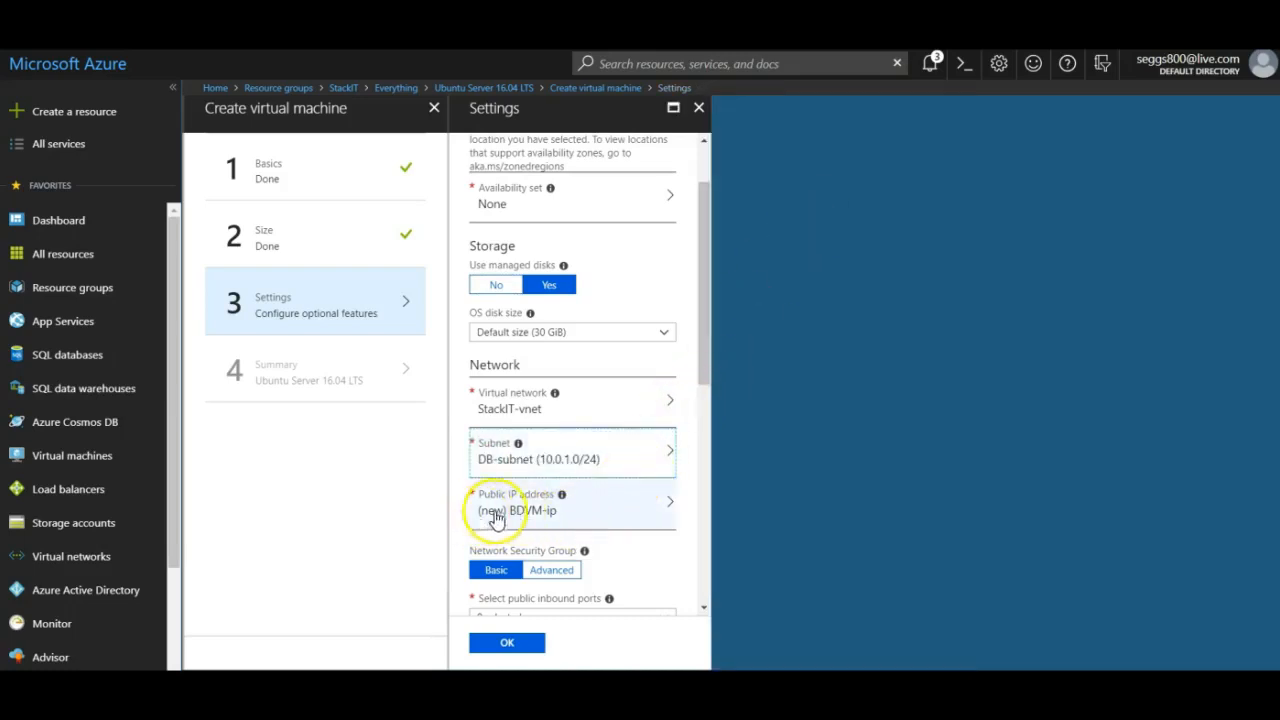
drag(702, 366, 694, 434)
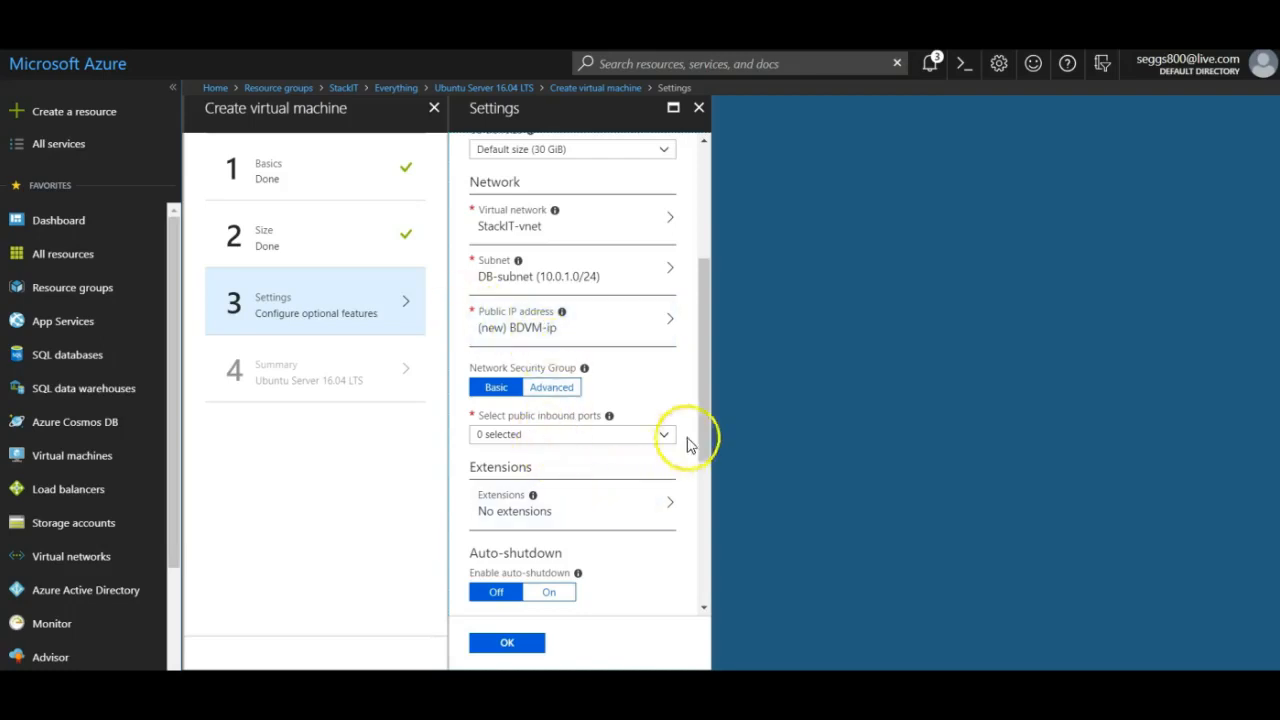
Attach the existing stackit-nsg as BDVM's network security group and launch the deployment.
click(551, 388)
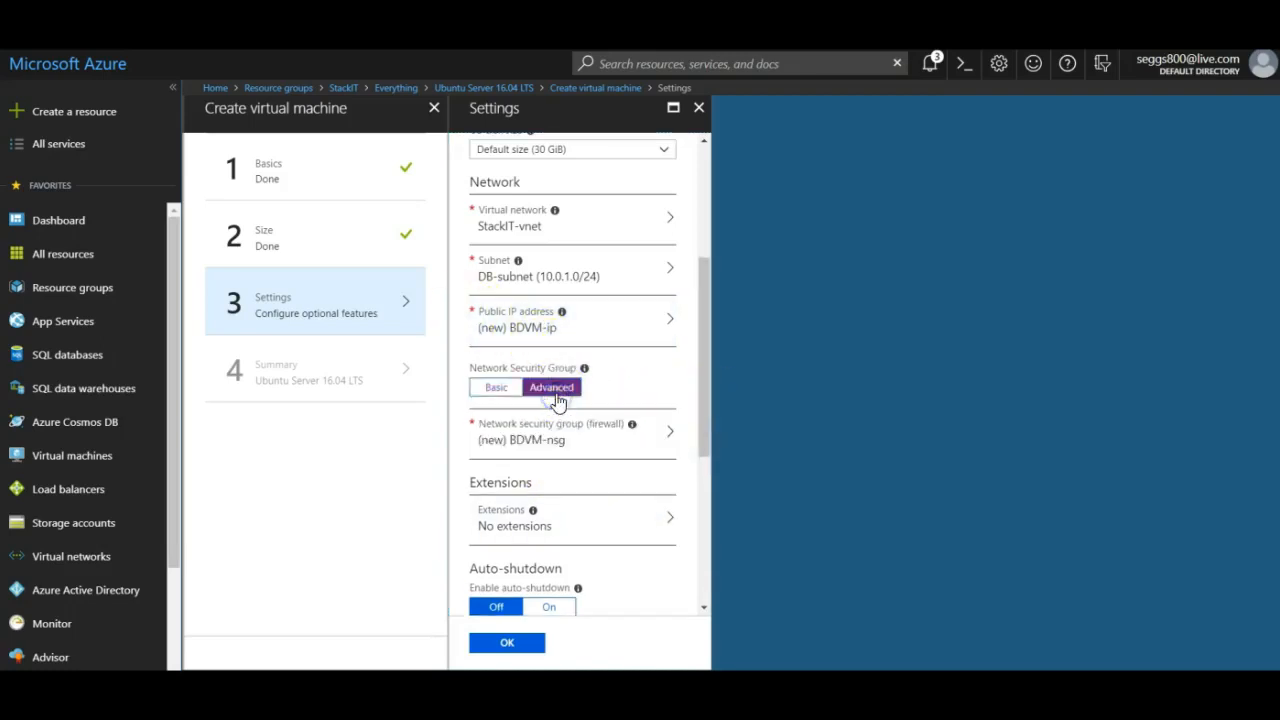
click(545, 448)
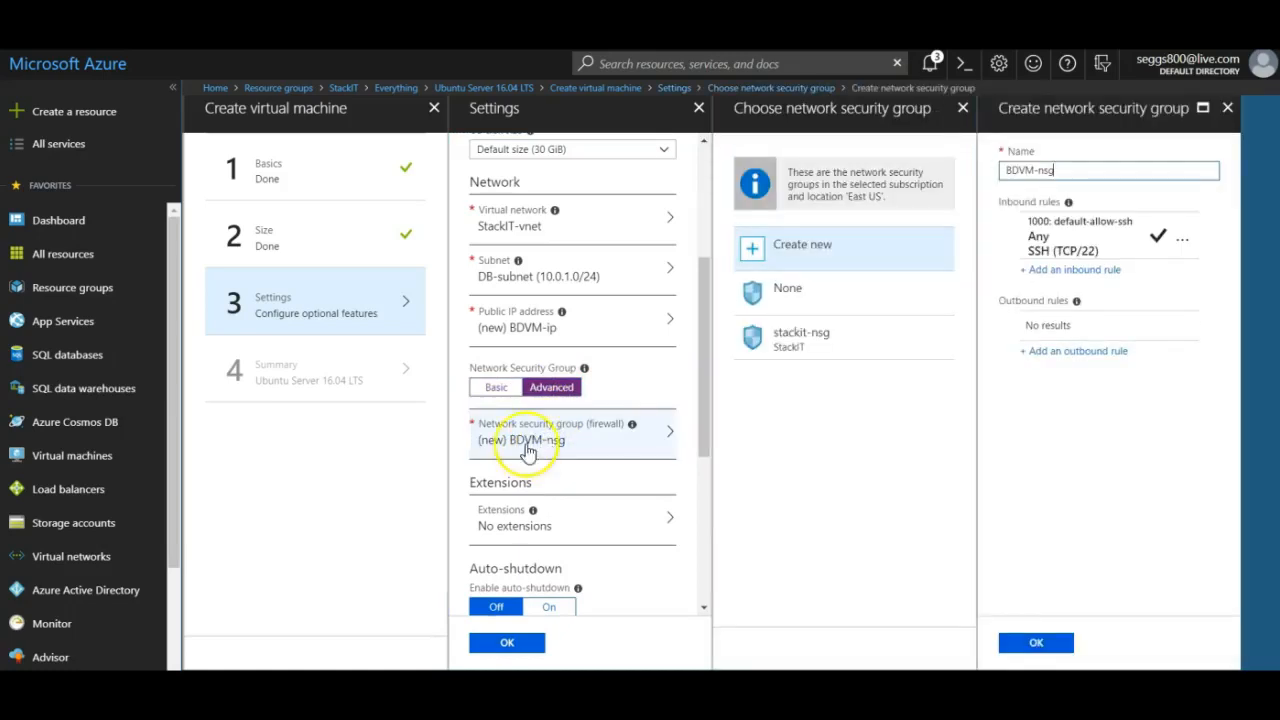
click(800, 350)
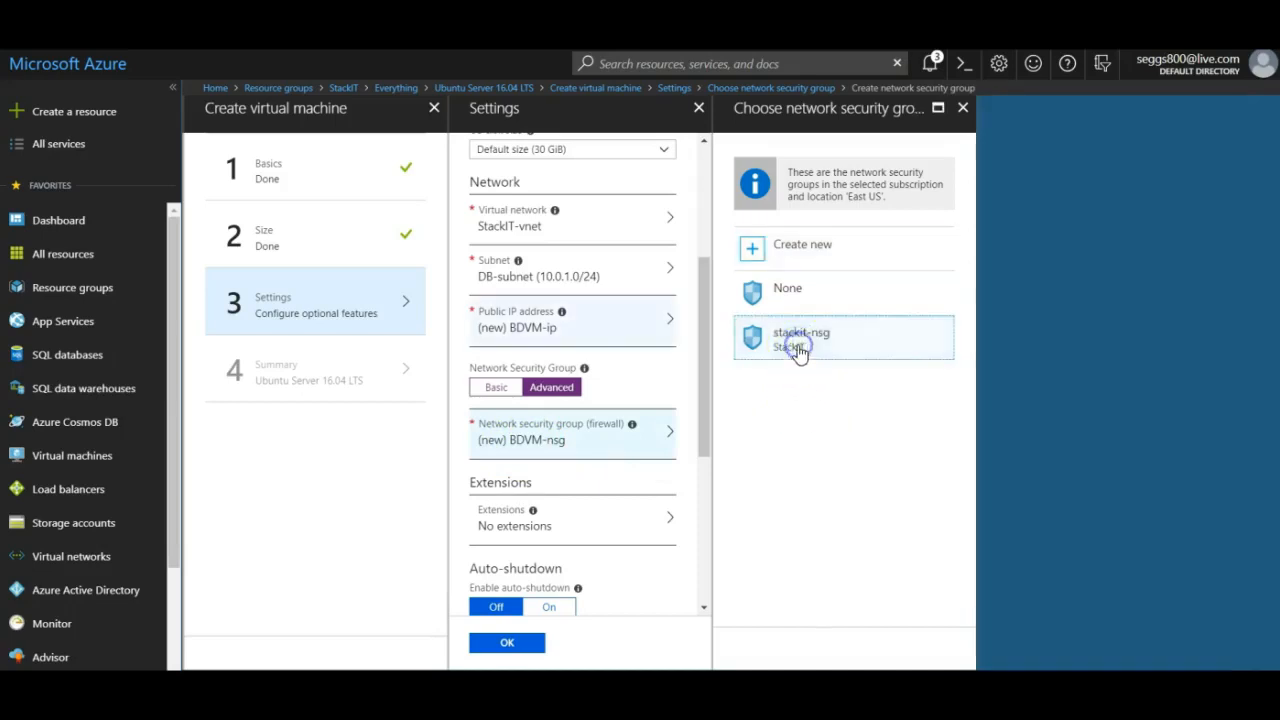
drag(703, 400, 688, 565)
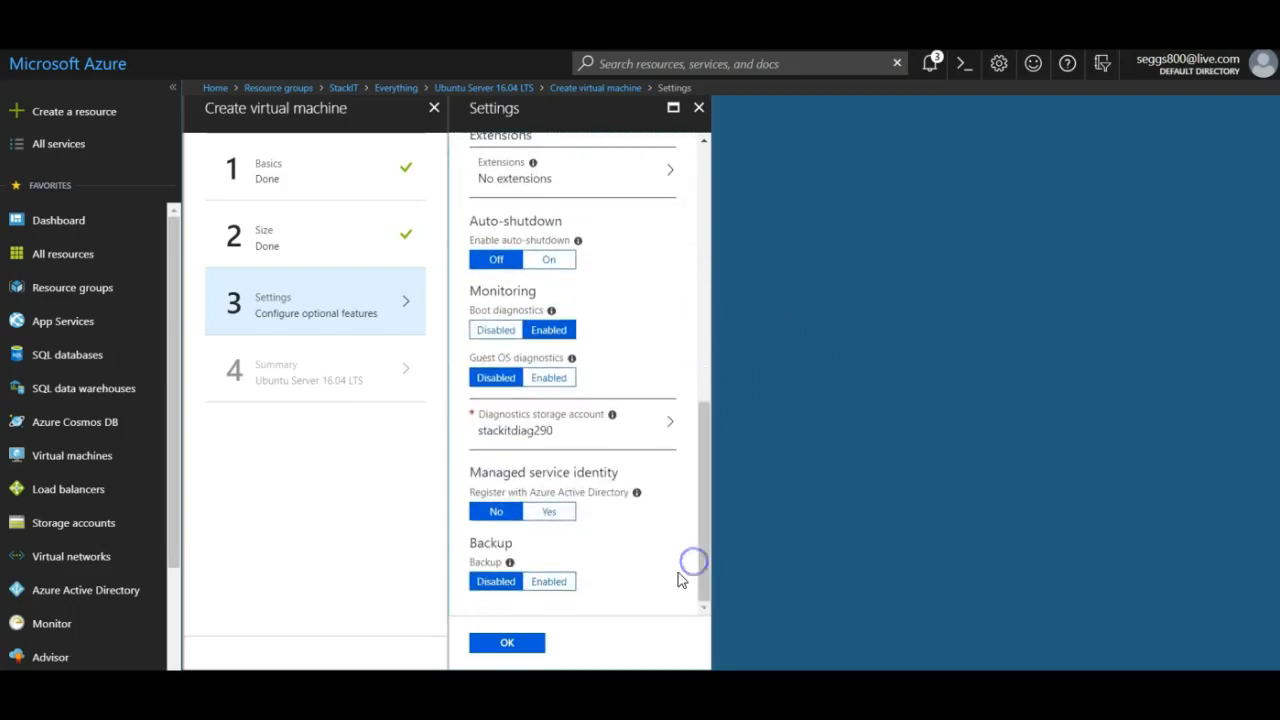
click(528, 646)
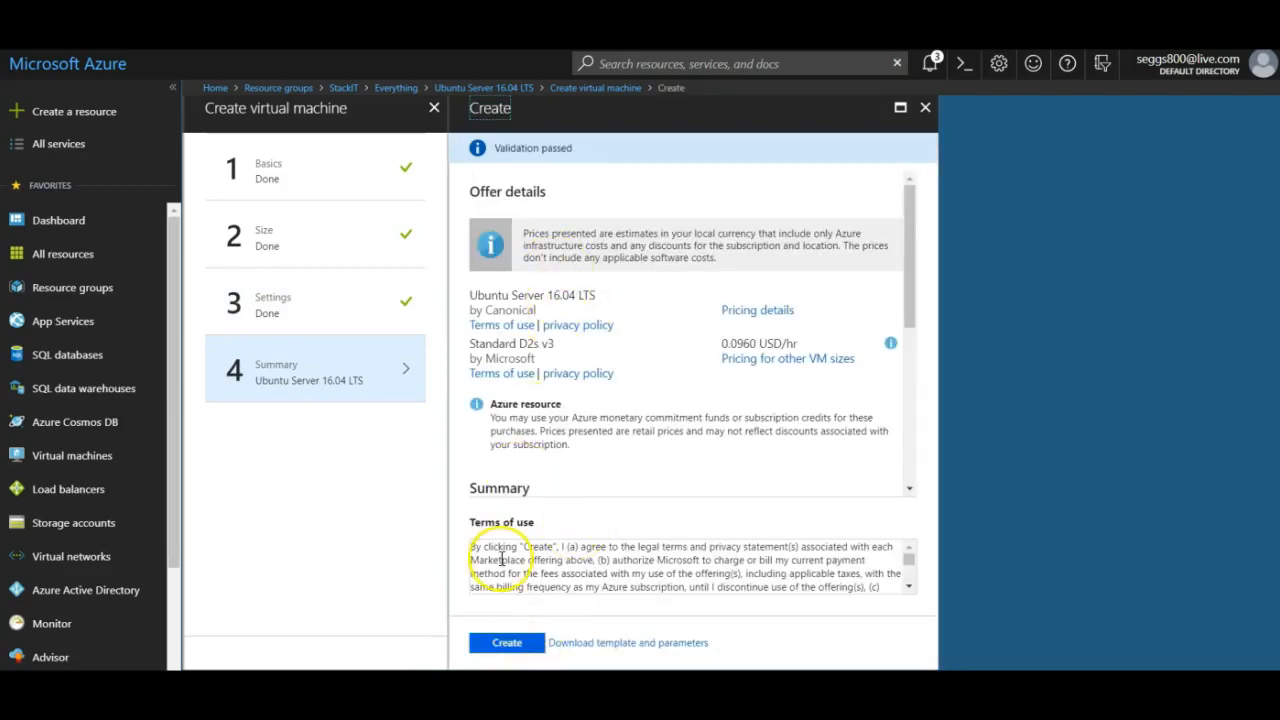
click(499, 643)
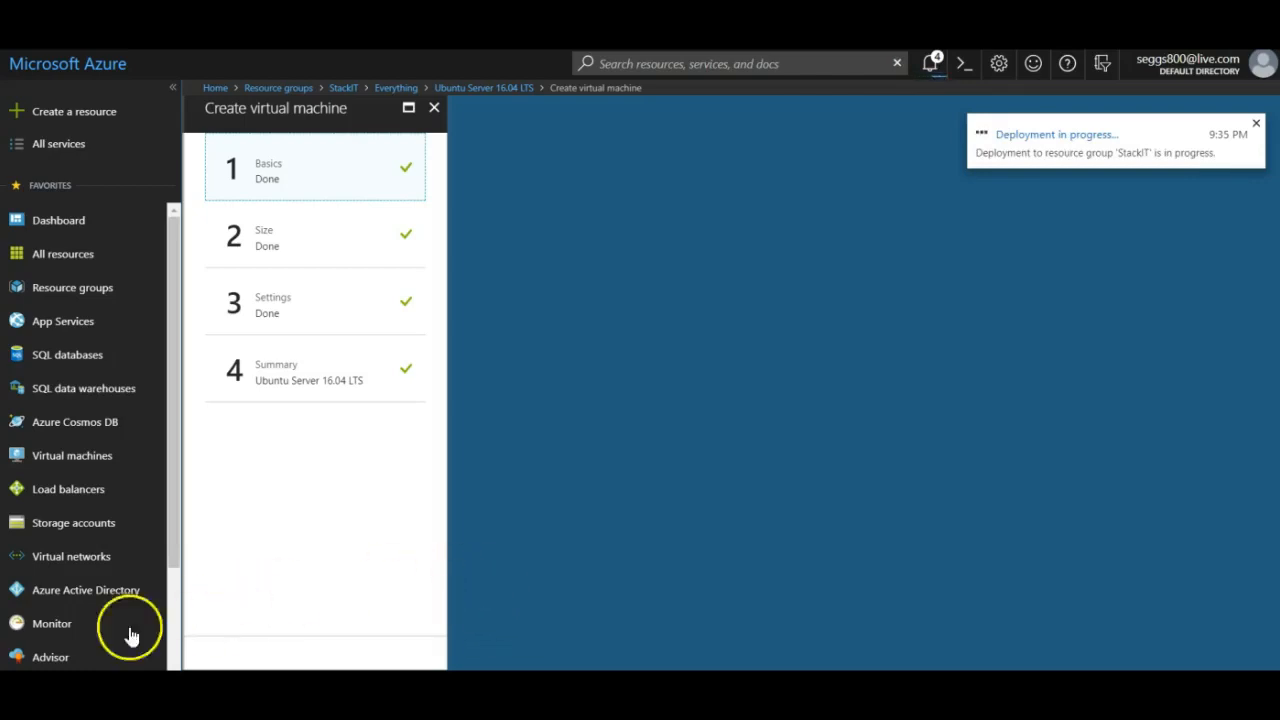
Check the deployment notification, open the StackIT resource group, and sort its 11 resources by type.
click(930, 63)
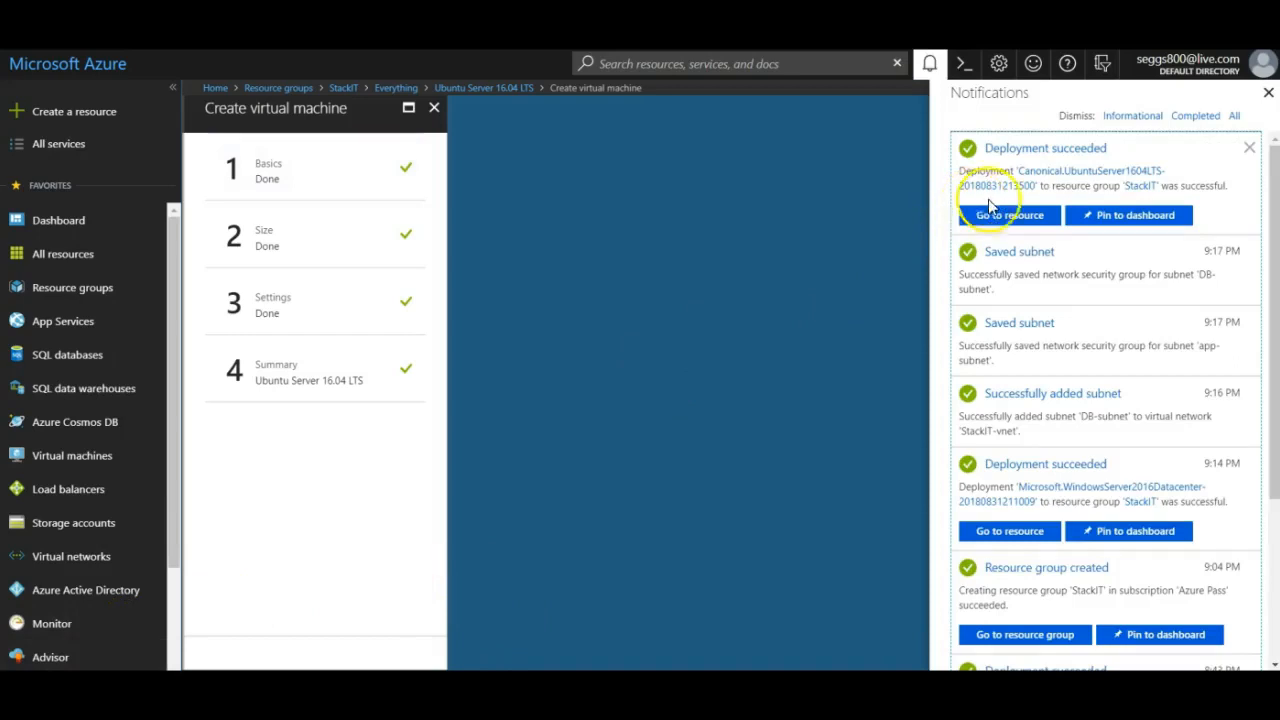
click(84, 292)
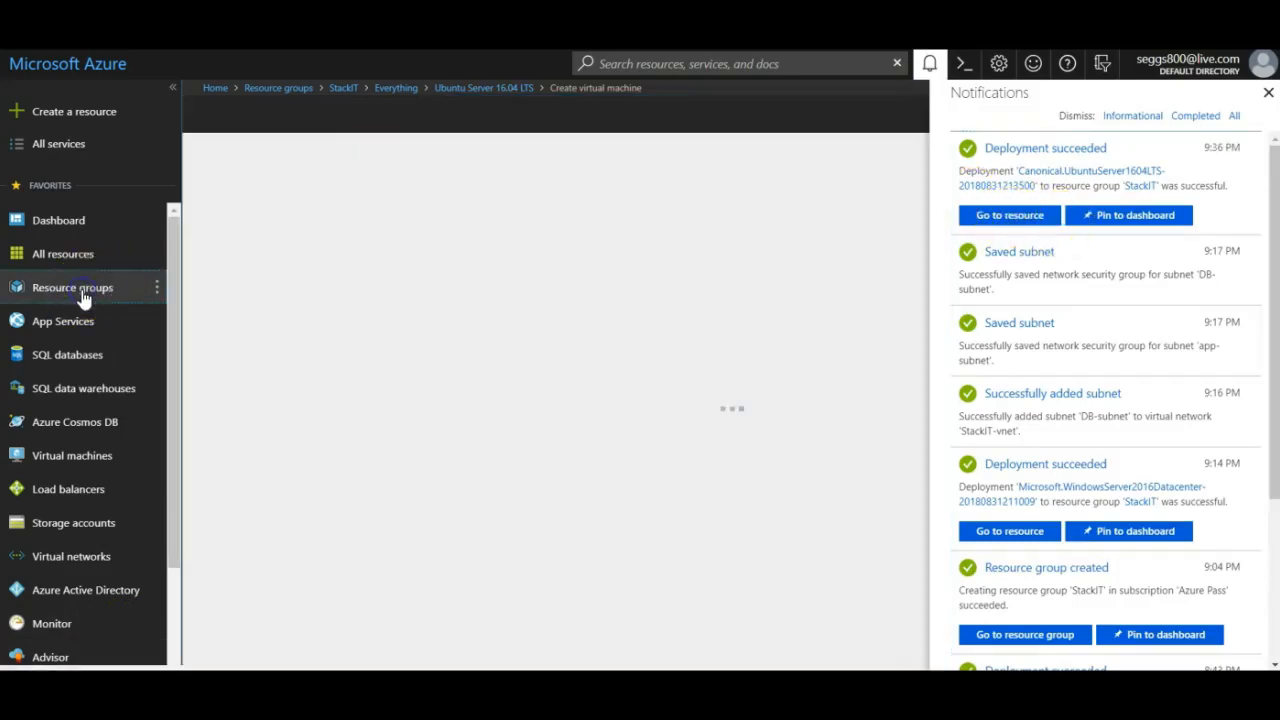
click(275, 394)
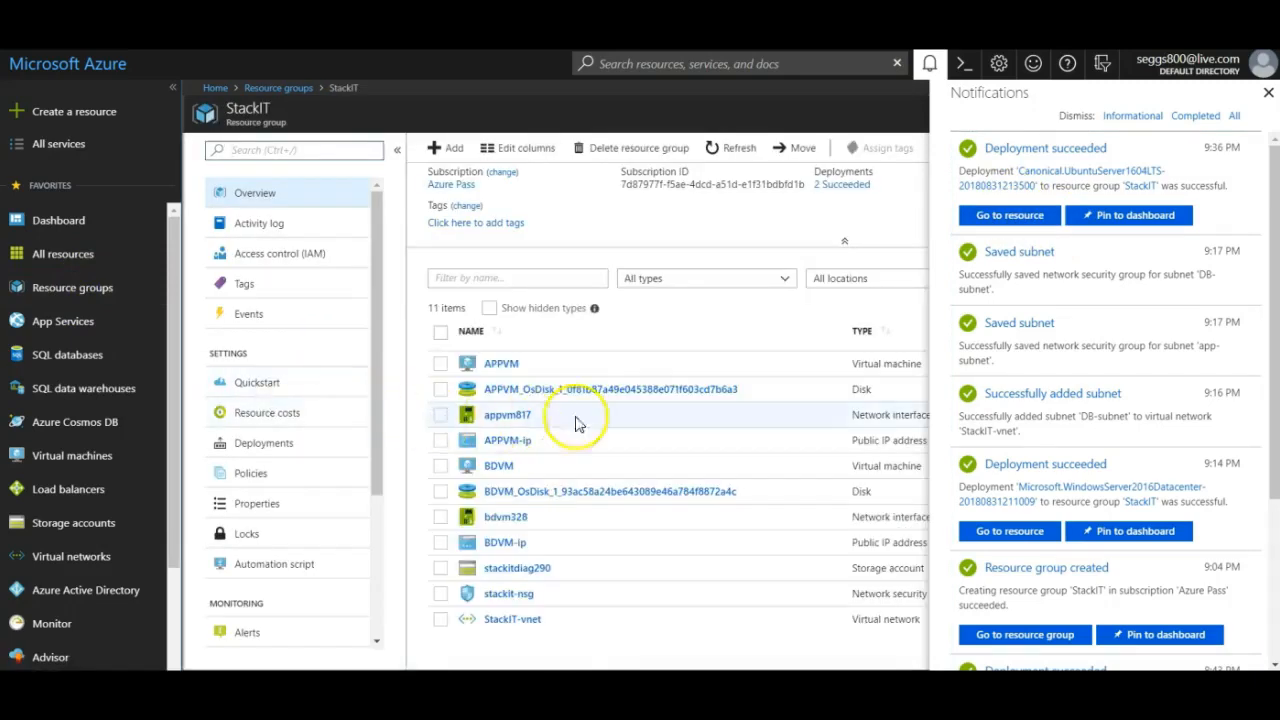
click(1267, 93)
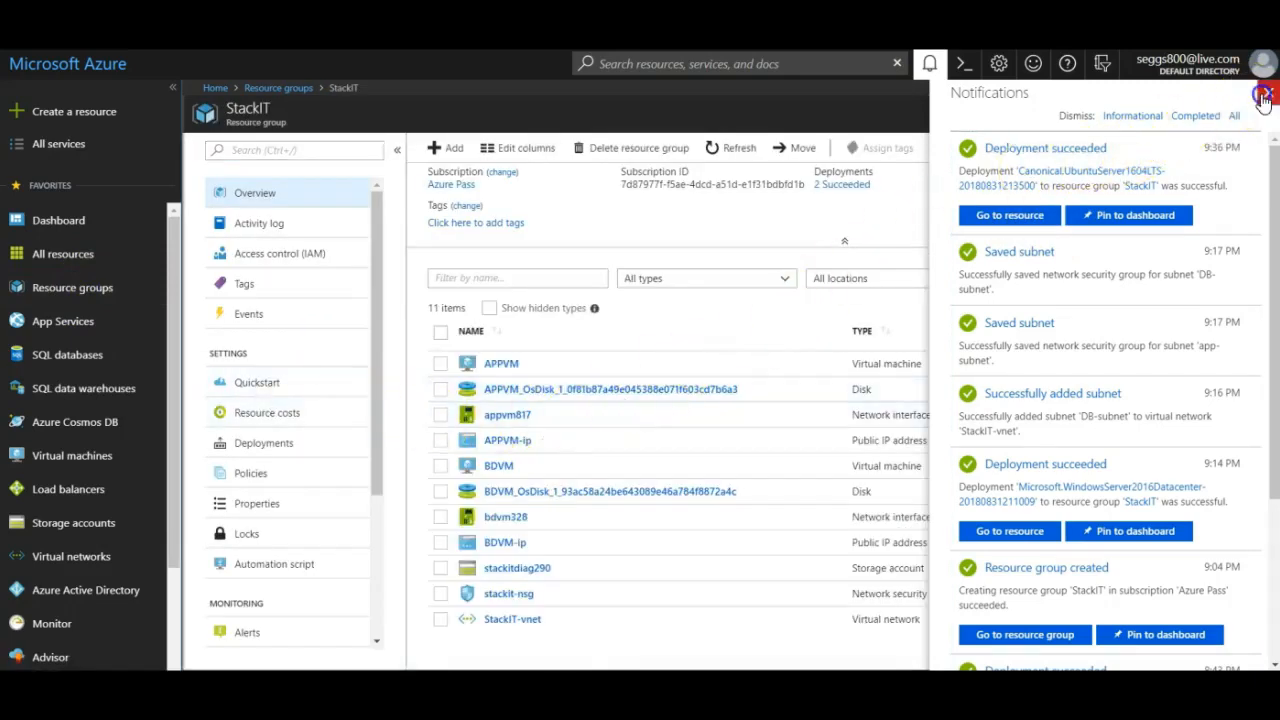
click(861, 332)
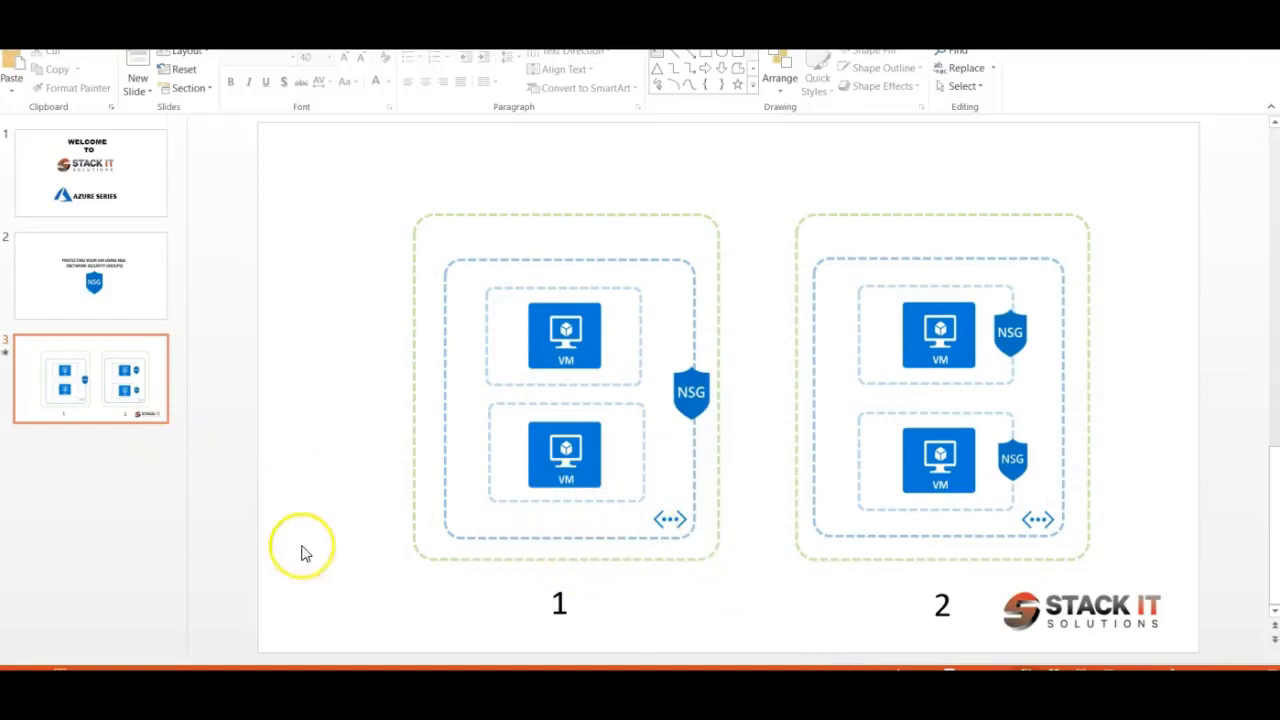
Play slide 3's shared-NSG versus per-VM NSG diagram as a full-screen slideshow.
key(shift+F5)
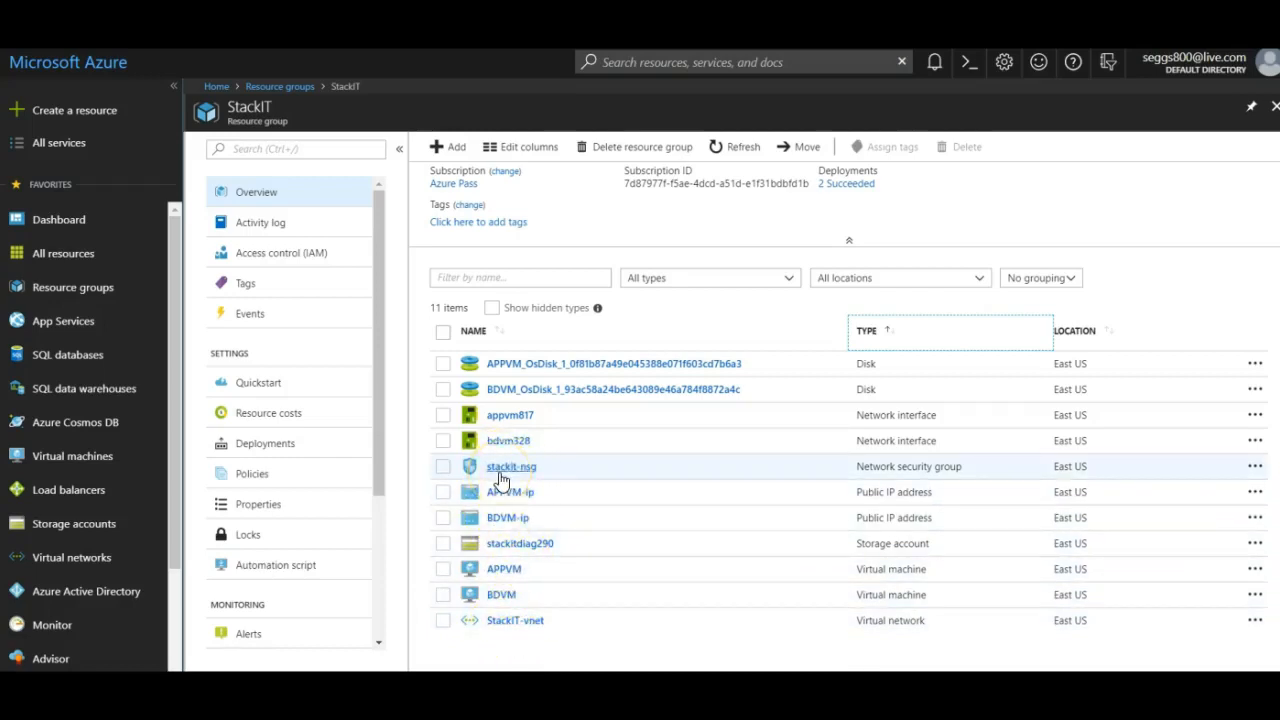
Show stackit-nsg's inbound security rules, led by default-allow-rdp on TCP 3389.
click(500, 474)
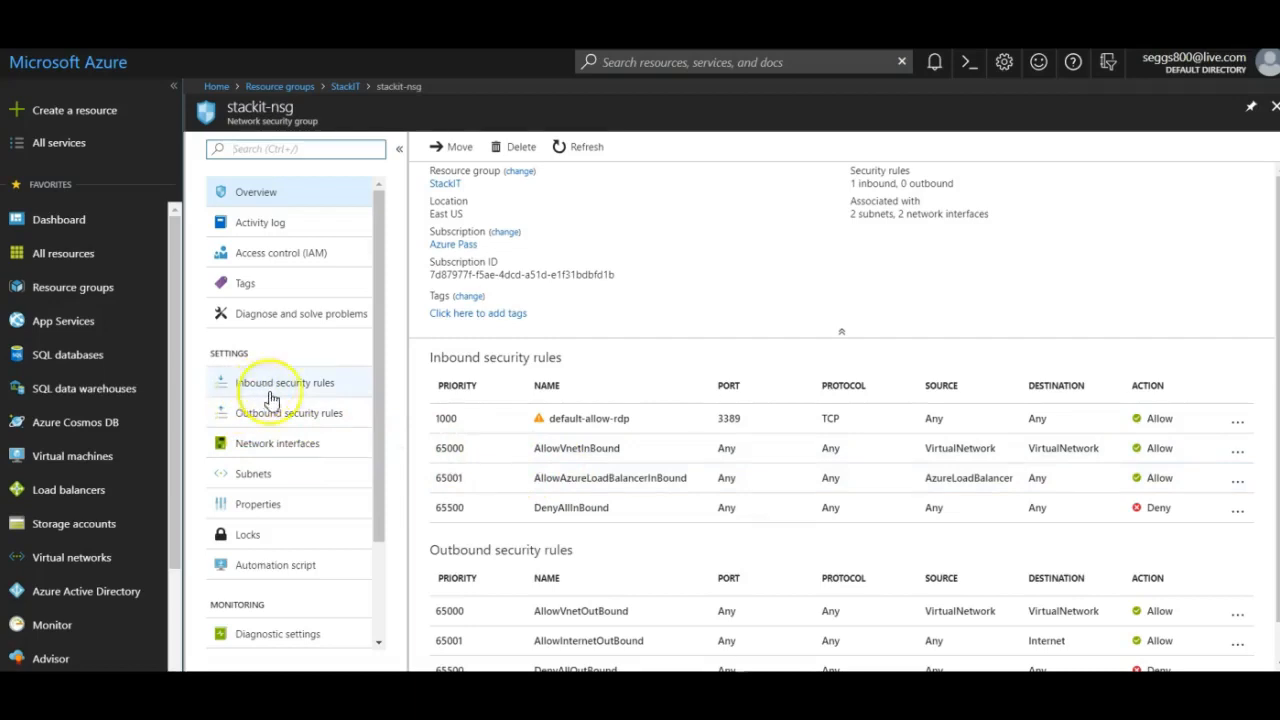
click(265, 386)
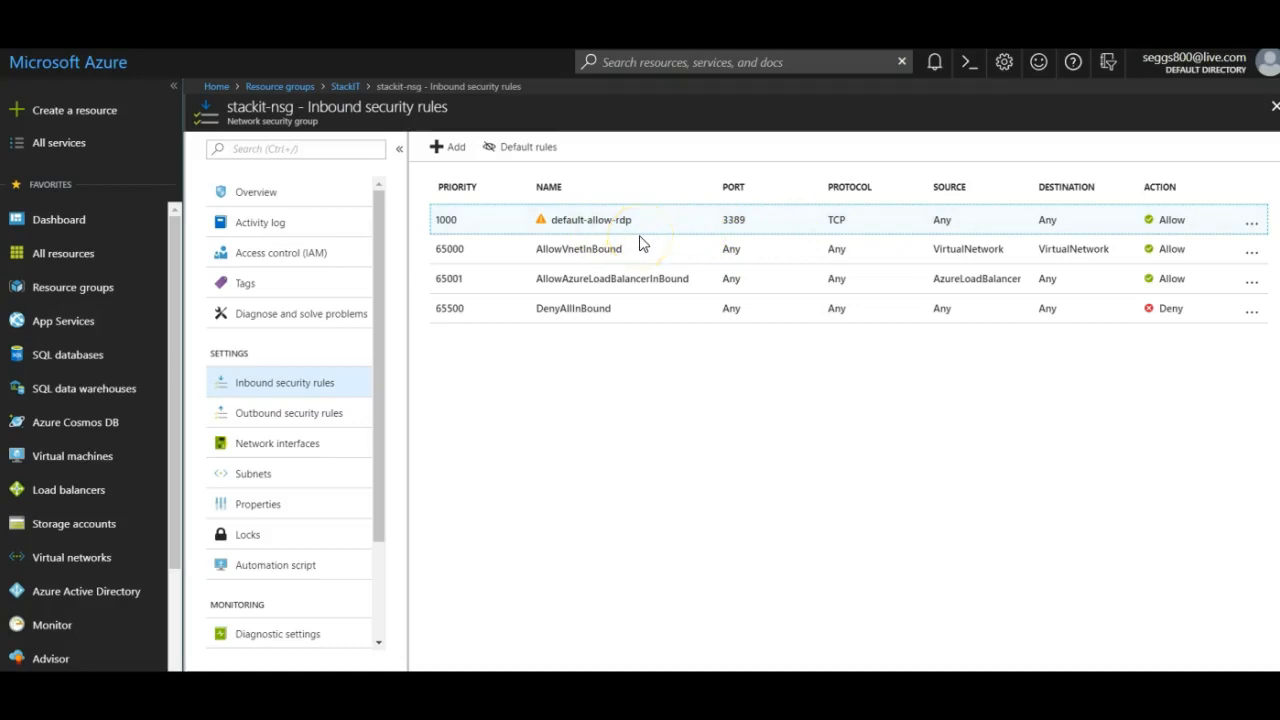
click(600, 230)
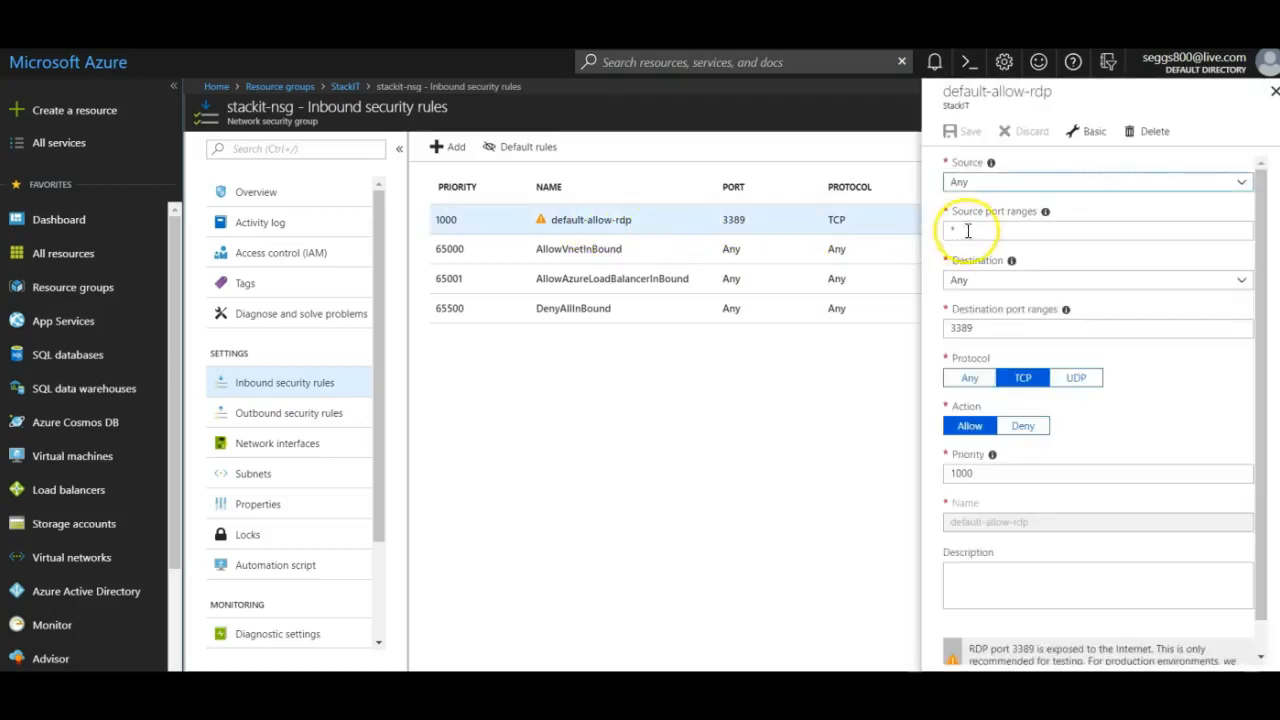
click(1000, 182)
click(985, 224)
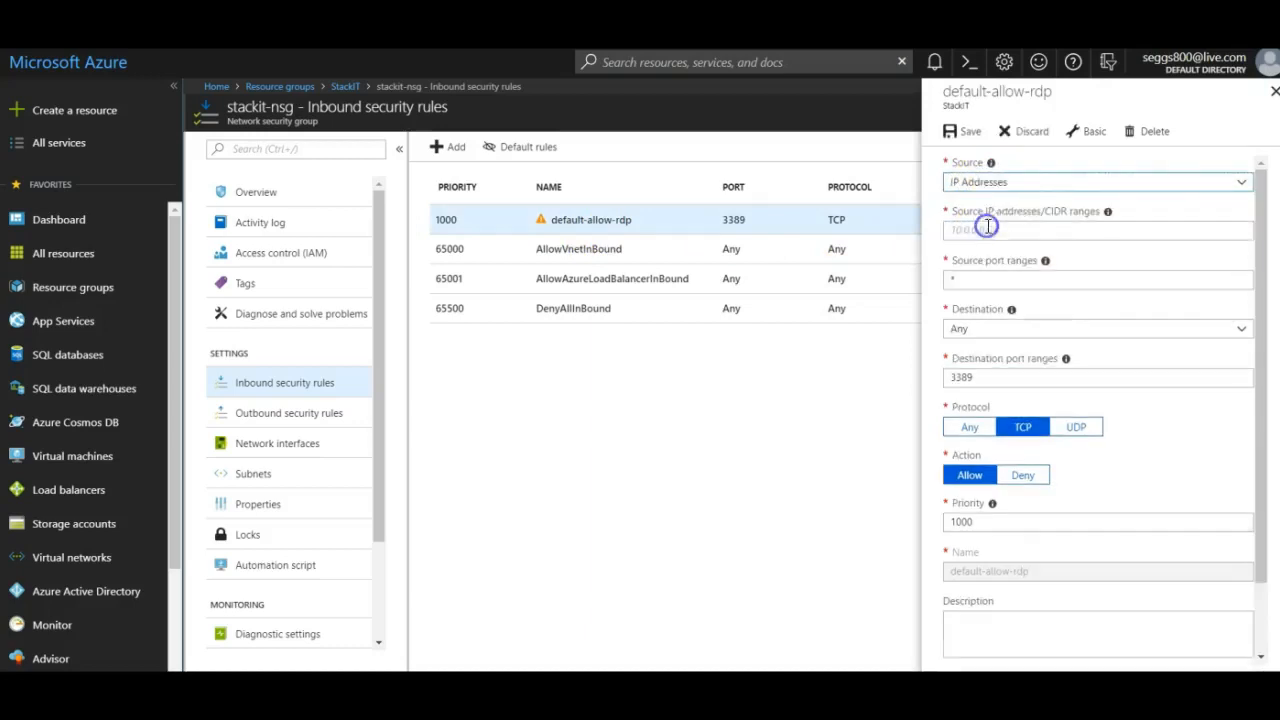
click(976, 235)
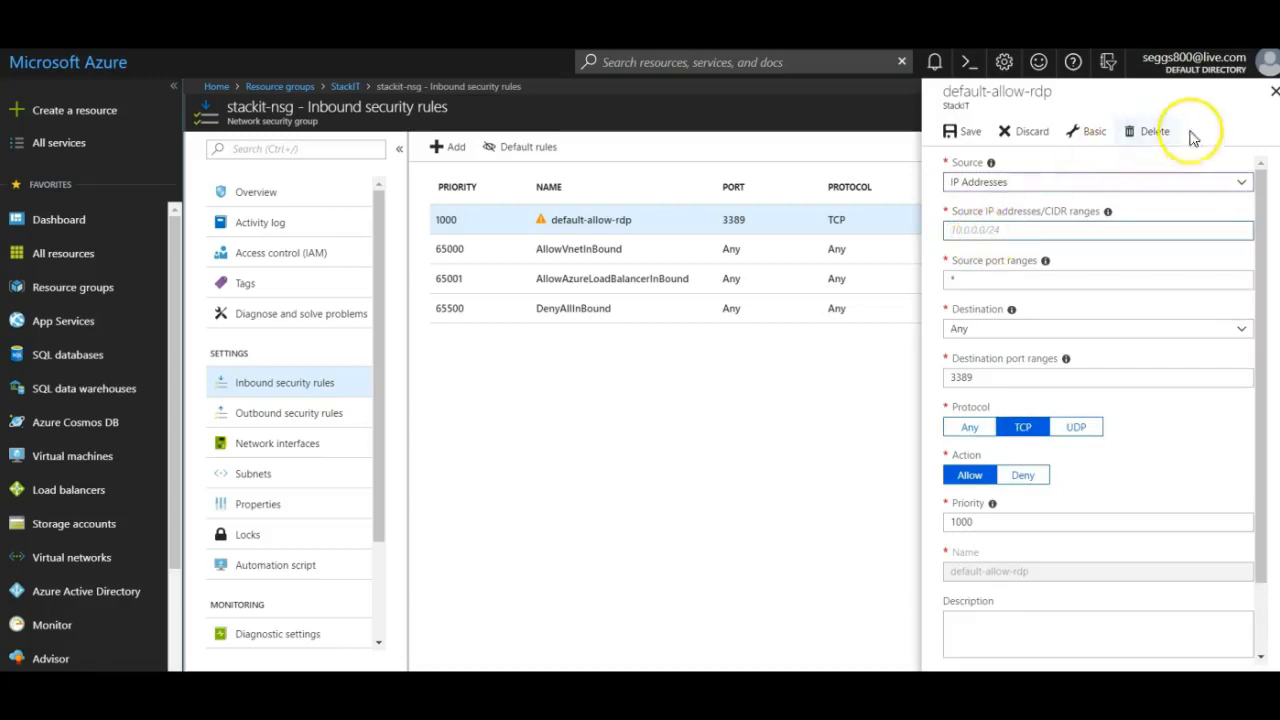
click(1274, 91)
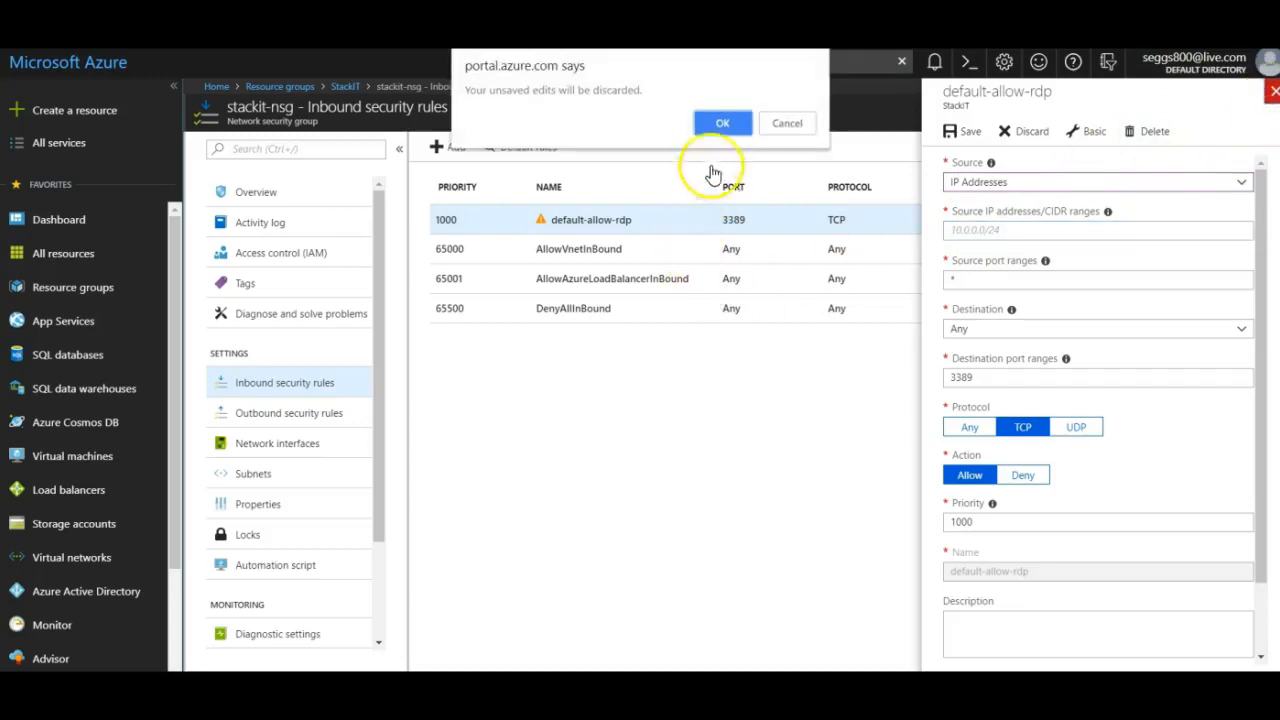
click(723, 123)
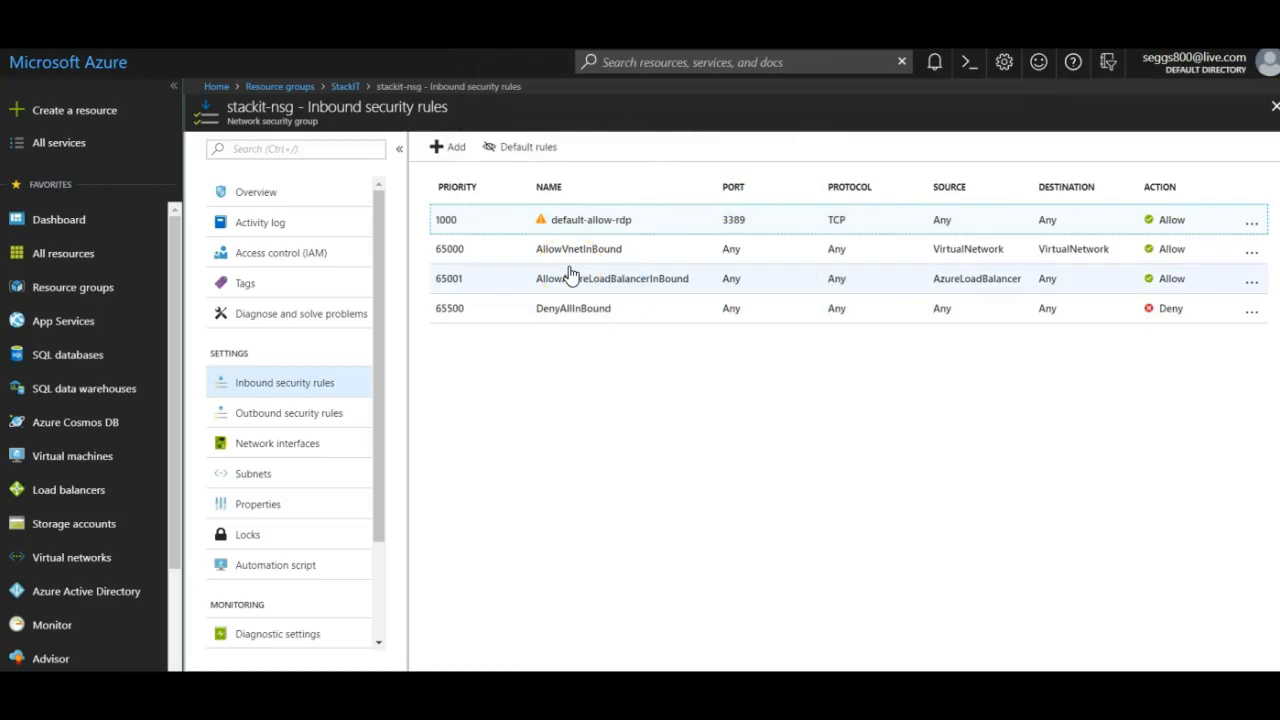
Create inbound rule Port_443 on stackit-nsg allowing TCP port 443 at priority 105.
click(447, 148)
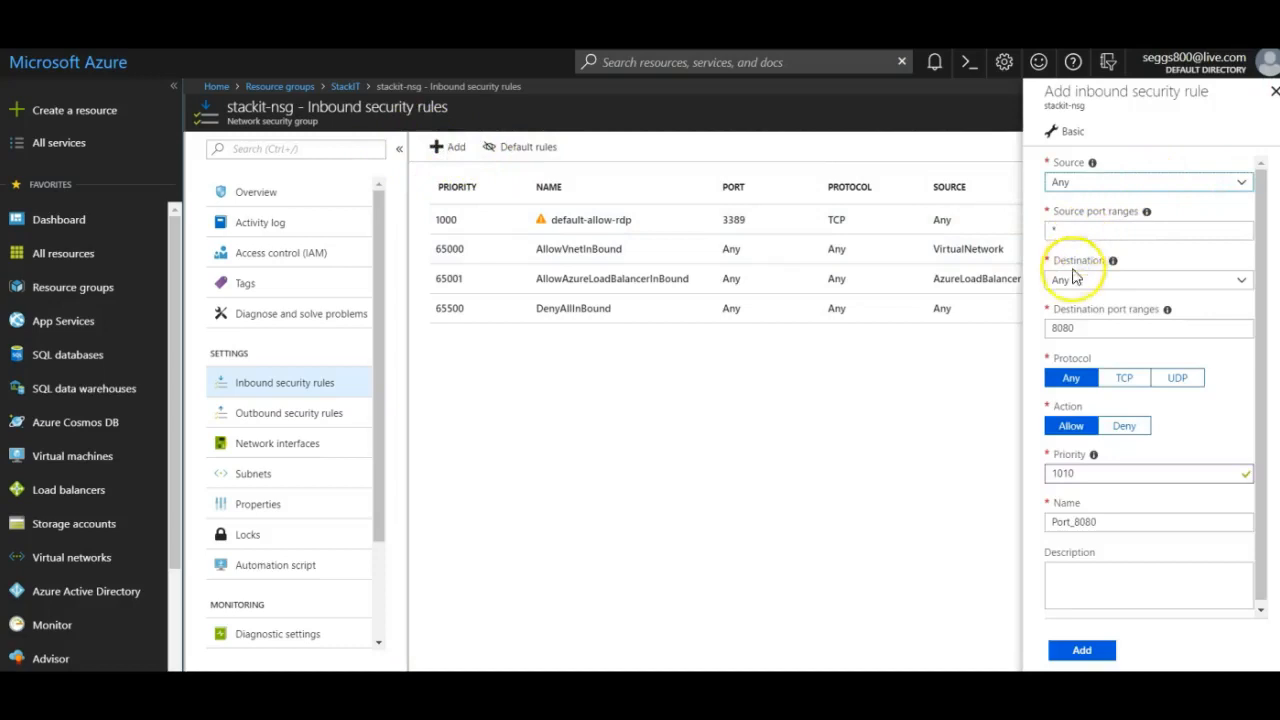
double_click(1063, 333)
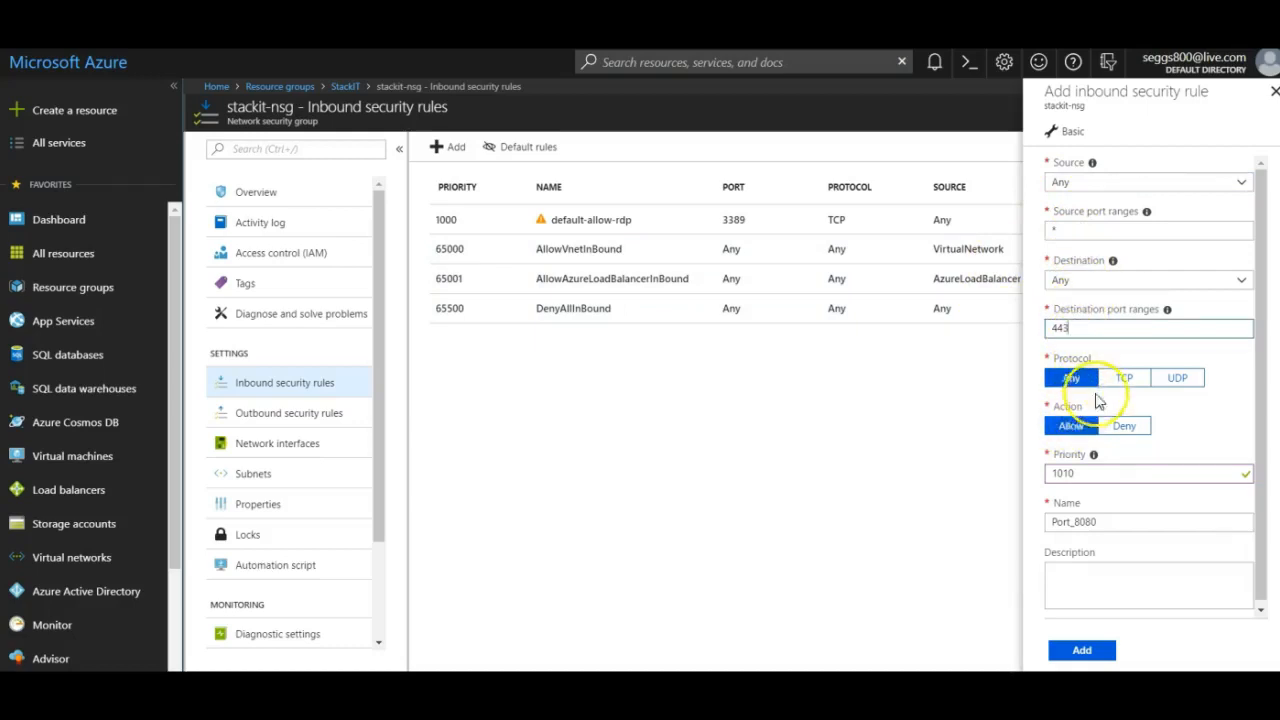
click(1122, 378)
click(1104, 474)
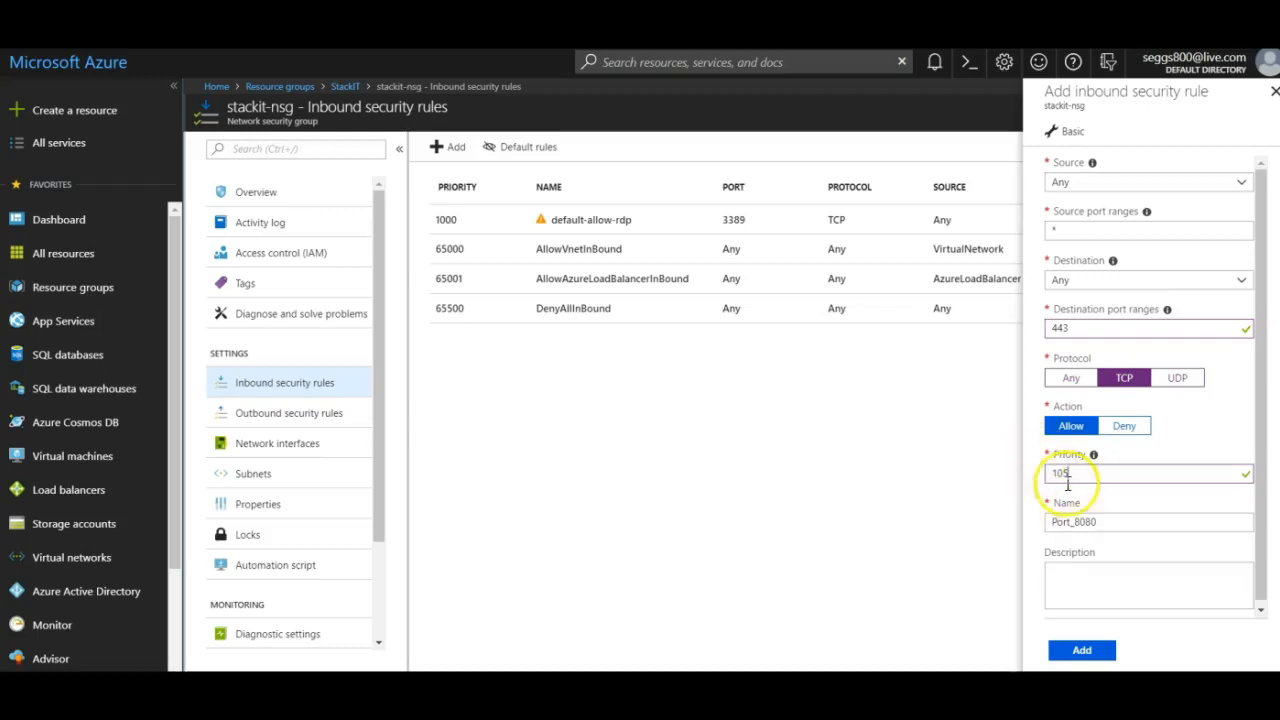
click(1110, 525)
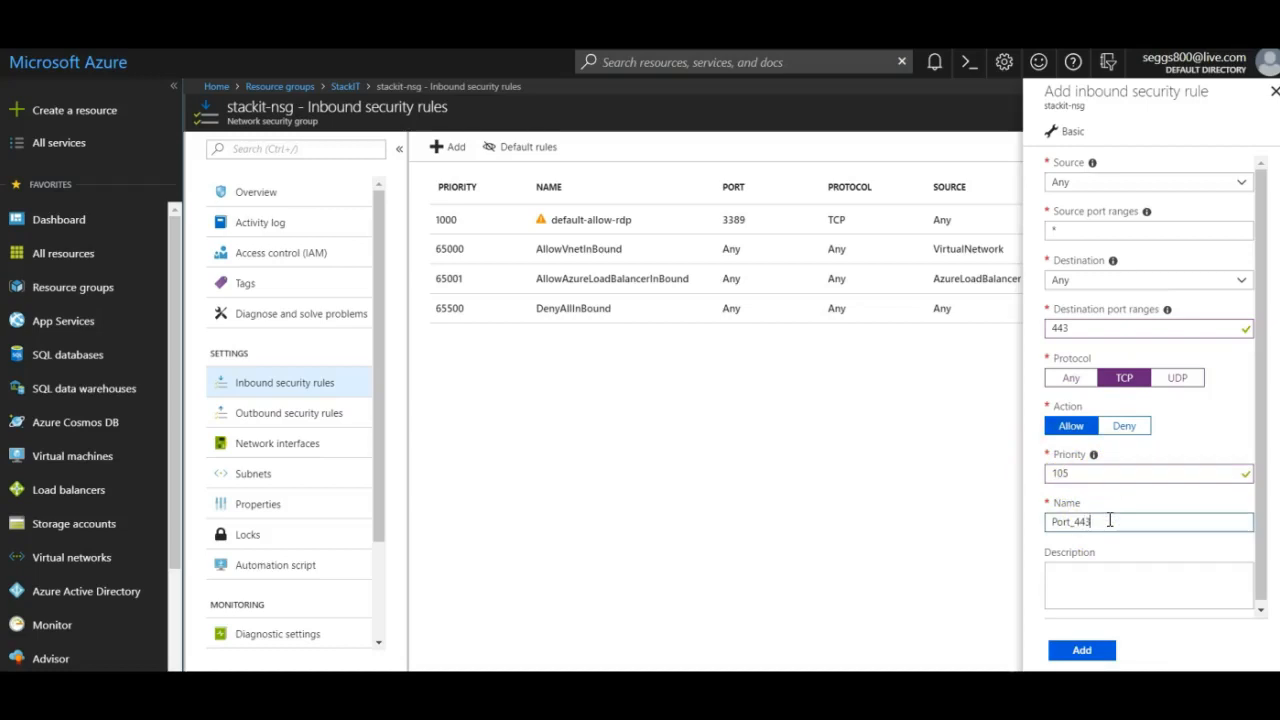
click(1097, 651)
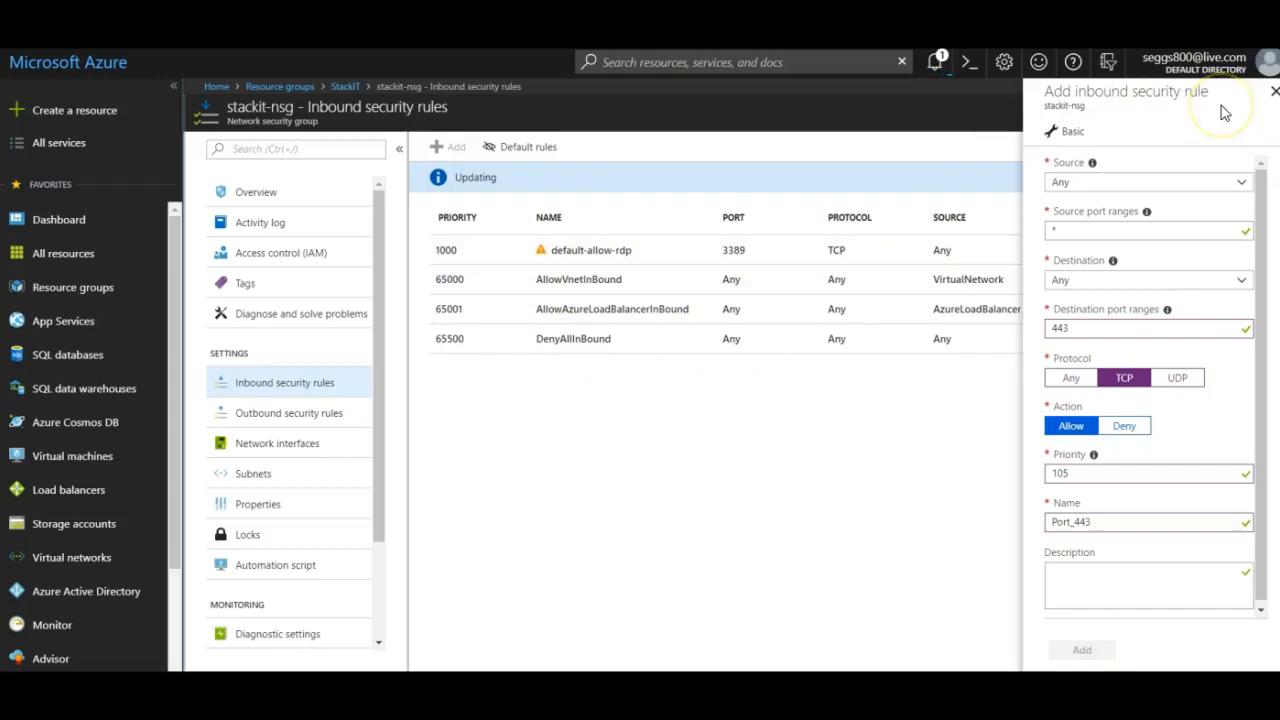
click(1274, 92)
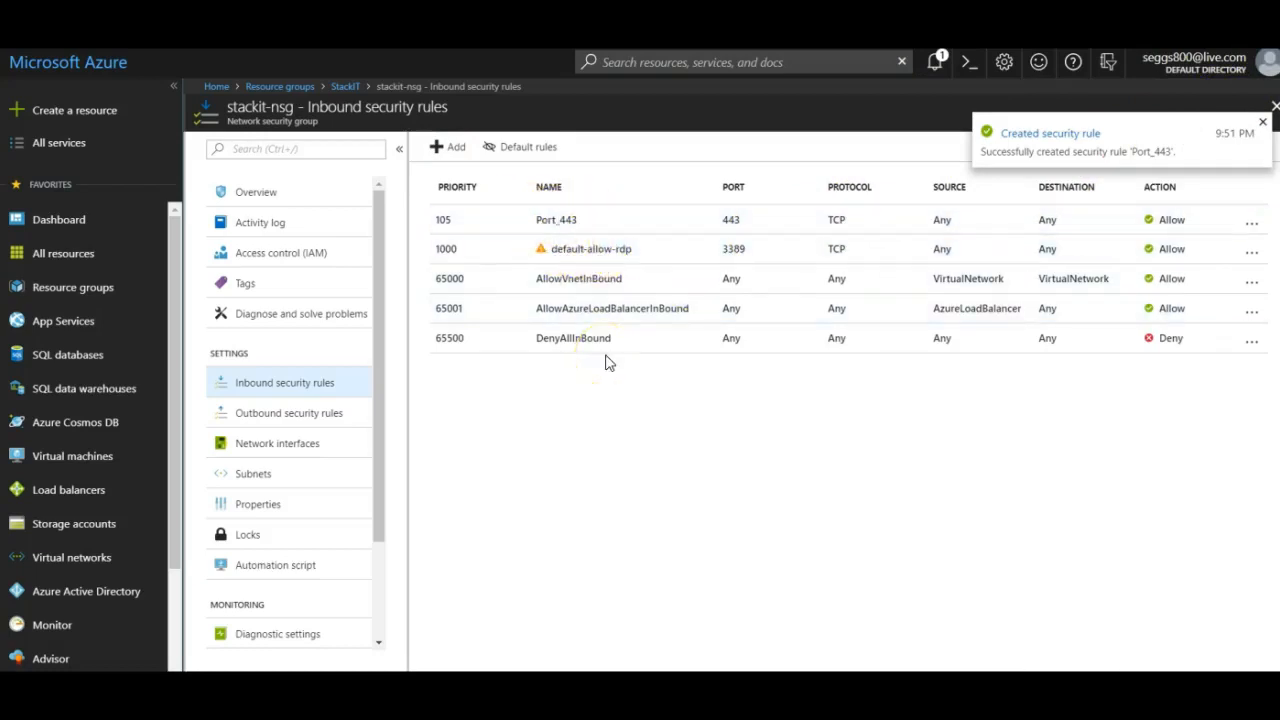
Copy the BDVM virtual machine's SSH login command from its Connect page.
drag(860, 675, 435, 668)
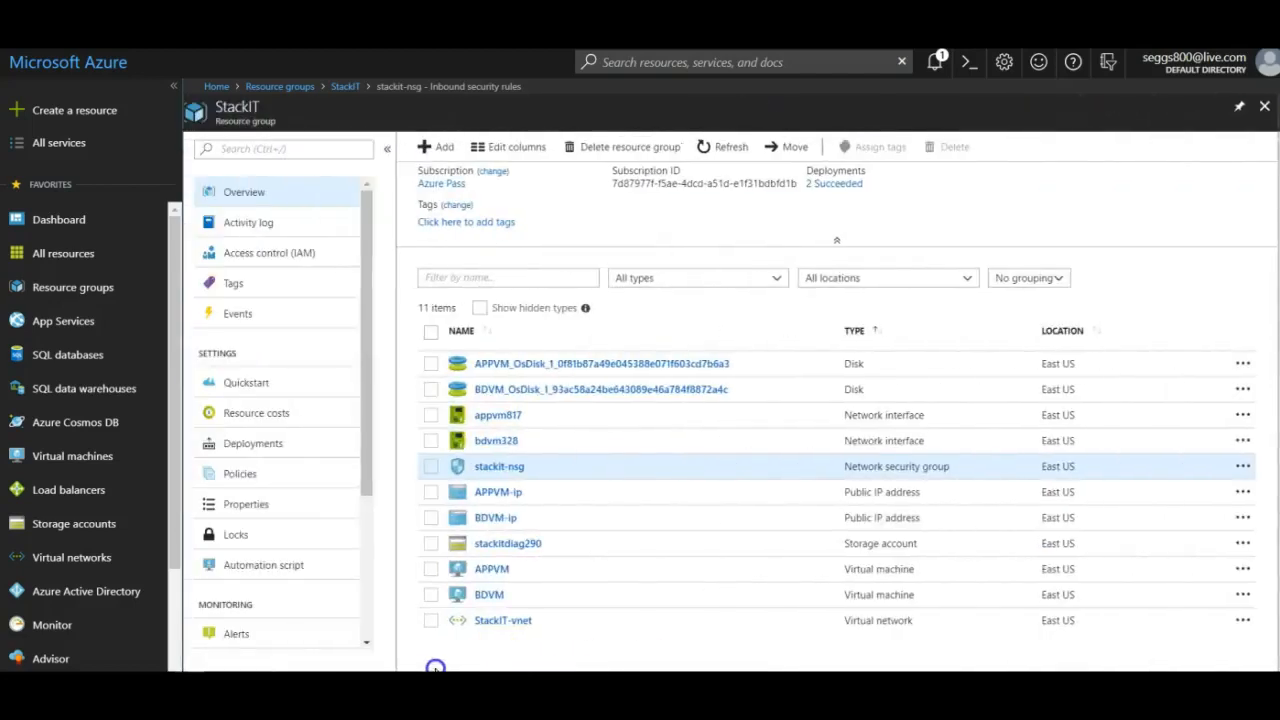
click(488, 596)
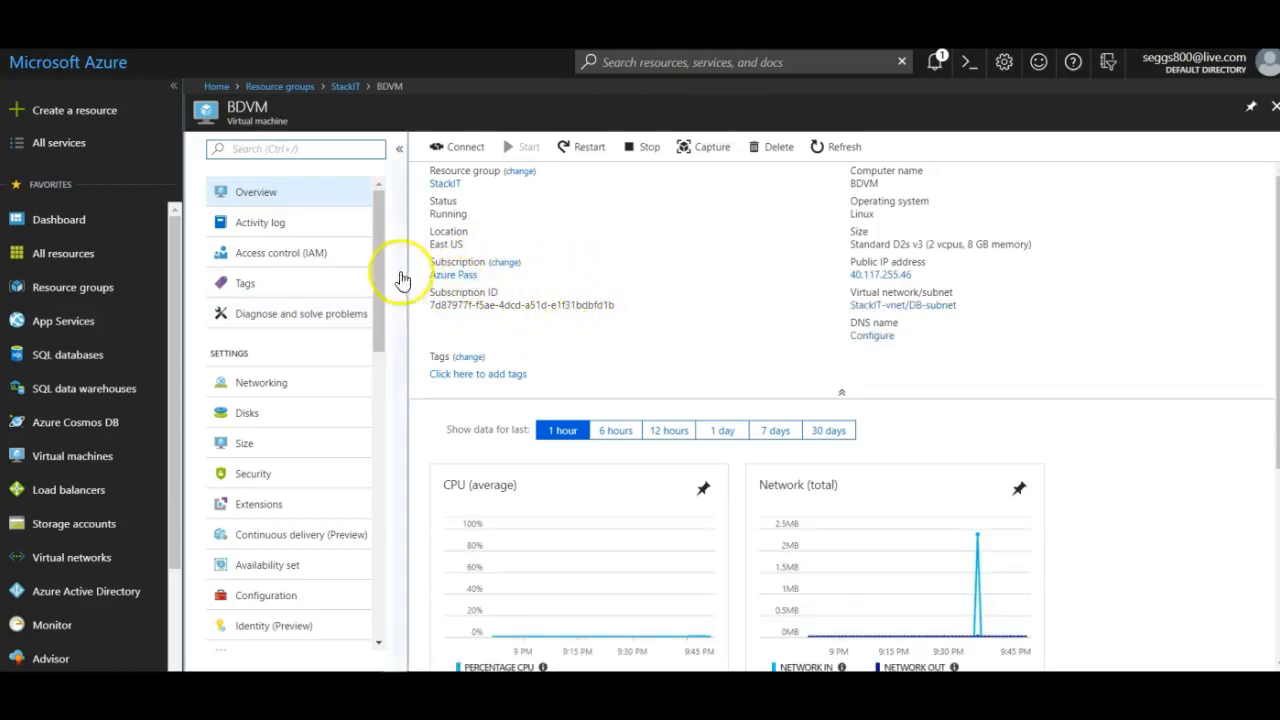
click(456, 148)
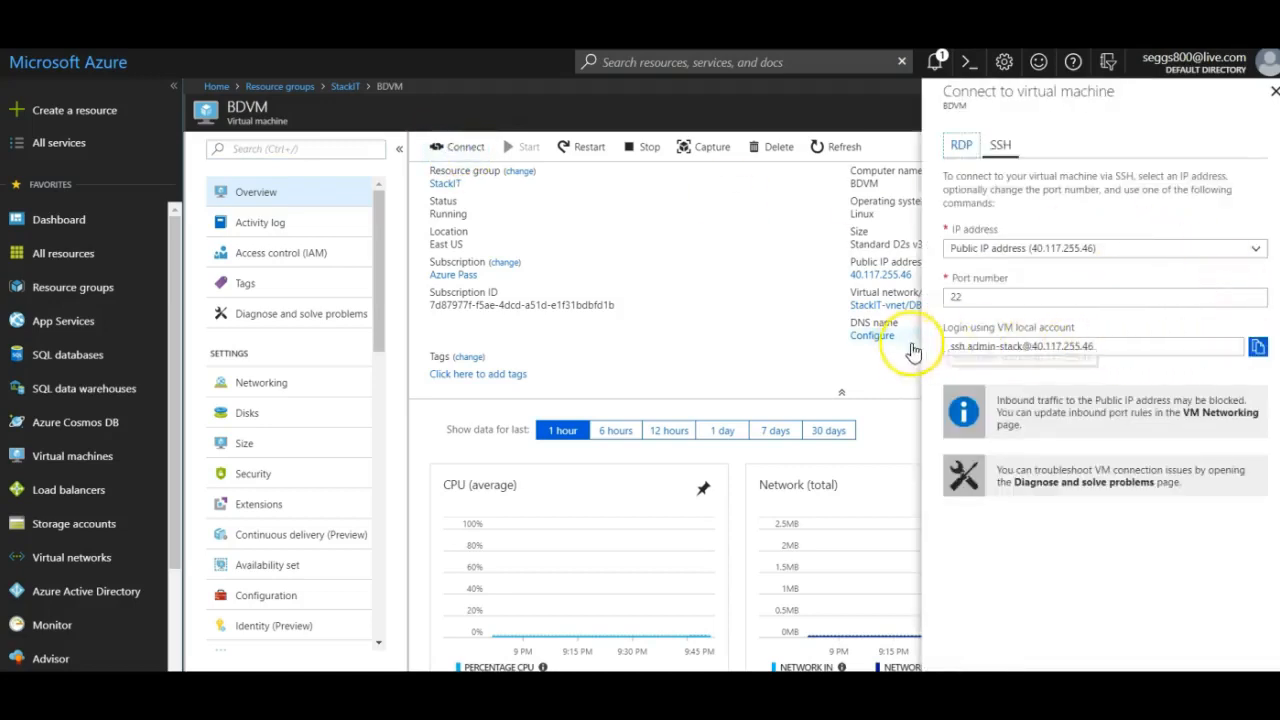
click(1258, 350)
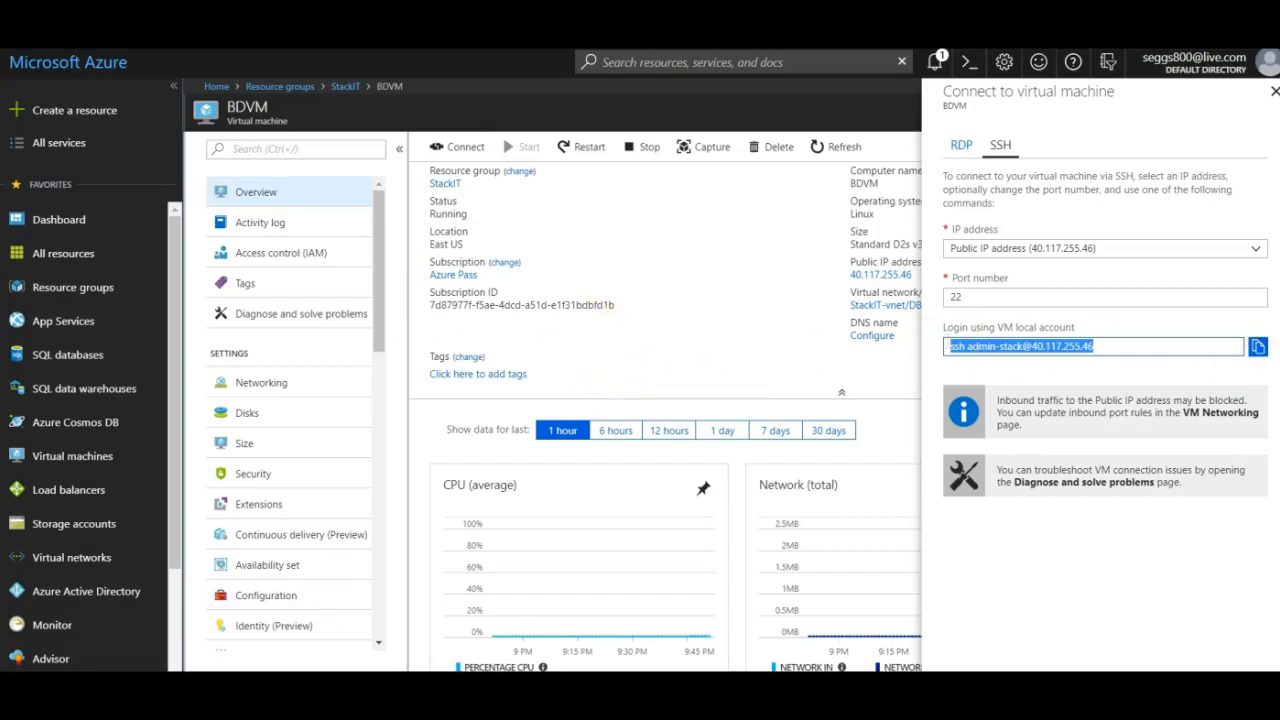
key(super)
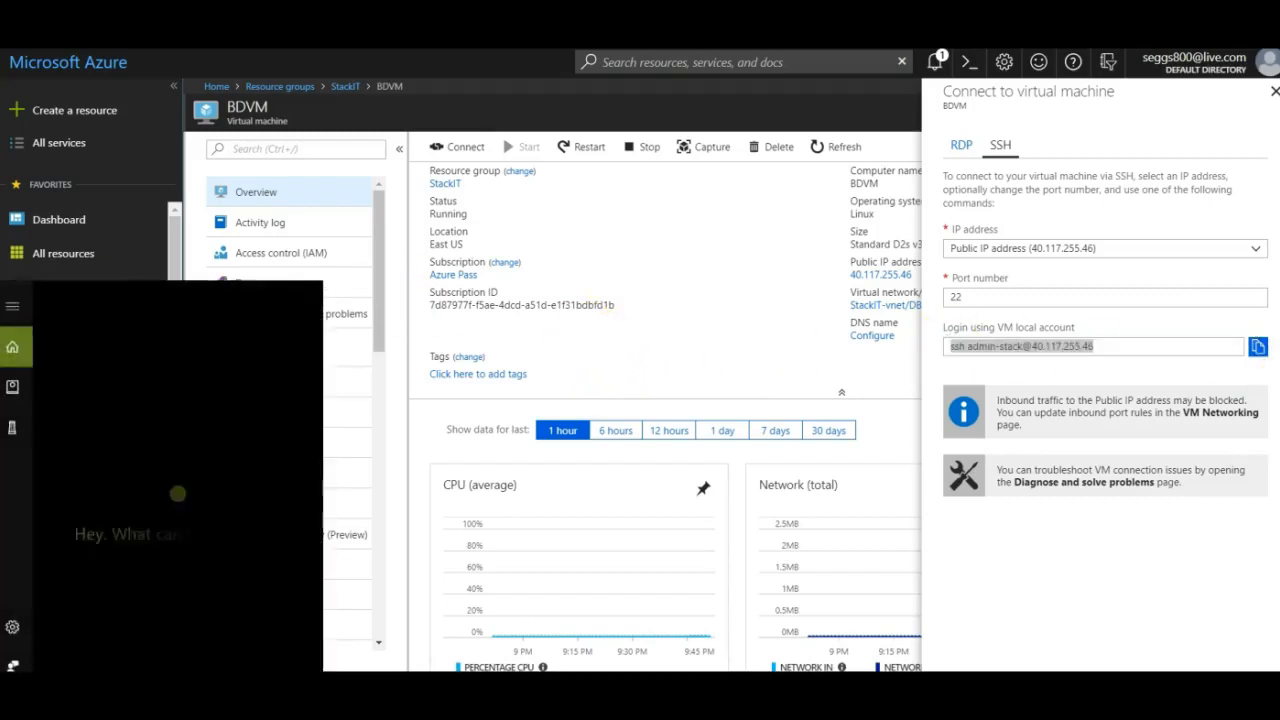
Launch PuTTY with BDVM's SSH address as host and start the connection.
text(putt)
click(131, 391)
click(610, 268)
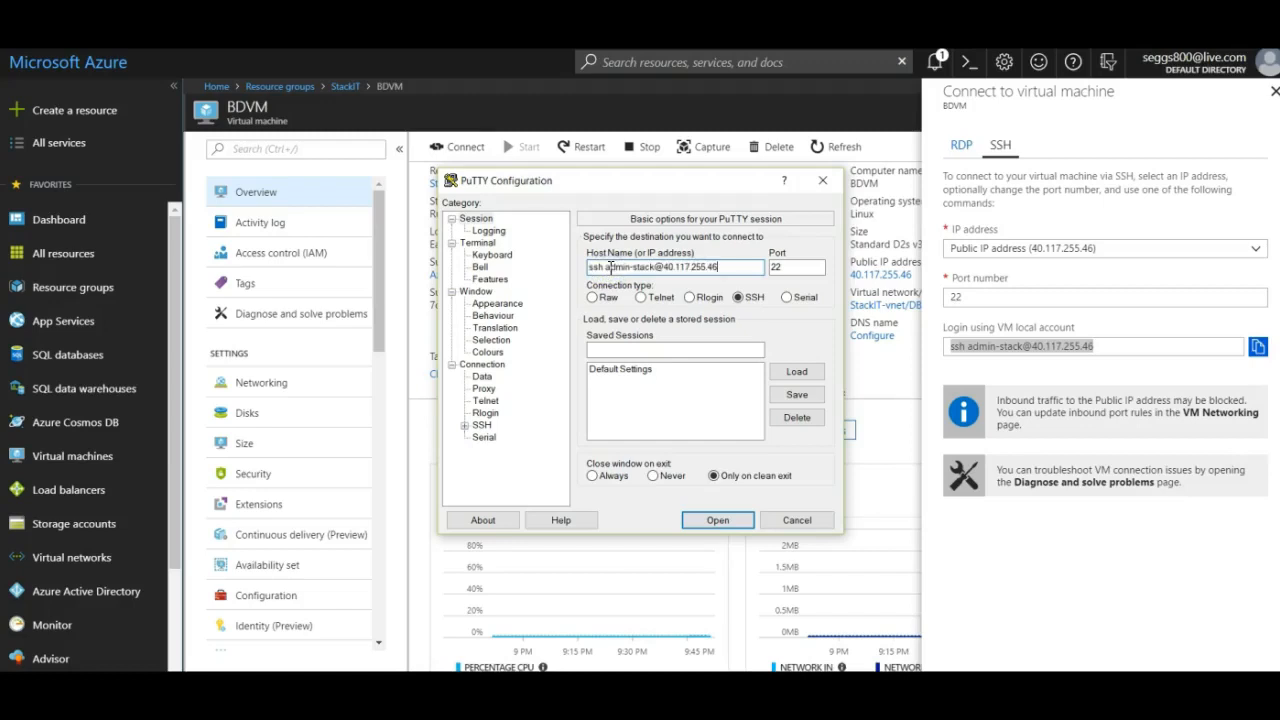
click(718, 521)
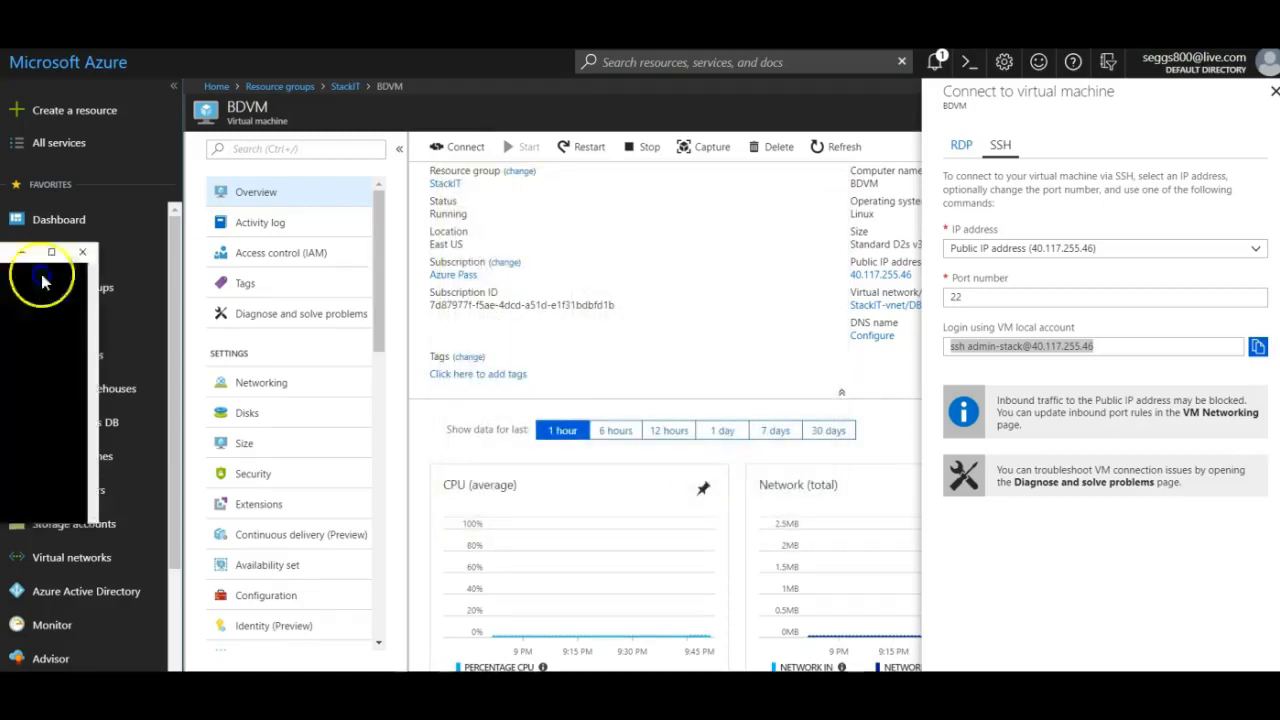
click(969, 296)
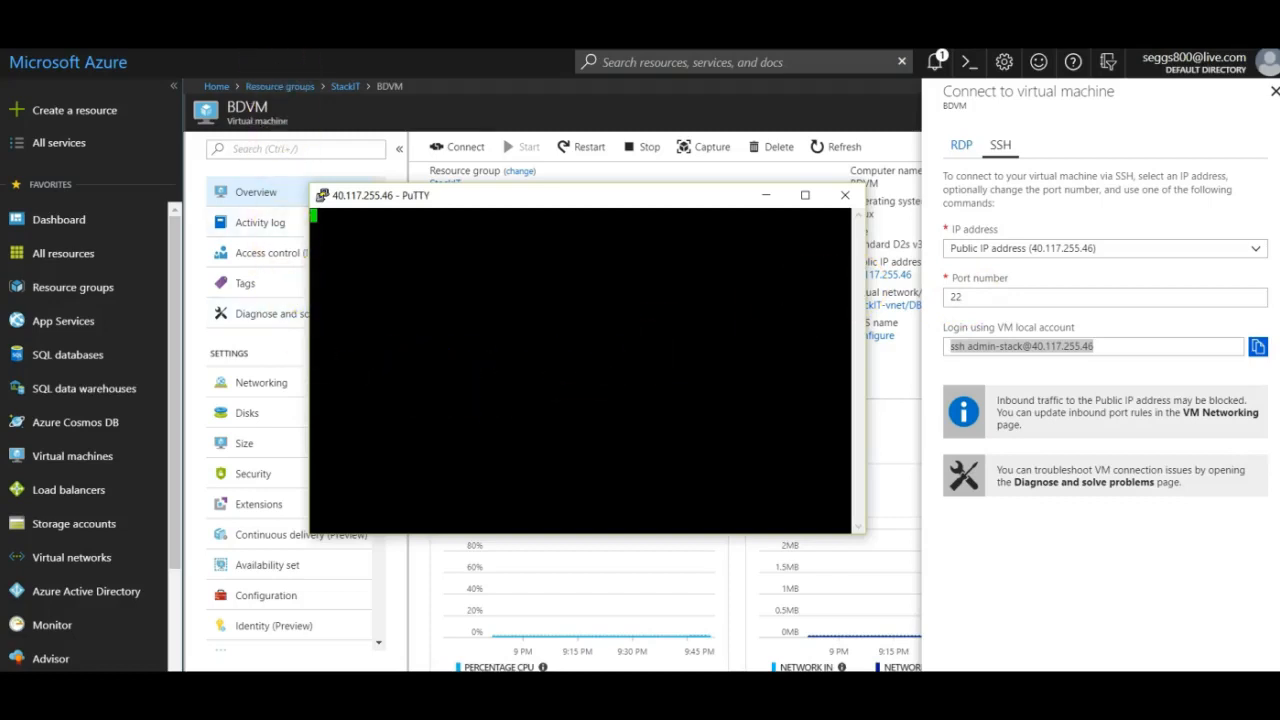
Dismiss the connection timed-out error, then close PuTTY and the VM Connect panel.
key(alt+Tab)
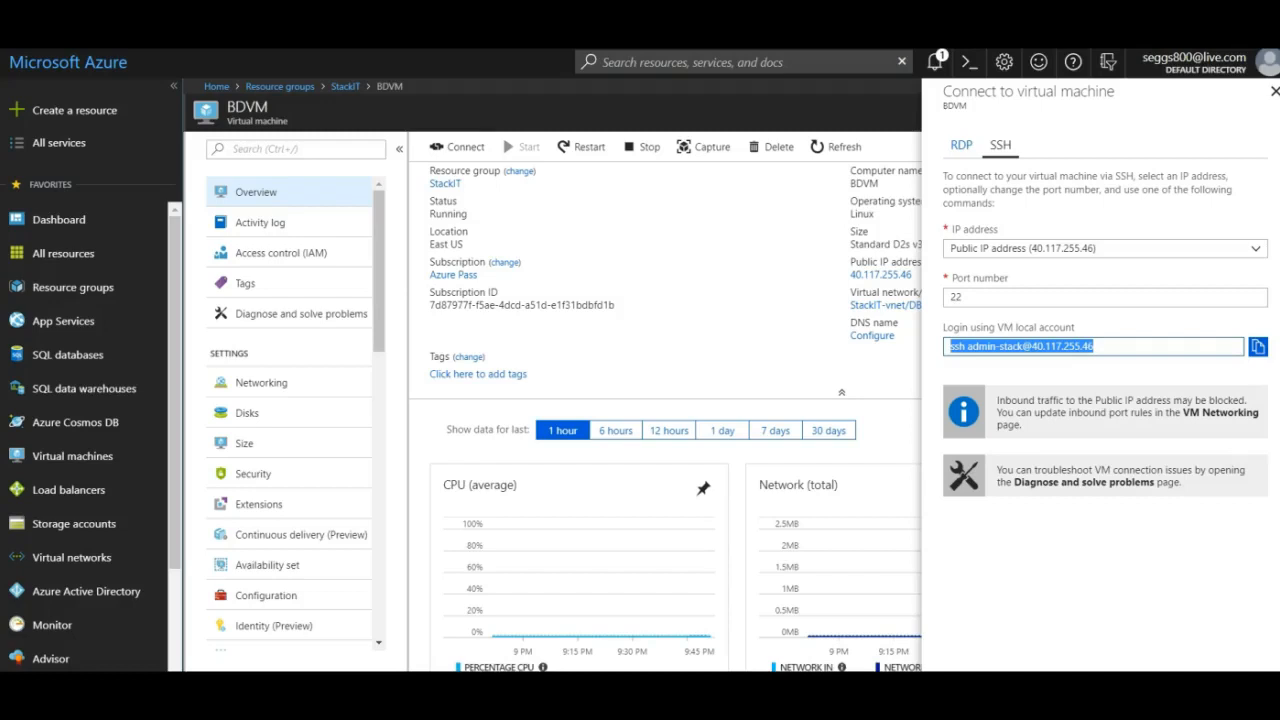
key(alt+Tab)
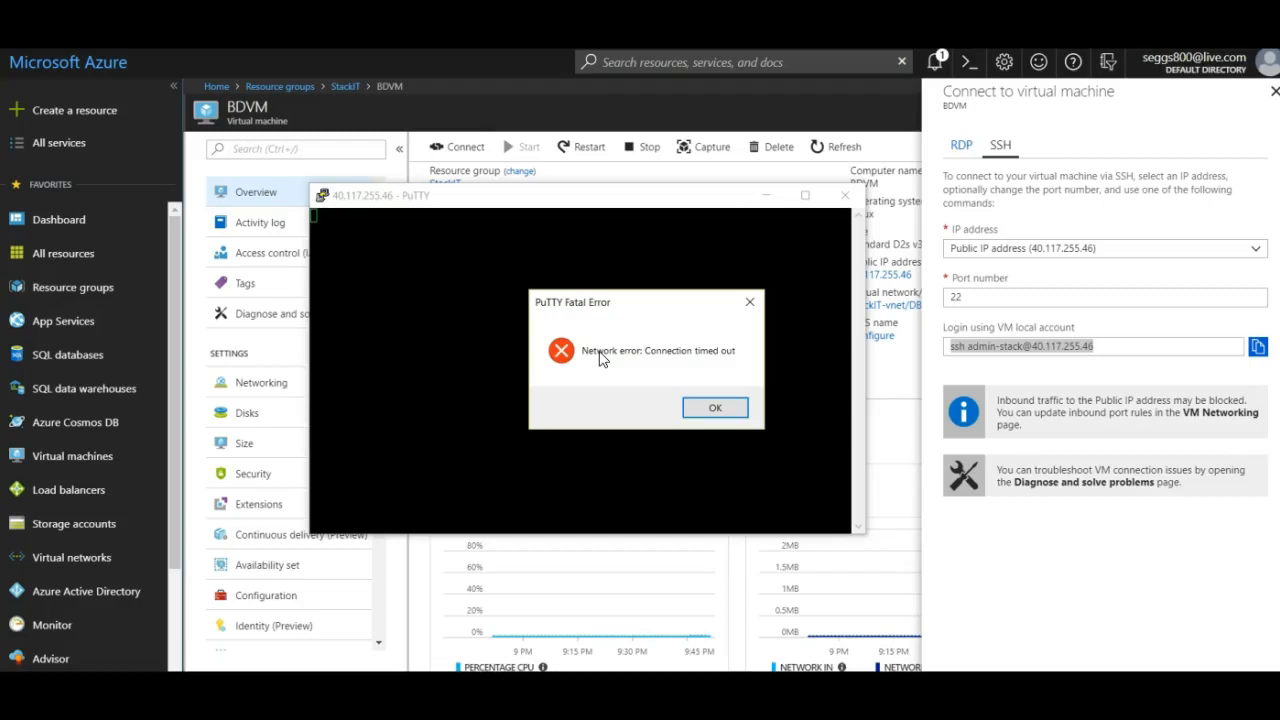
click(710, 407)
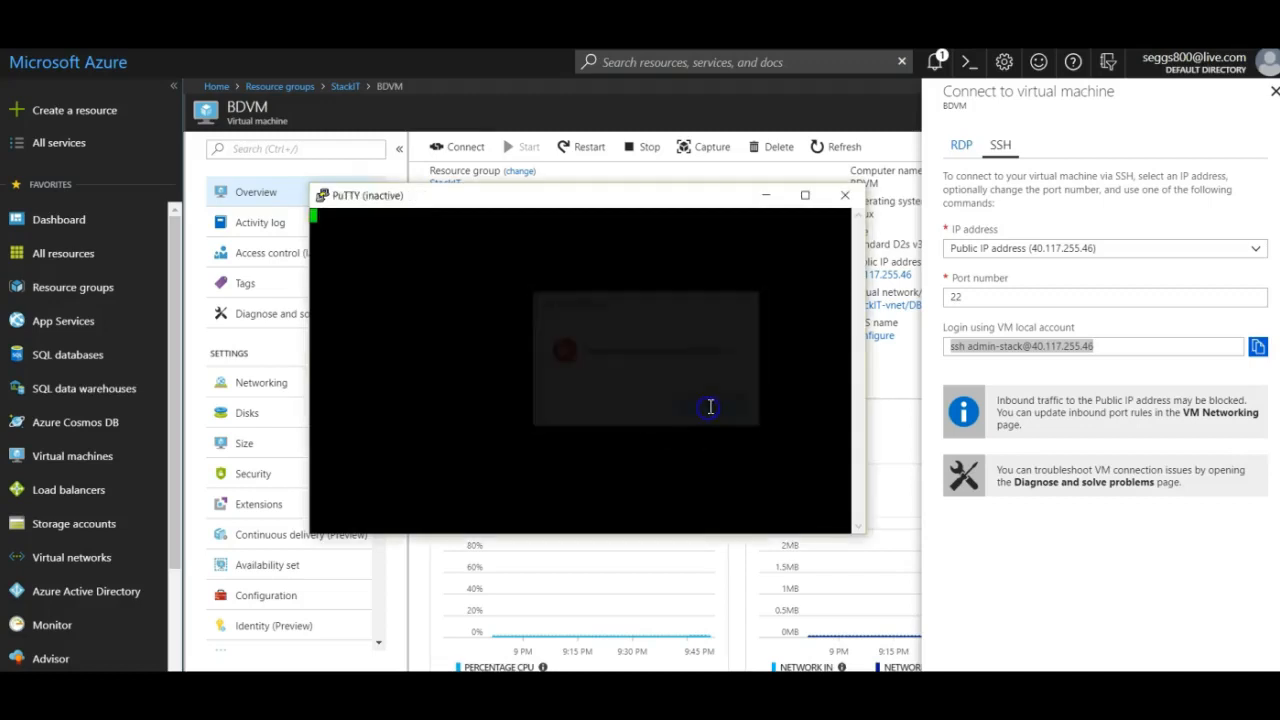
click(1229, 139)
click(845, 195)
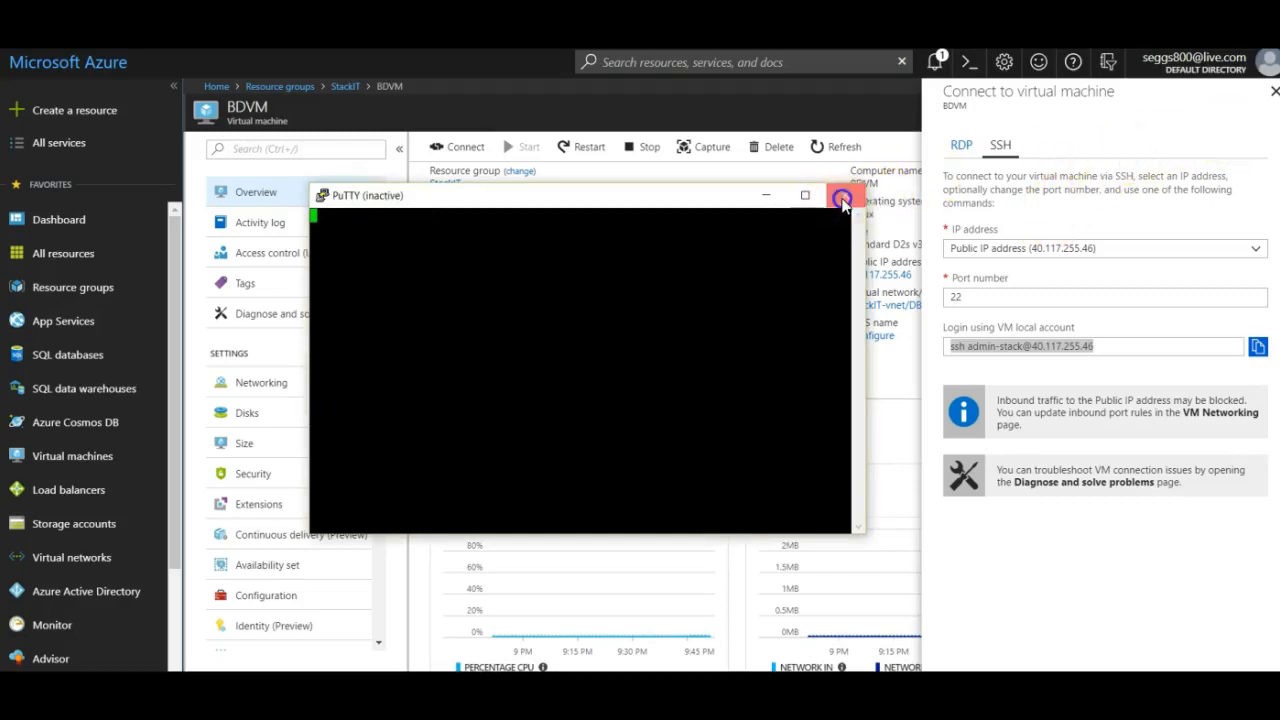
click(1275, 91)
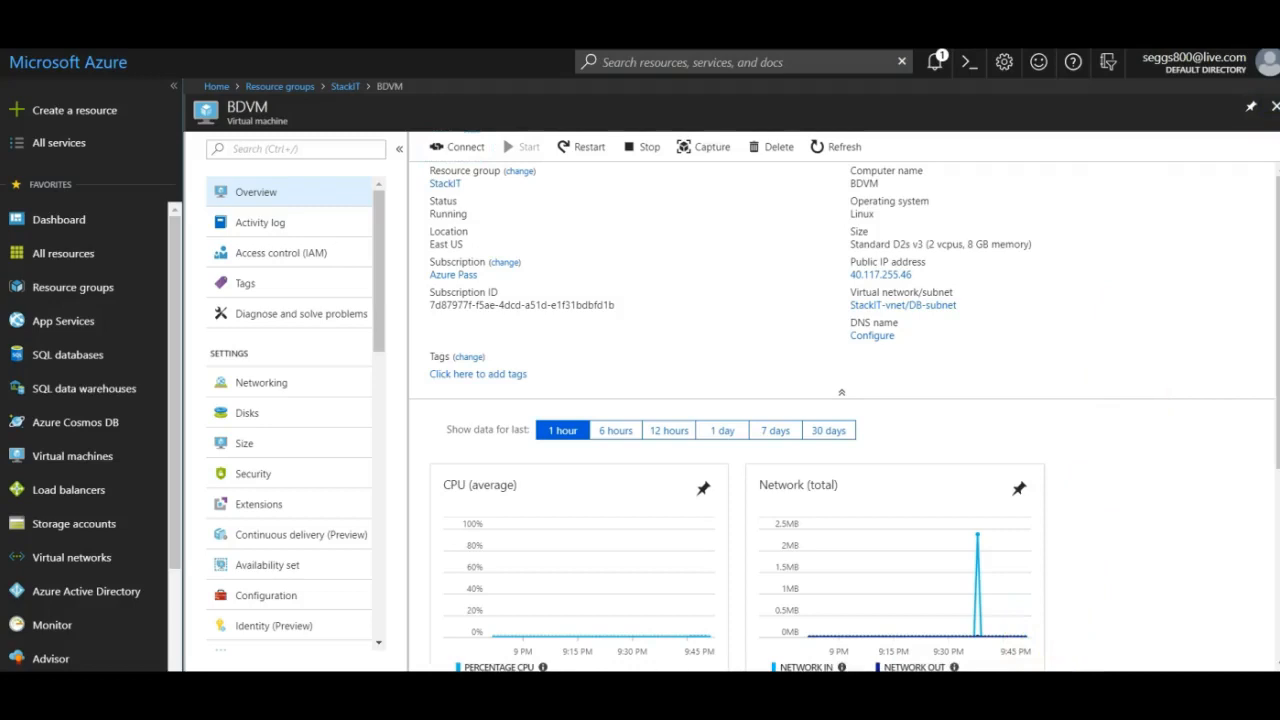
Download APPVM's RDP connection file from its Connect page and open it.
scroll(730, 400, left, 9)
click(300, 572)
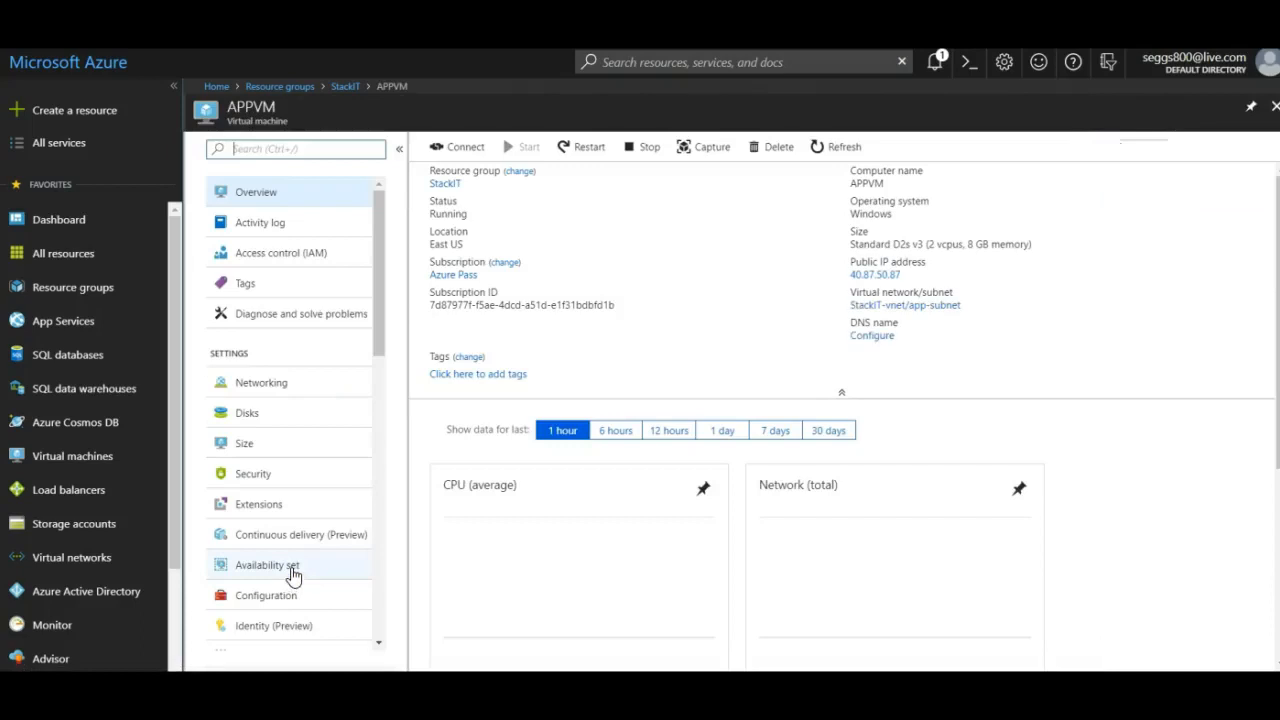
click(462, 148)
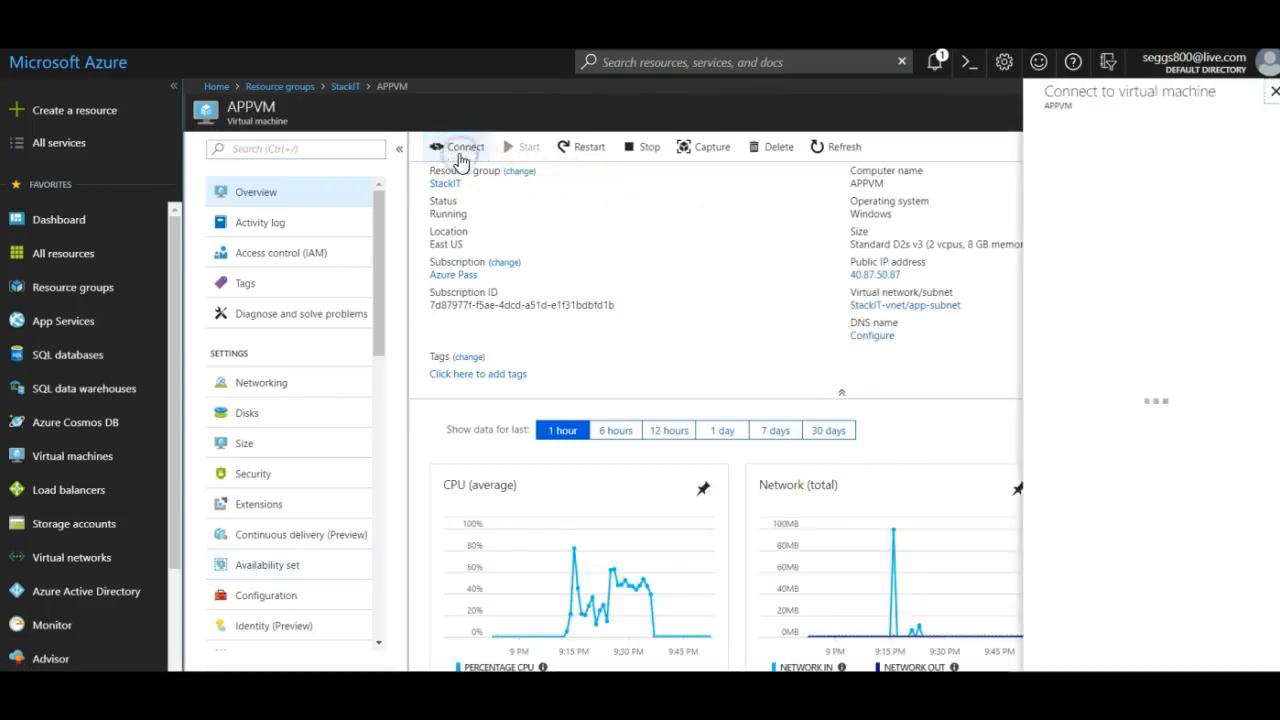
click(1014, 316)
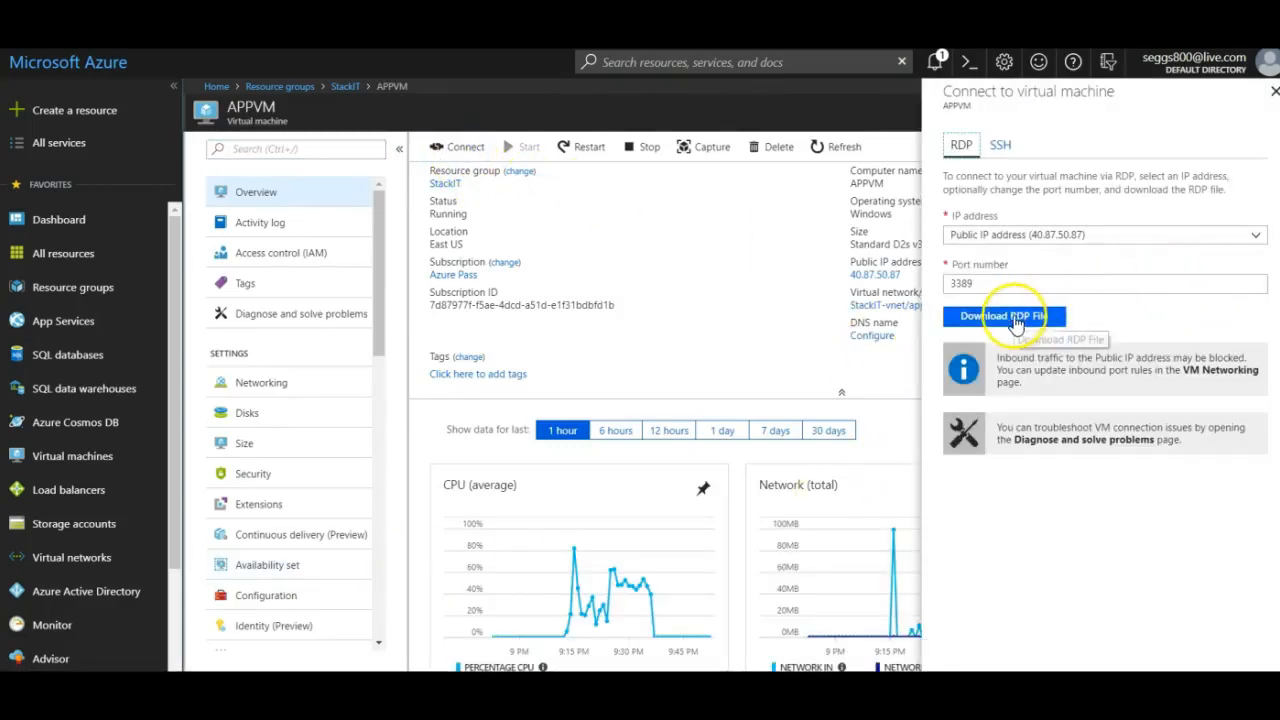
click(68, 662)
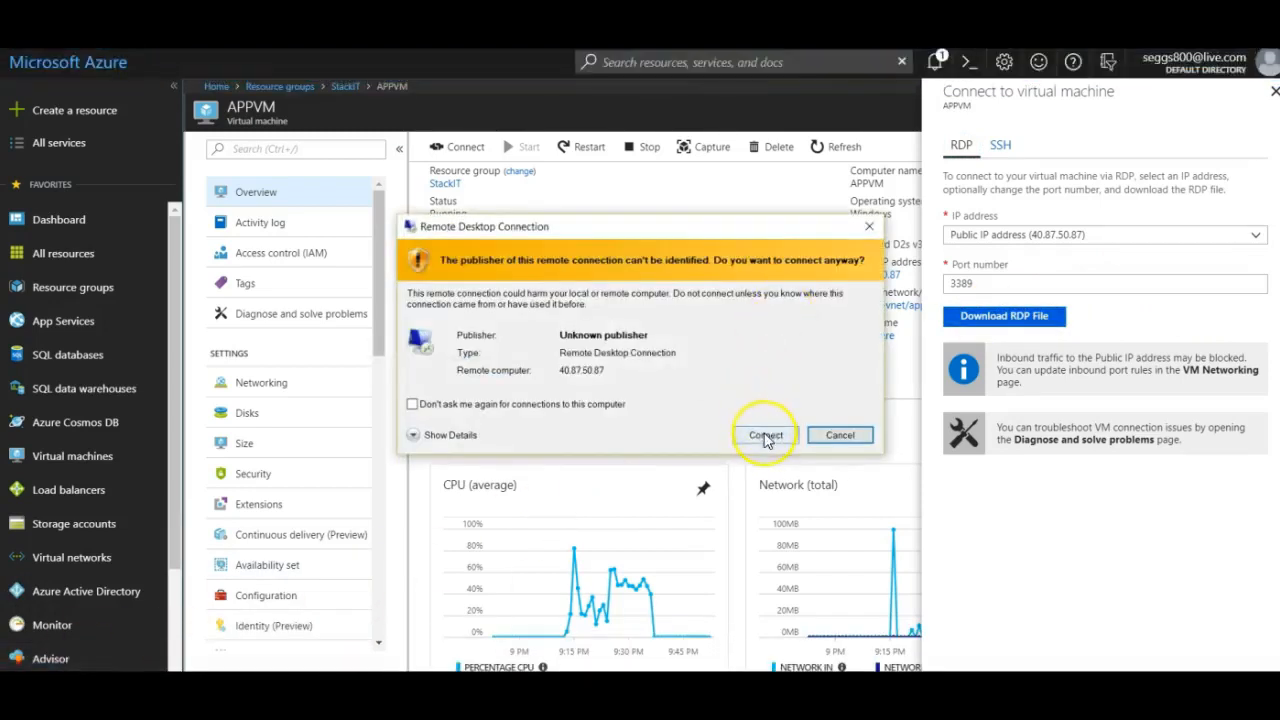
Sign in to APPVM with a different account using the admin user name and password, accepting the certificate.
click(765, 436)
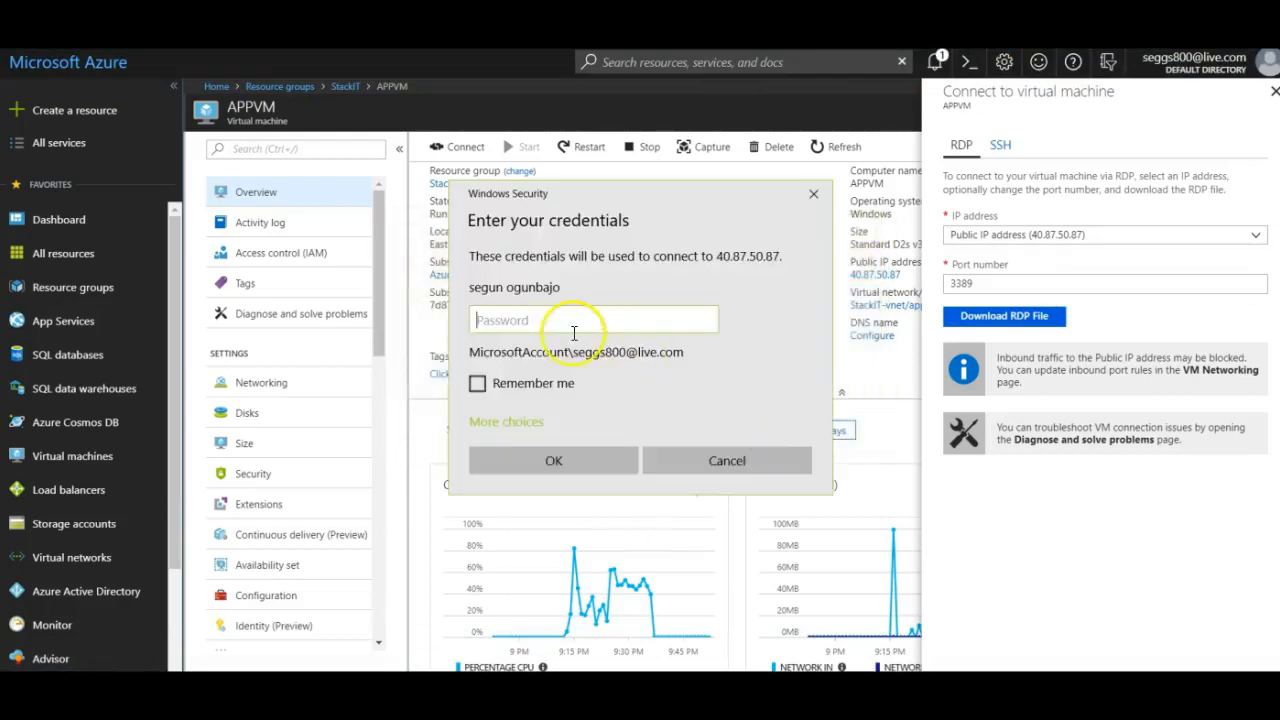
click(506, 421)
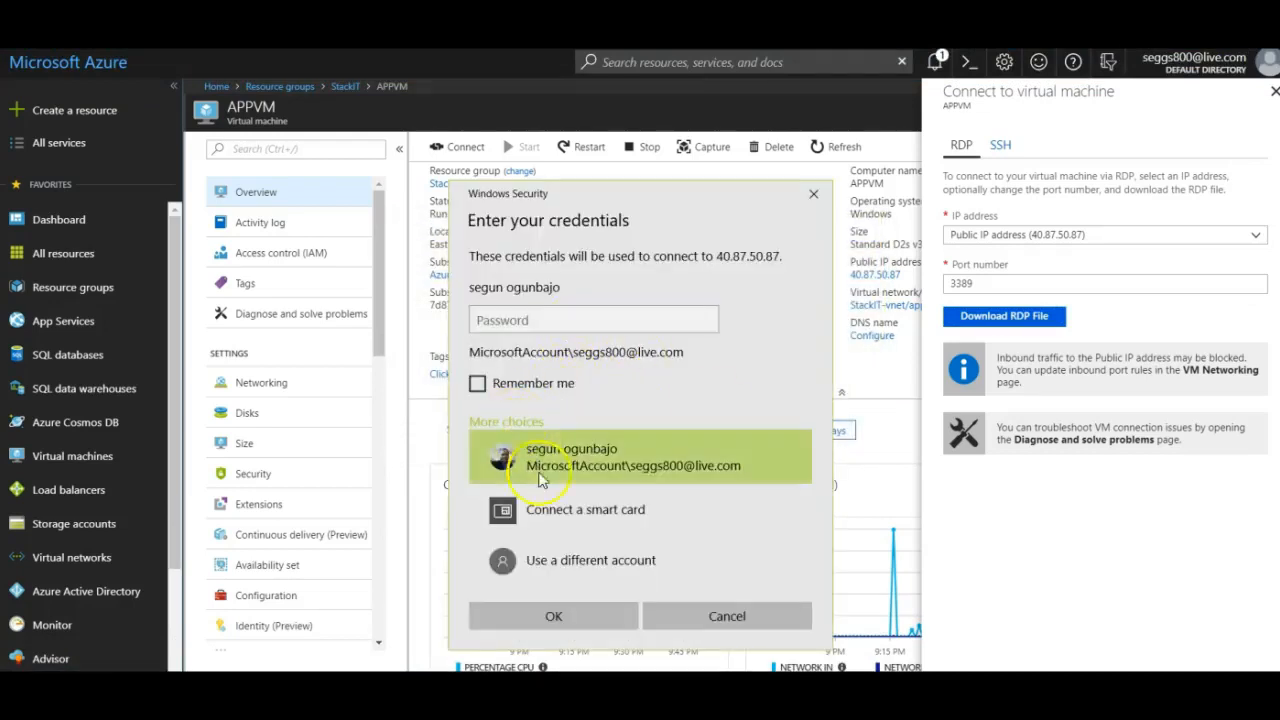
click(563, 572)
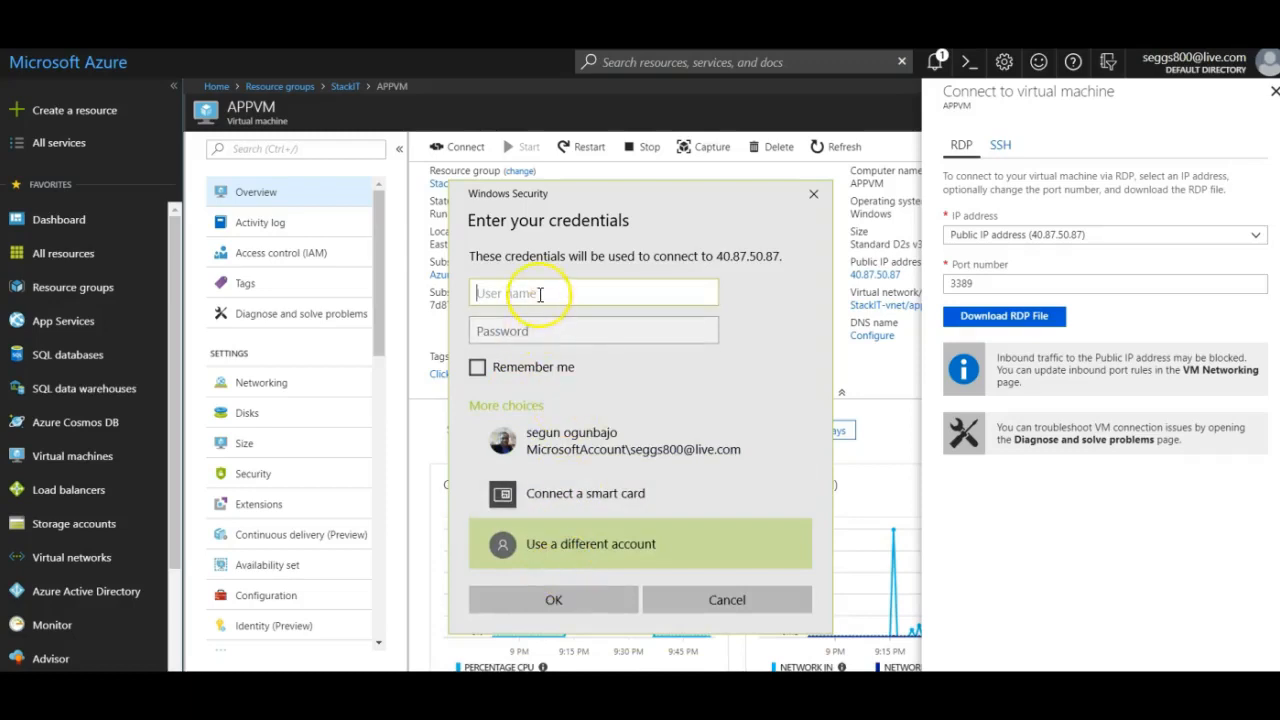
text(admin-stac)
key(Tab)
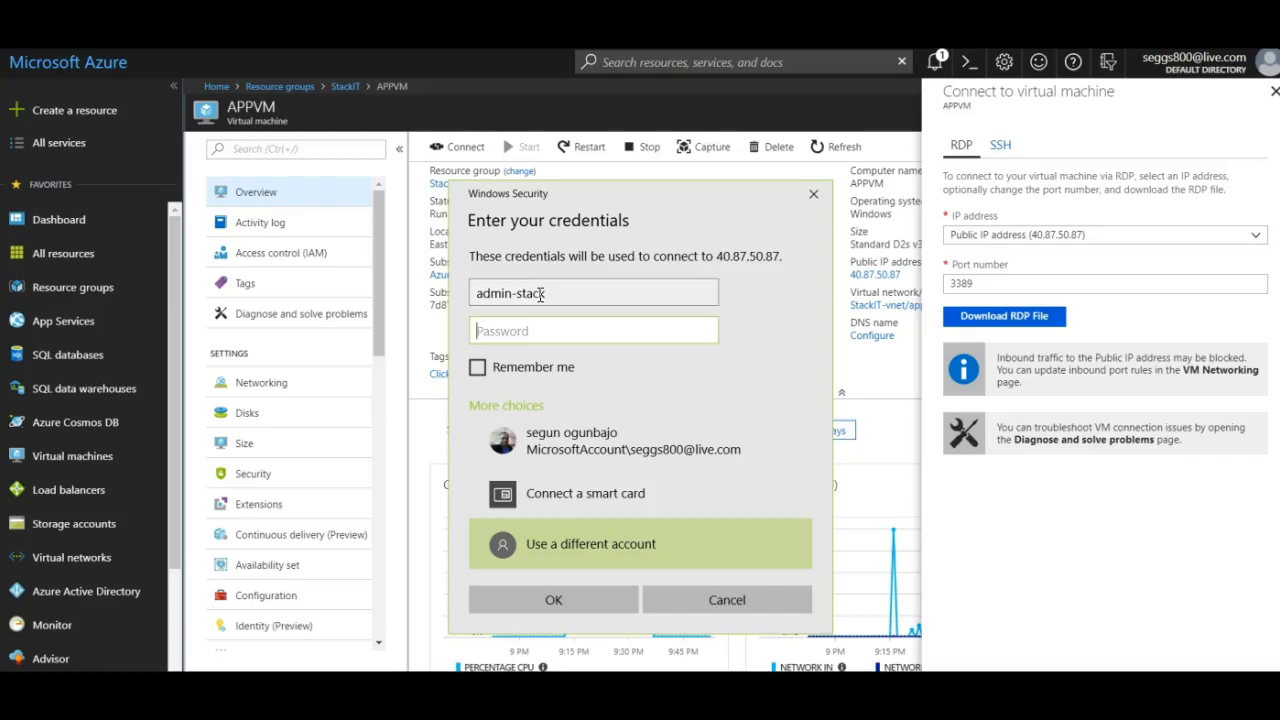
text(*************)
click(558, 600)
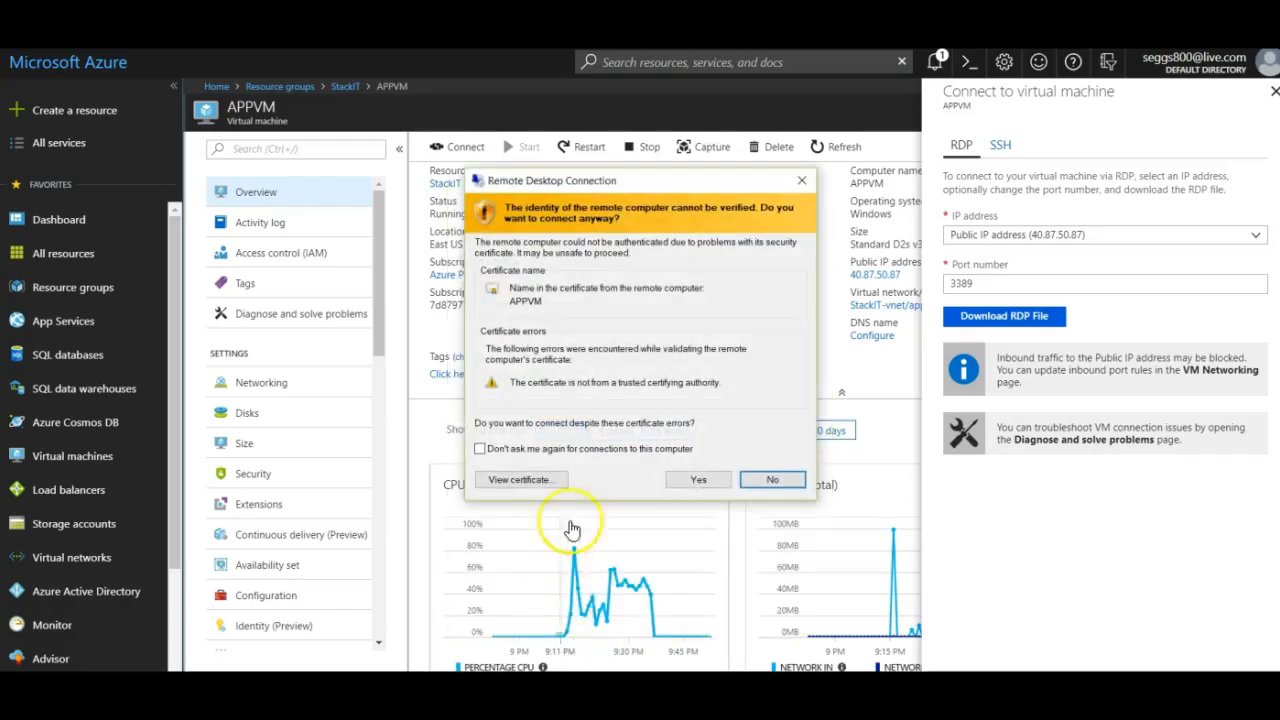
click(675, 482)
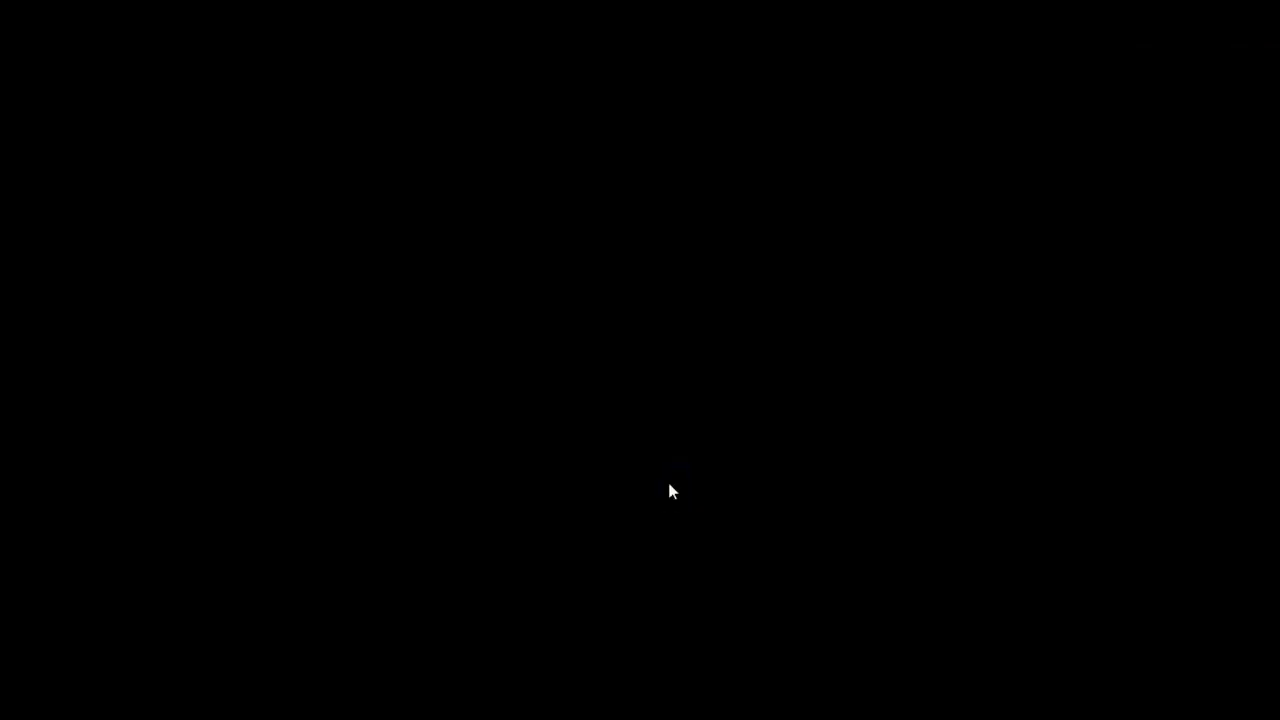